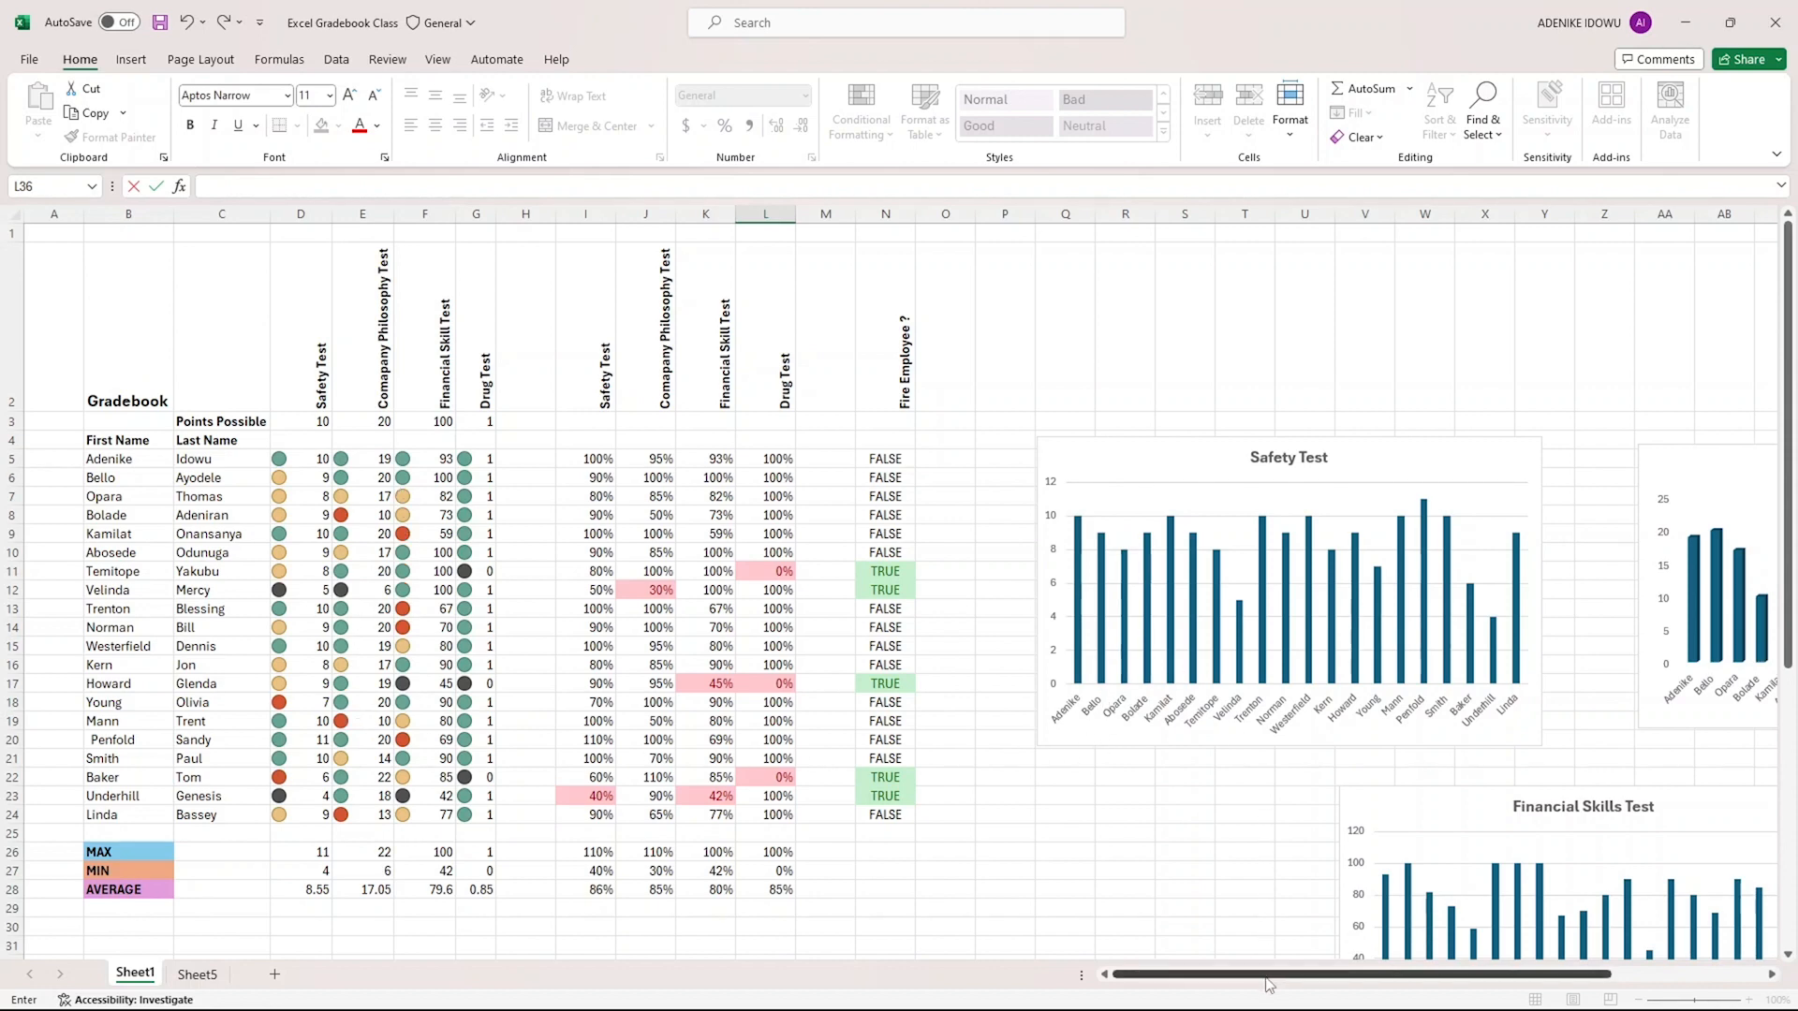
# Step: Look over the test score charts beside the finished gradebook on Sheet1
pyautogui.moveTo(1270, 985); pyautogui.dragTo(1423, 985)
pyautogui.scroll(-3, 1103, 702)
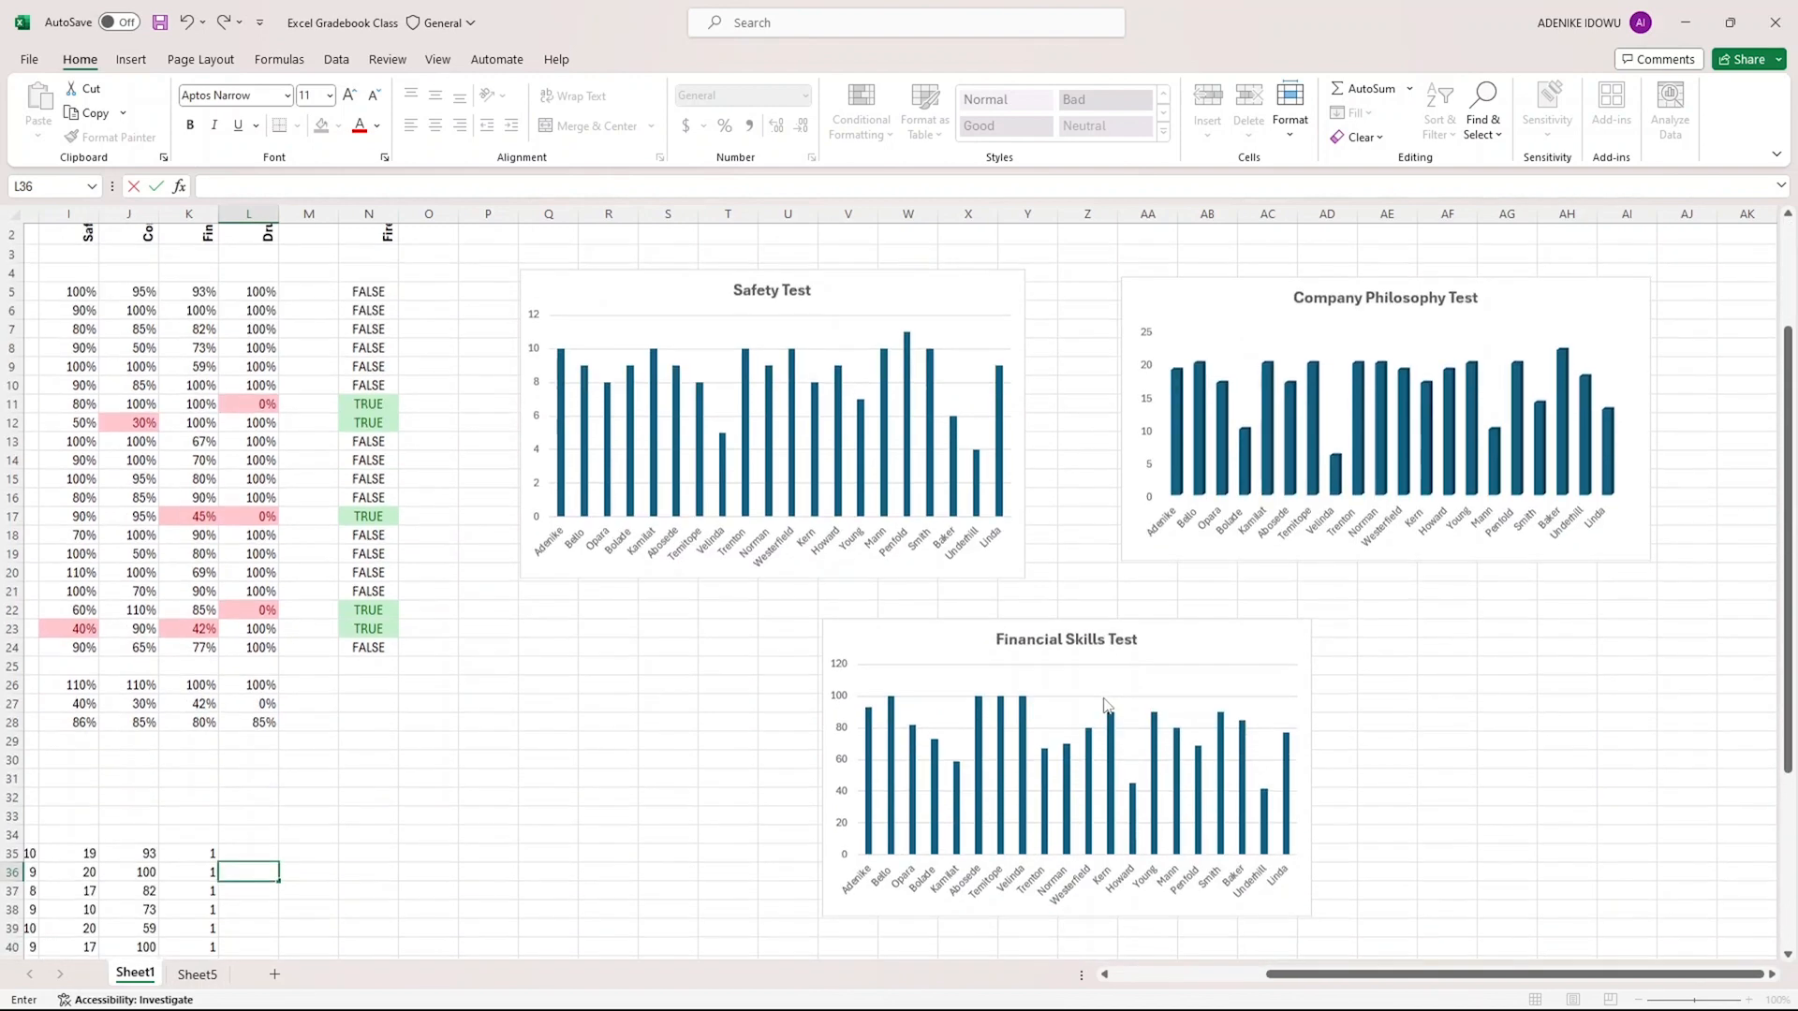
pyautogui.scroll(-5, 1103, 702)
pyautogui.scroll(7, 1103, 697)
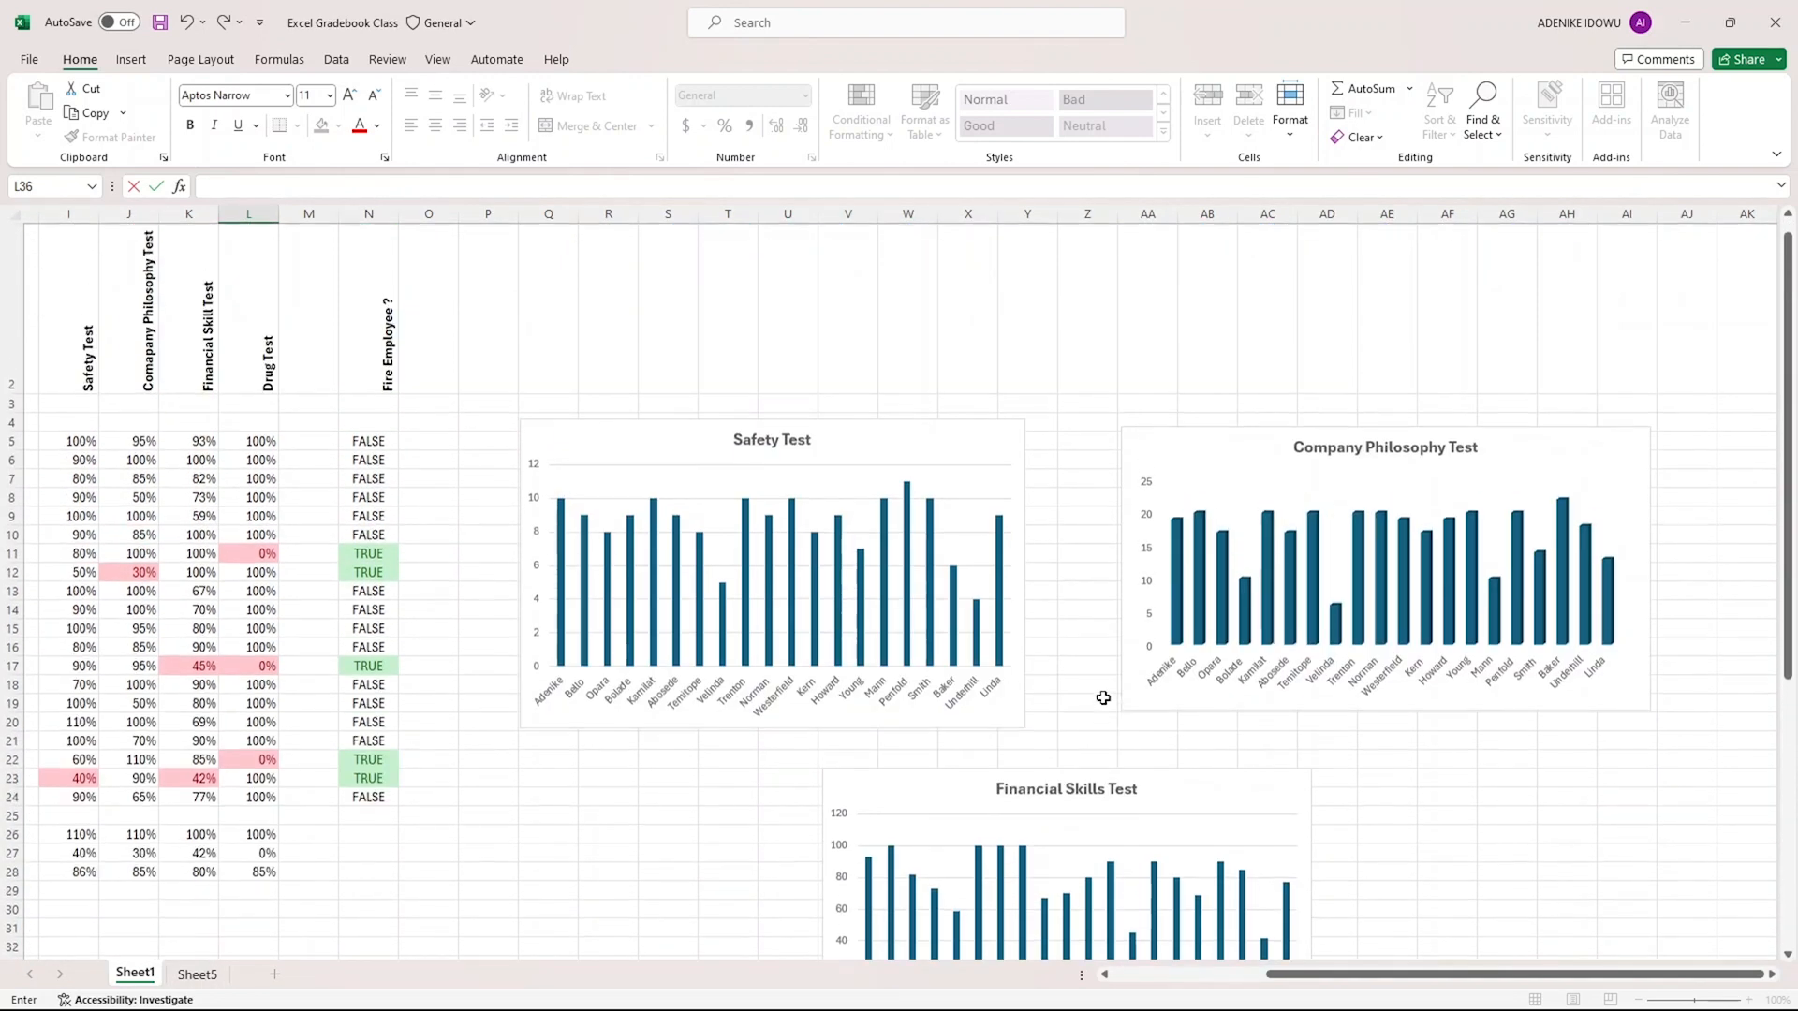
pyautogui.click(1166, 985)
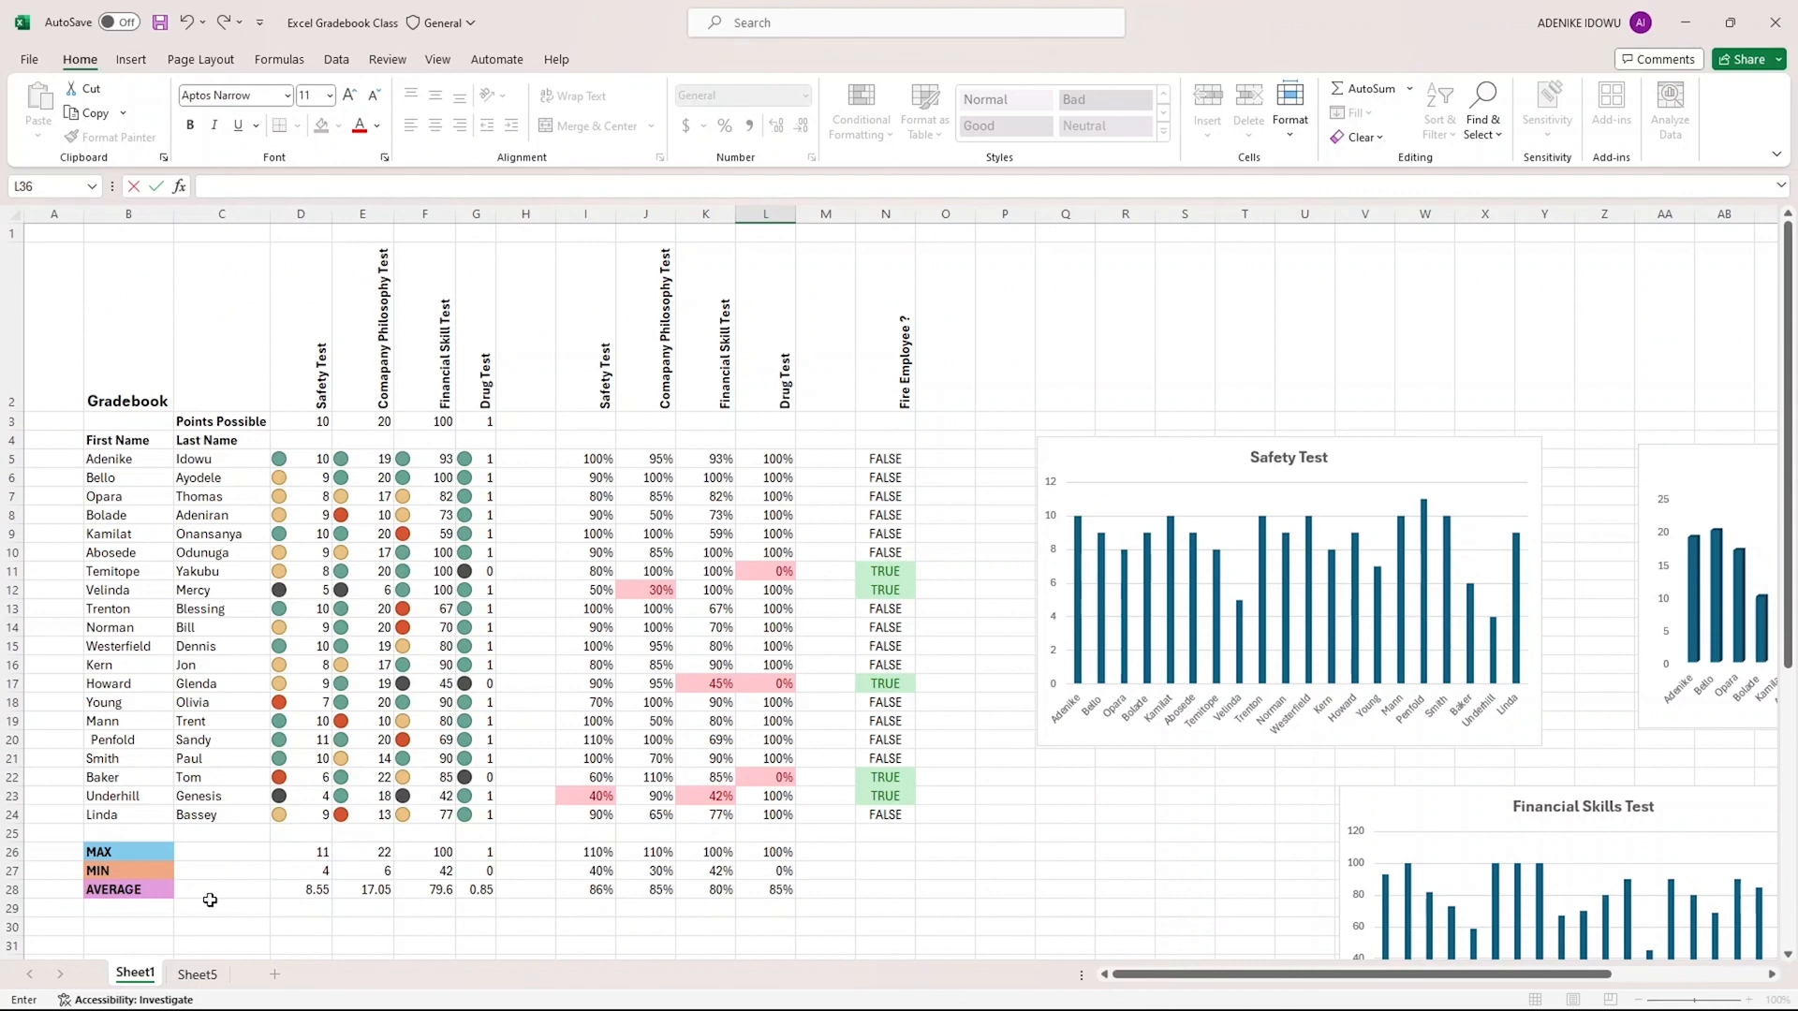
# Step: Rename the worksheet Sheet5 as Gradebook
pyautogui.click(197, 978)
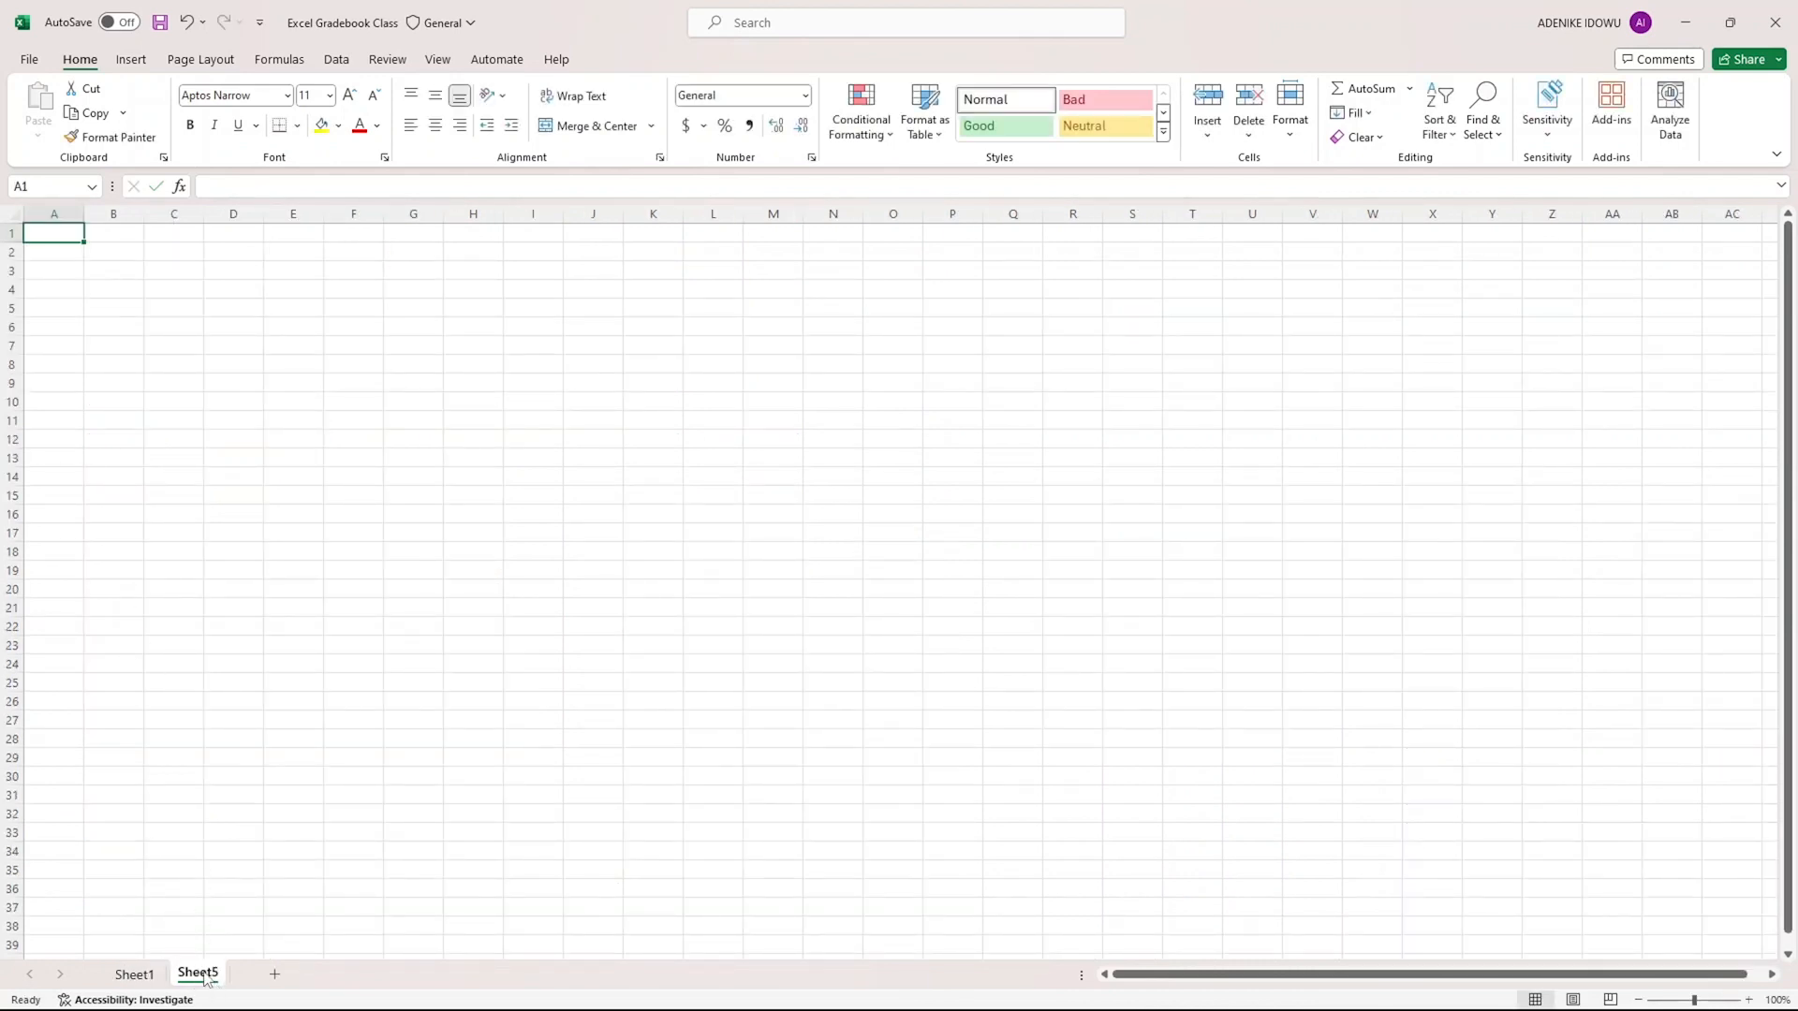
pyautogui.rightClick(204, 978)
pyautogui.click(301, 737)
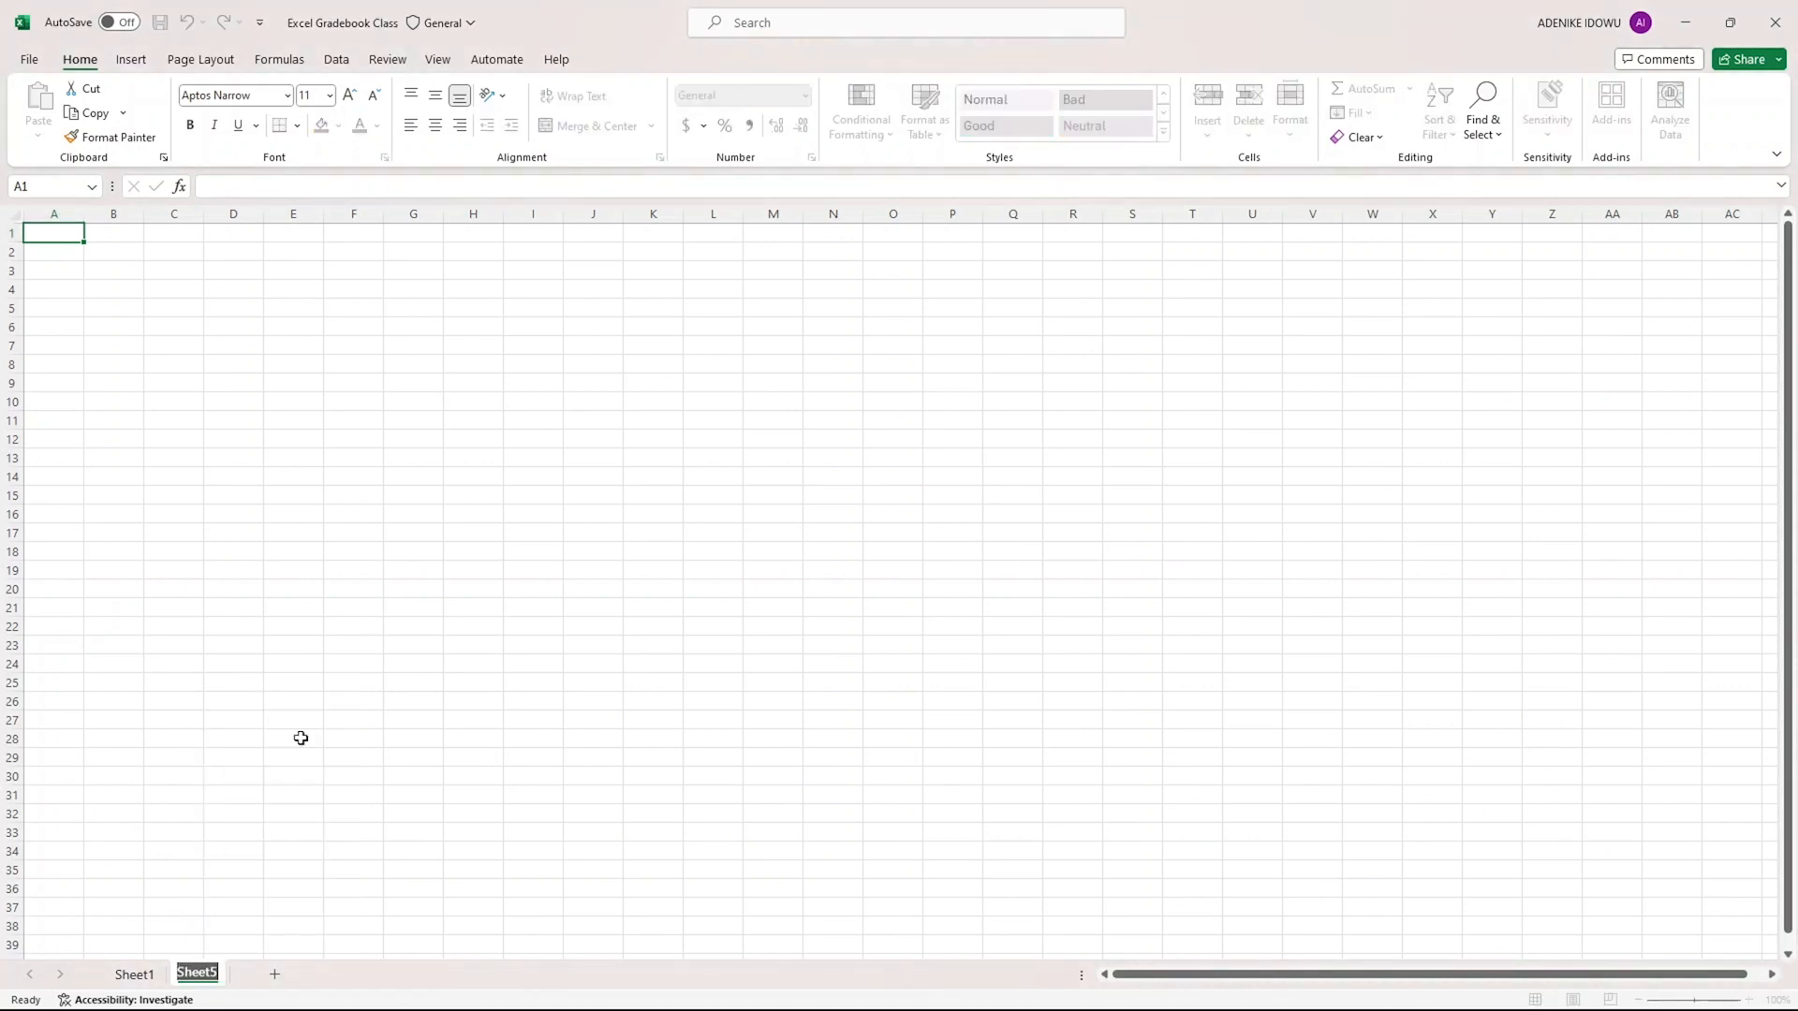
pyautogui.write('Gradebook')
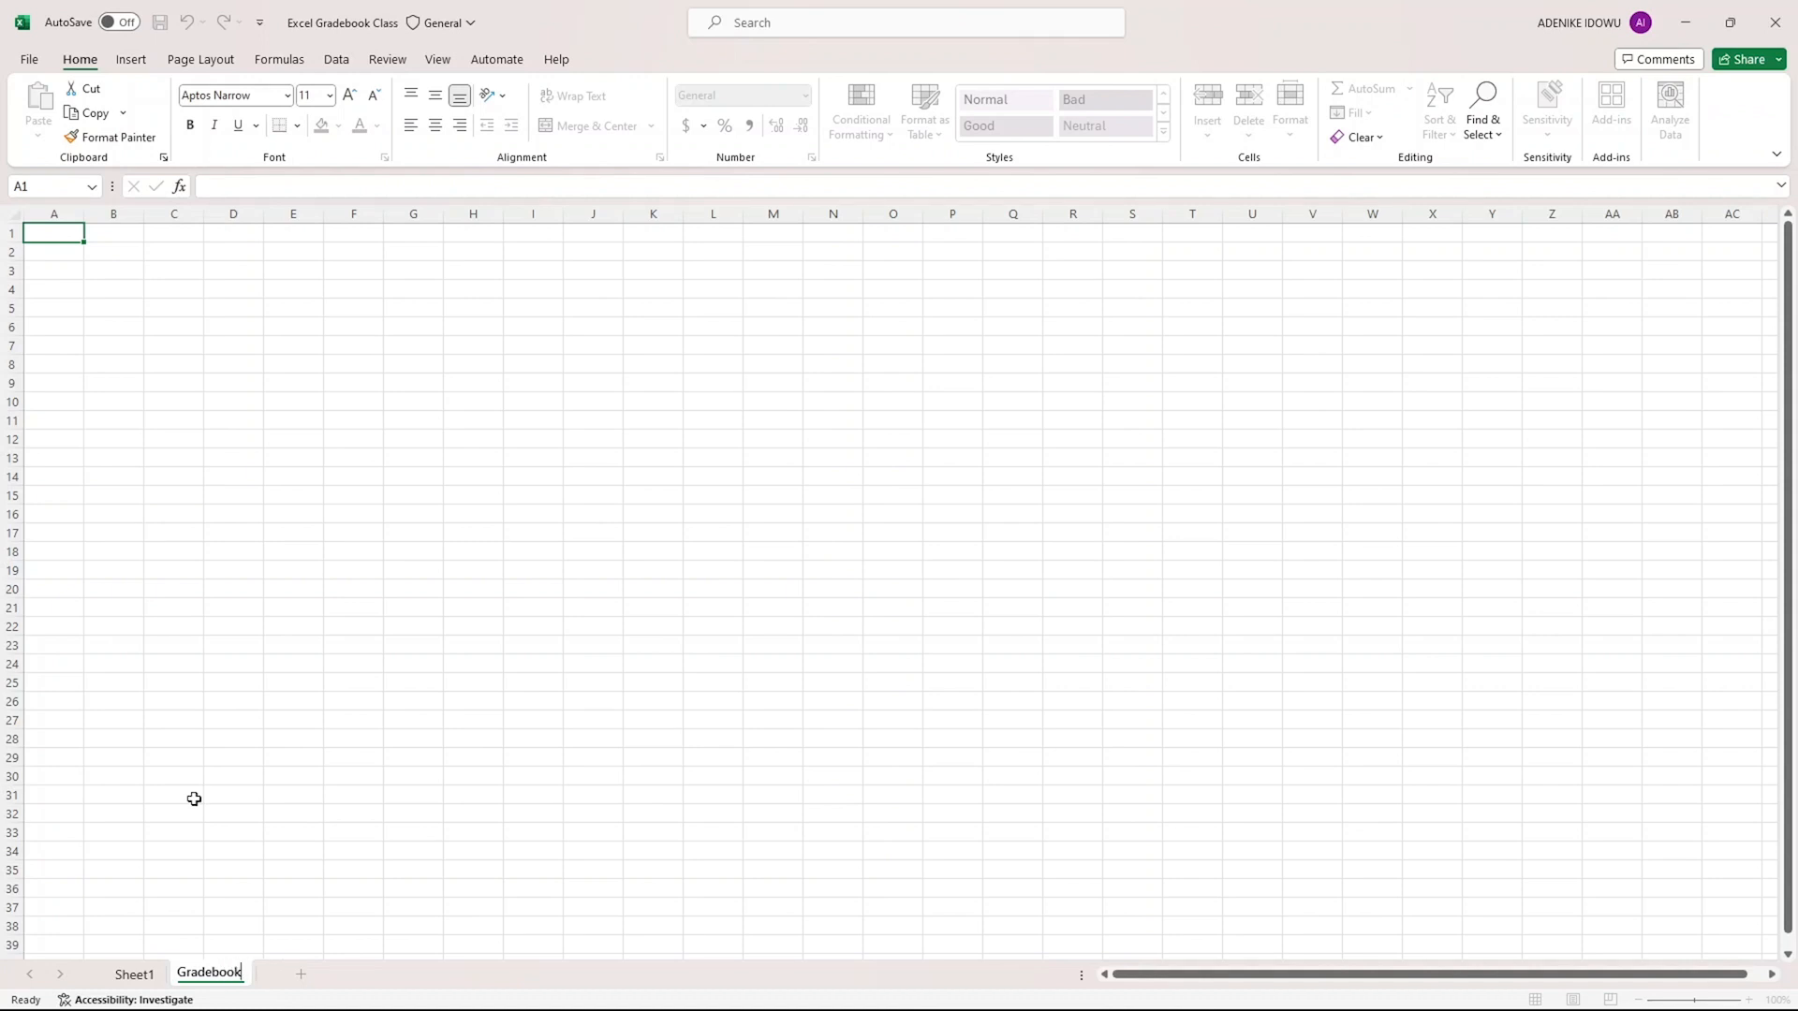
pyautogui.press('Return')
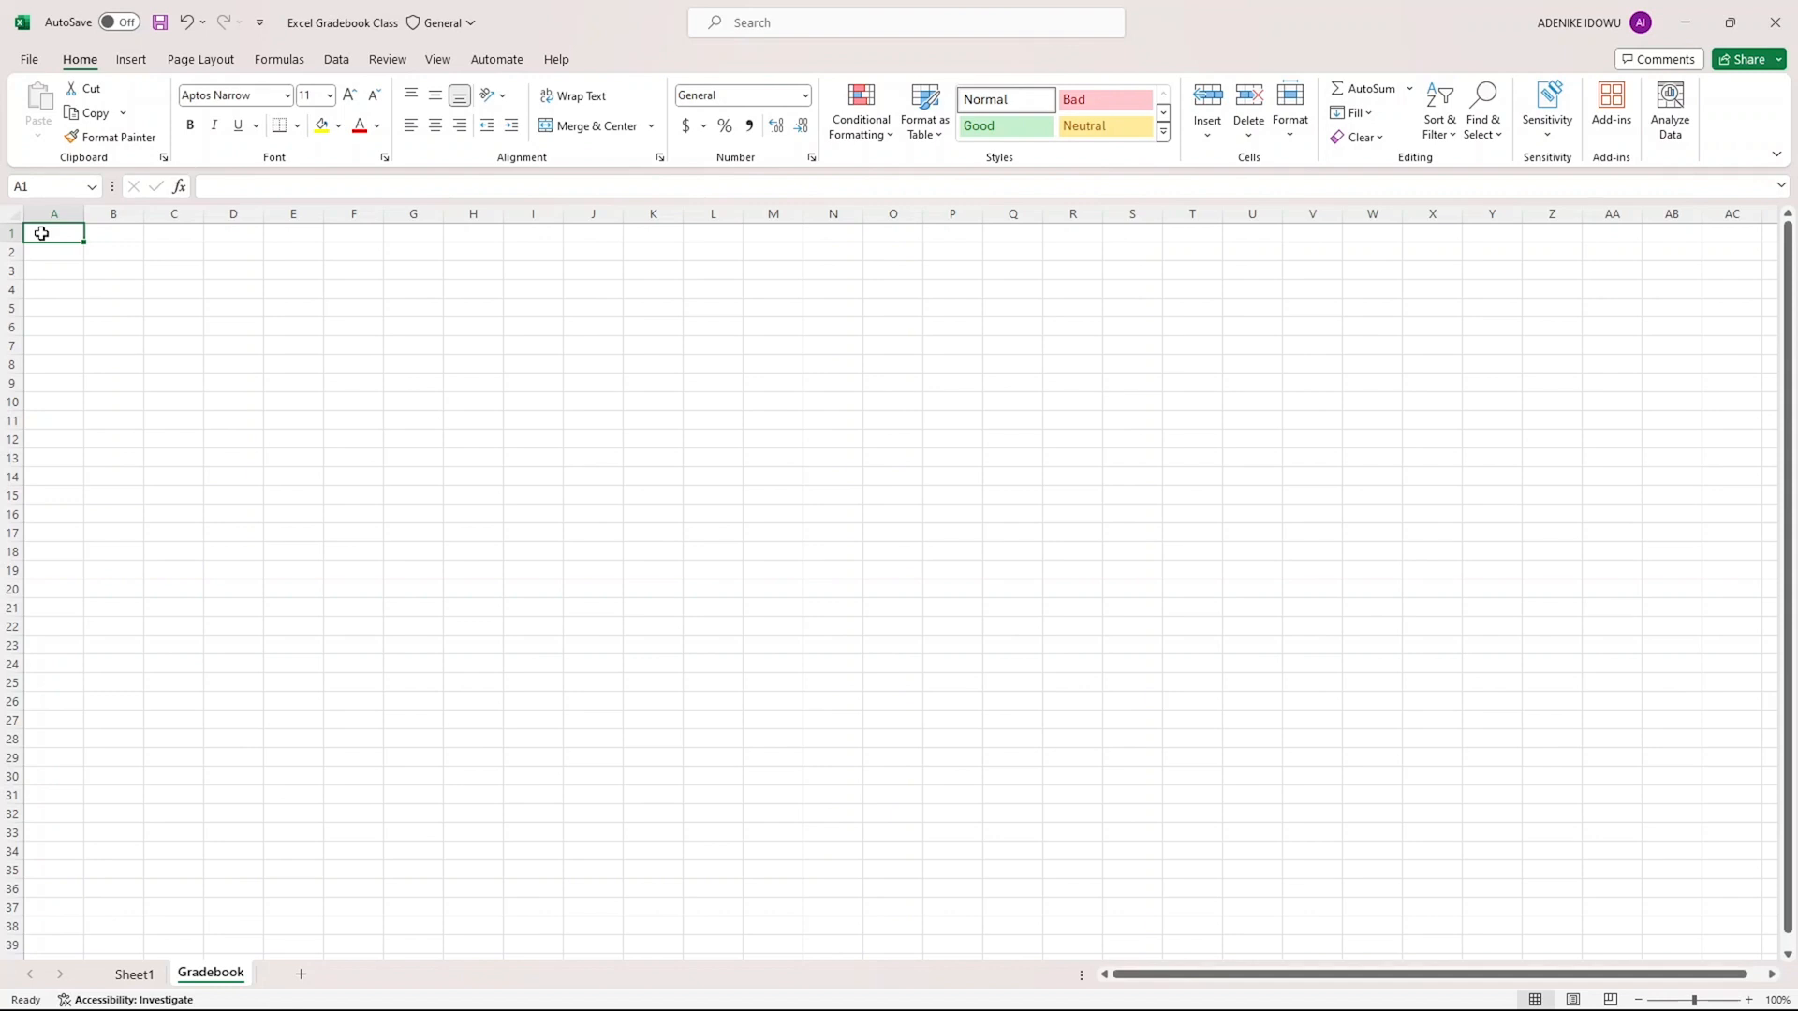
# Step: Enter the title Gradebook in cell A1 of the new sheet
pyautogui.write('Gradebook')
pyautogui.press('Return')
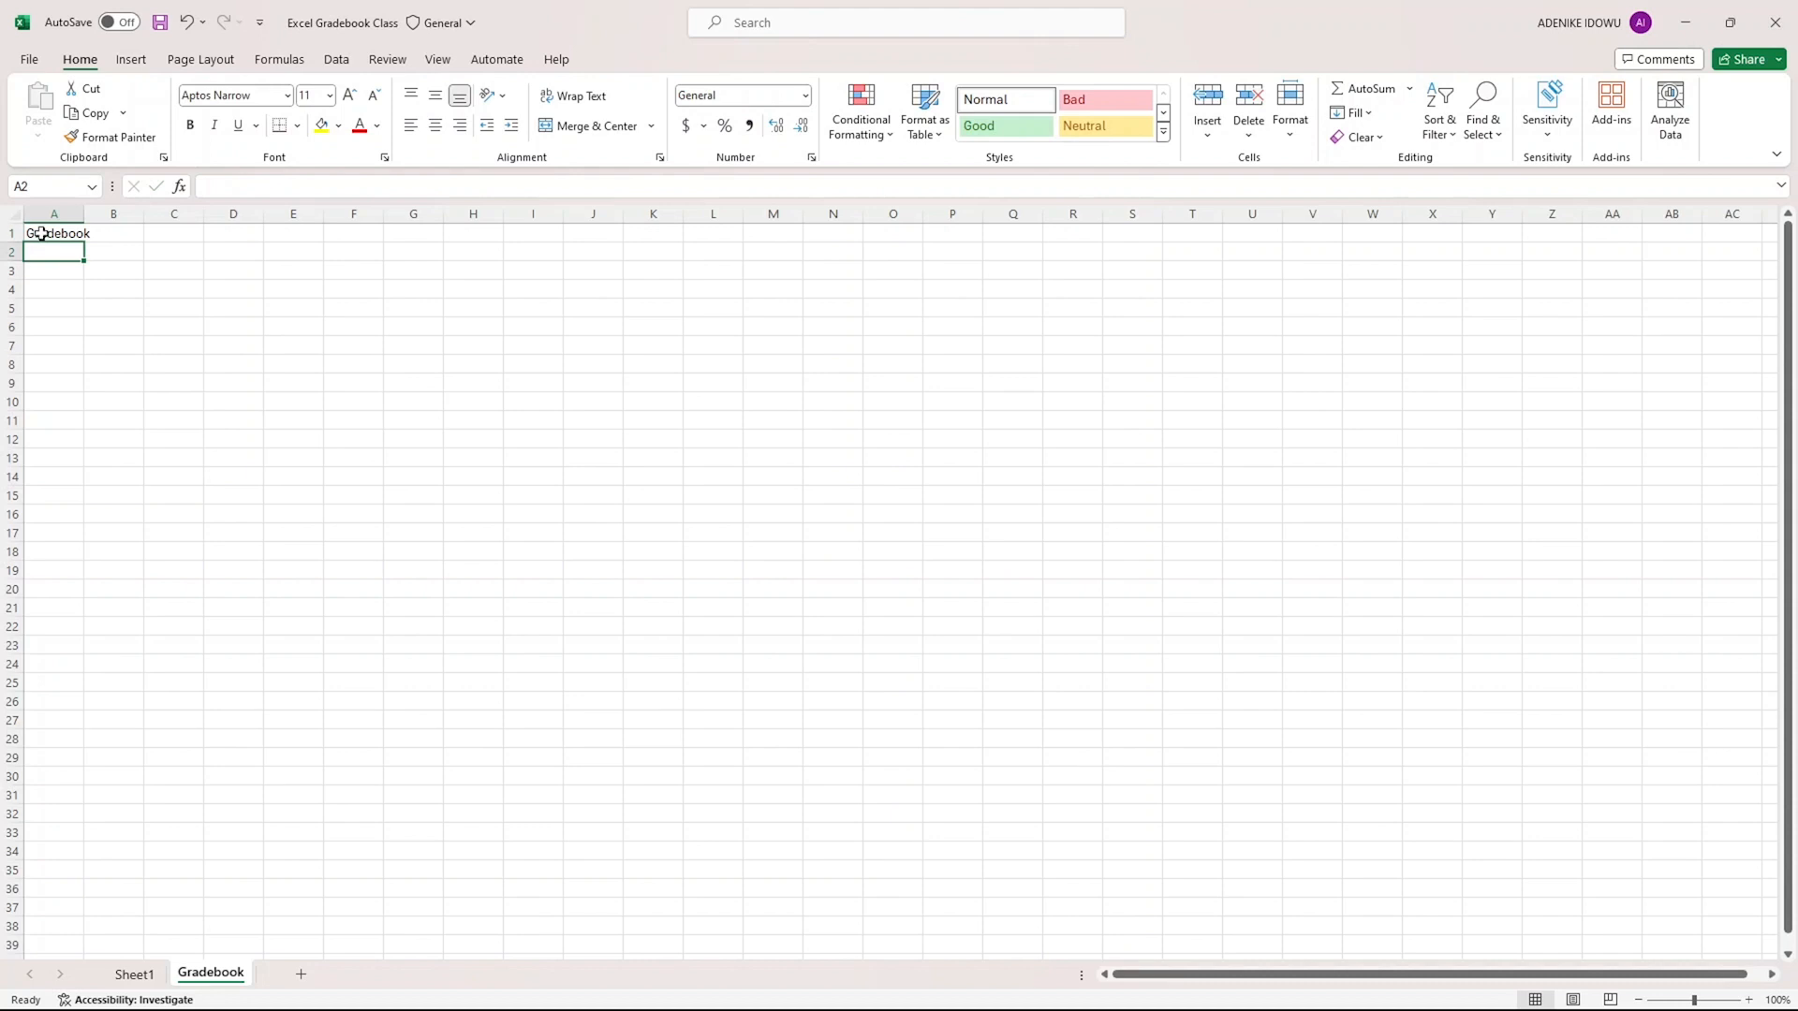
pyautogui.click(103, 276)
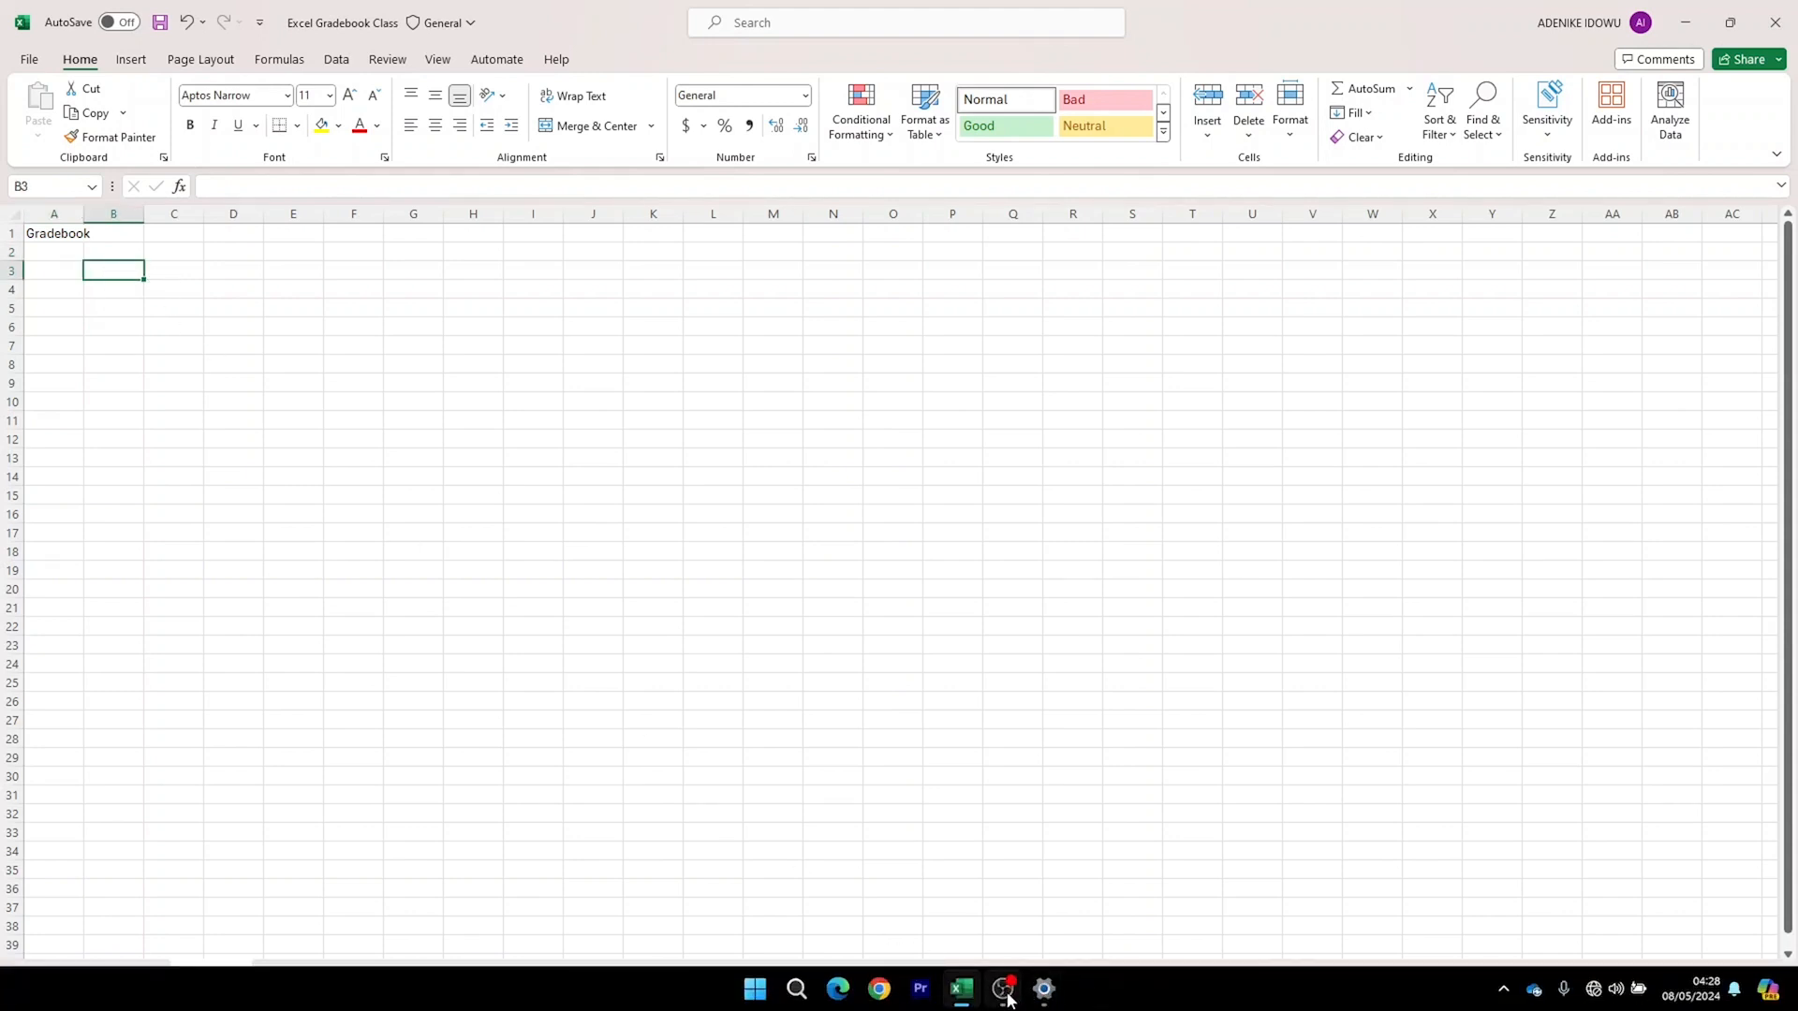
pyautogui.moveTo(1008, 1000)
pyautogui.click(1006, 988)
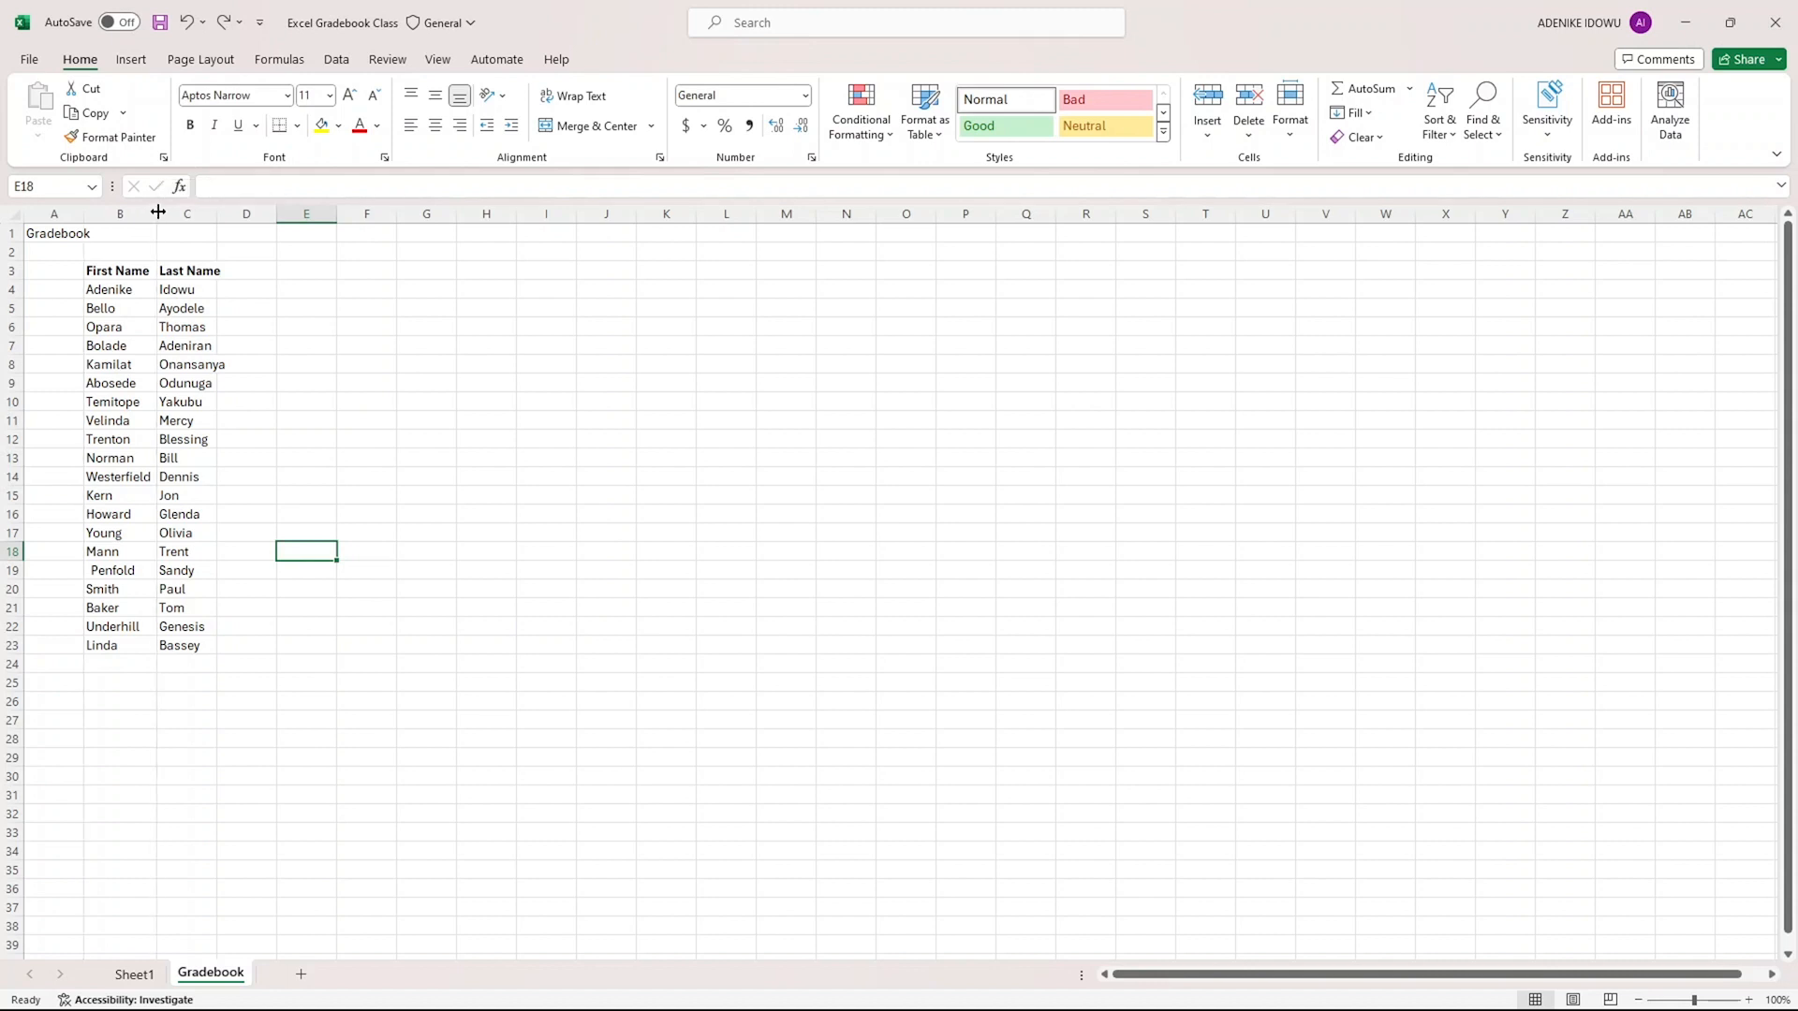
# Step: Widen the First Name and Last Name columns, B and C, so the names fit with some spare room
pyautogui.doubleClick(218, 216)
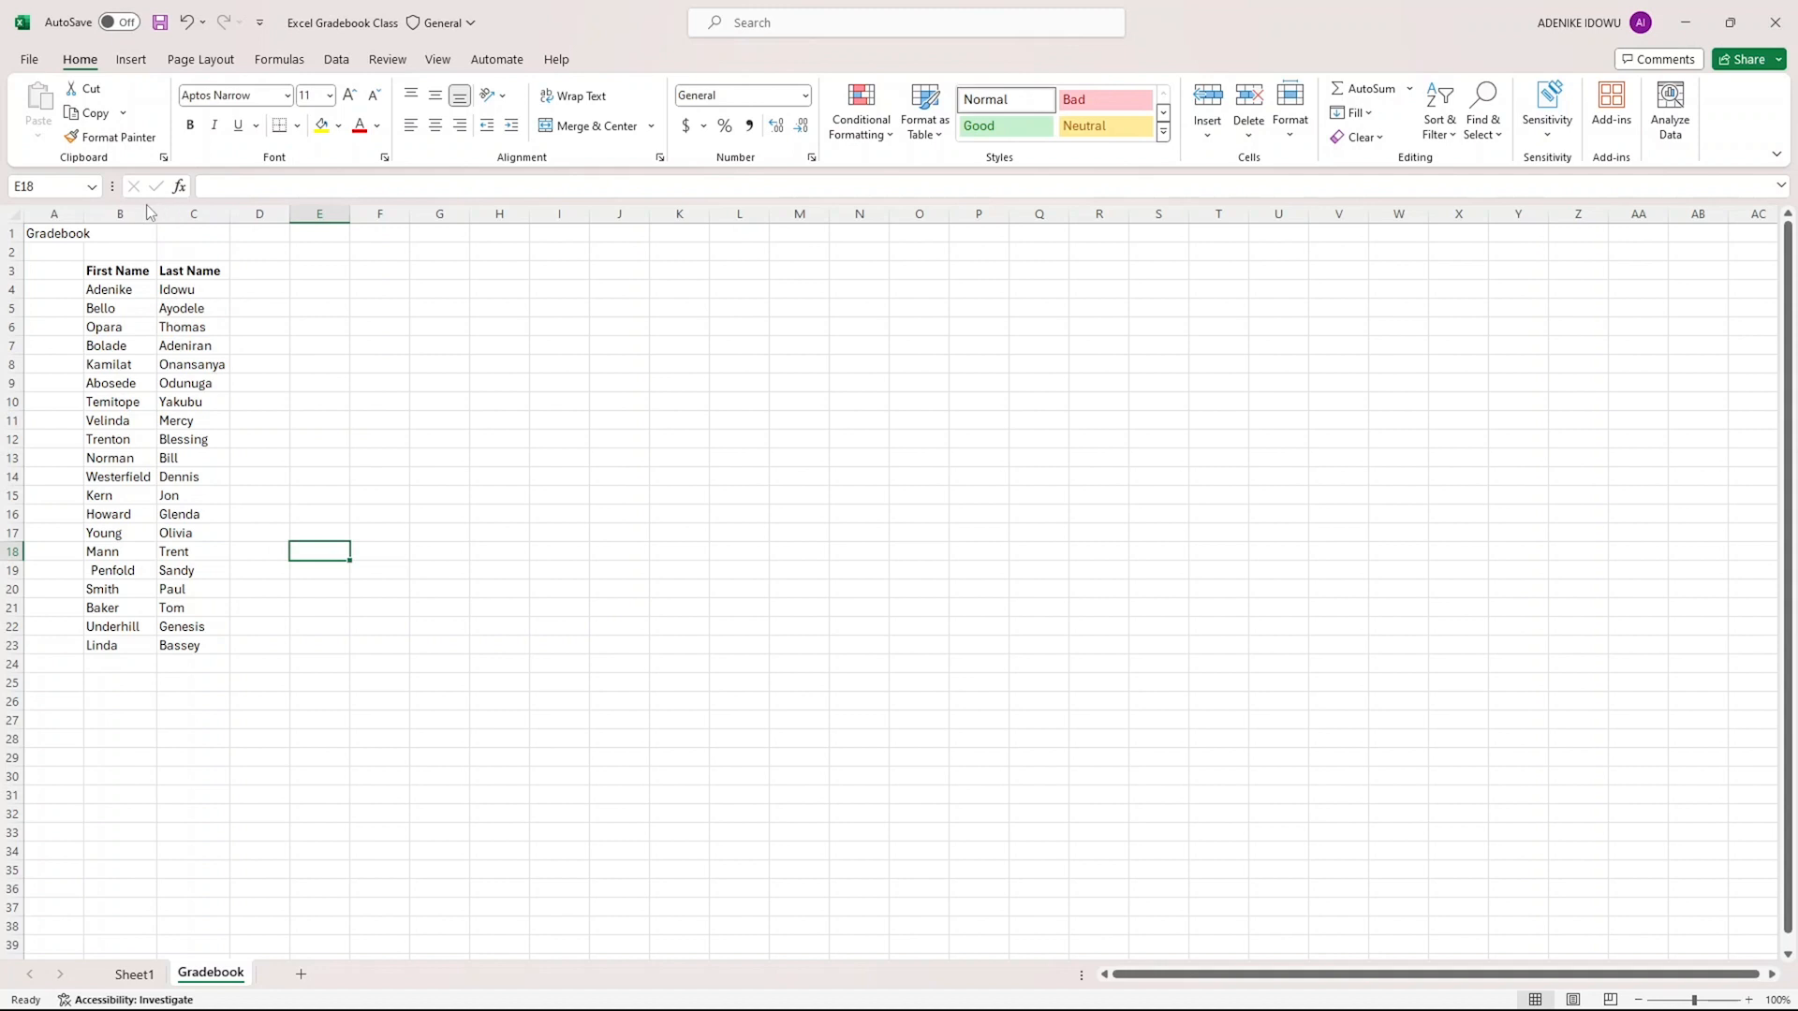
pyautogui.moveTo(160, 211); pyautogui.dragTo(171, 214)
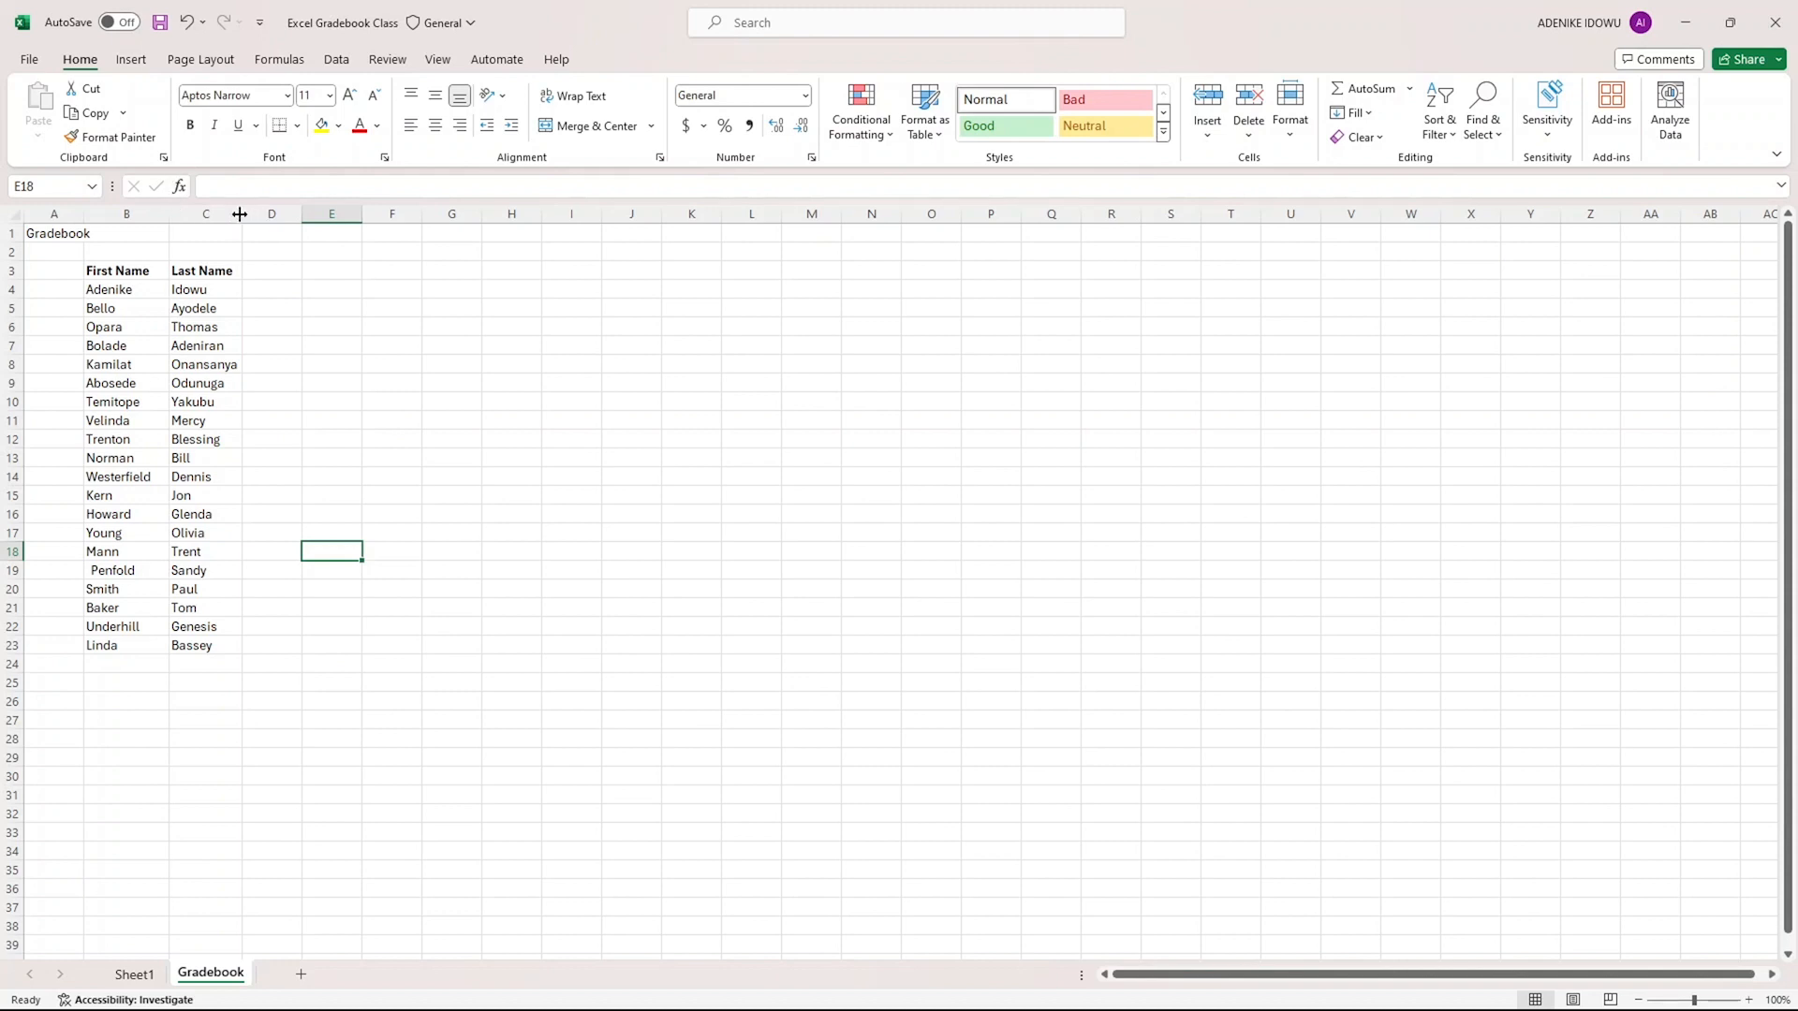
pyautogui.moveTo(239, 213); pyautogui.dragTo(253, 213)
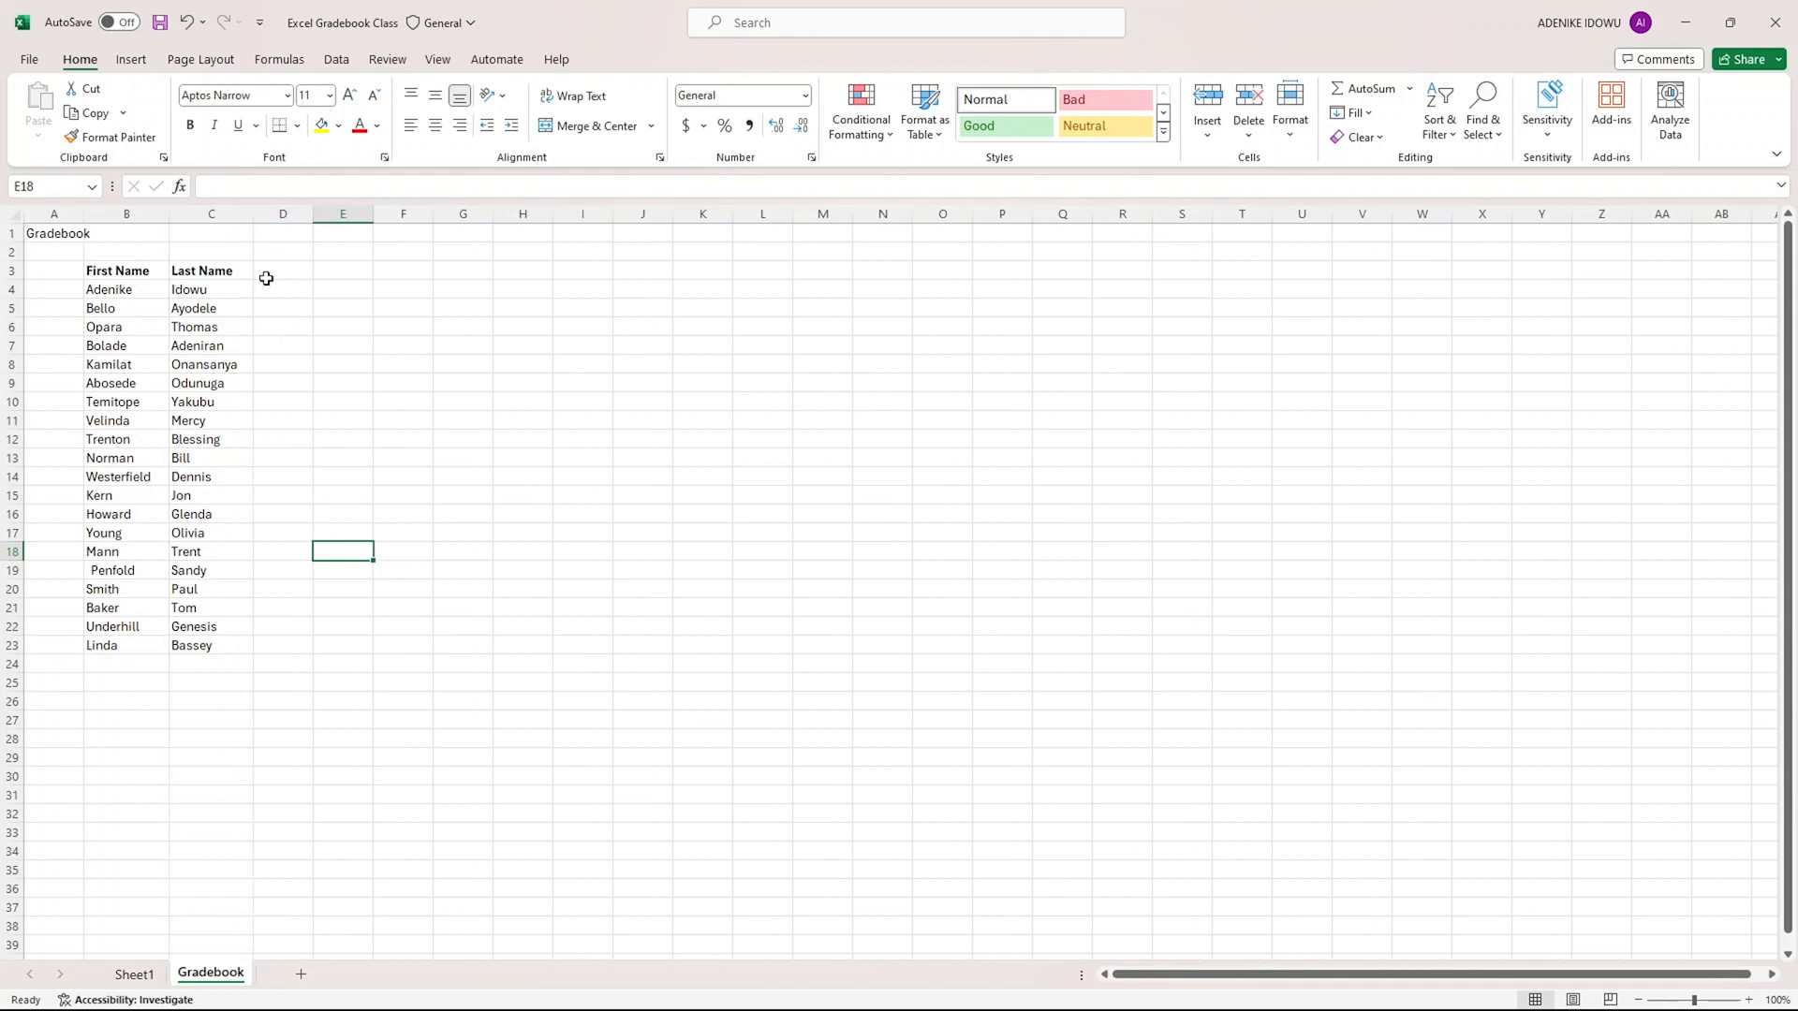
# Step: Enter the headers Safety Test, Company Philosophy Test, Financial Skill Test and Drug Test in cells D1 to G1
pyautogui.click(291, 235)
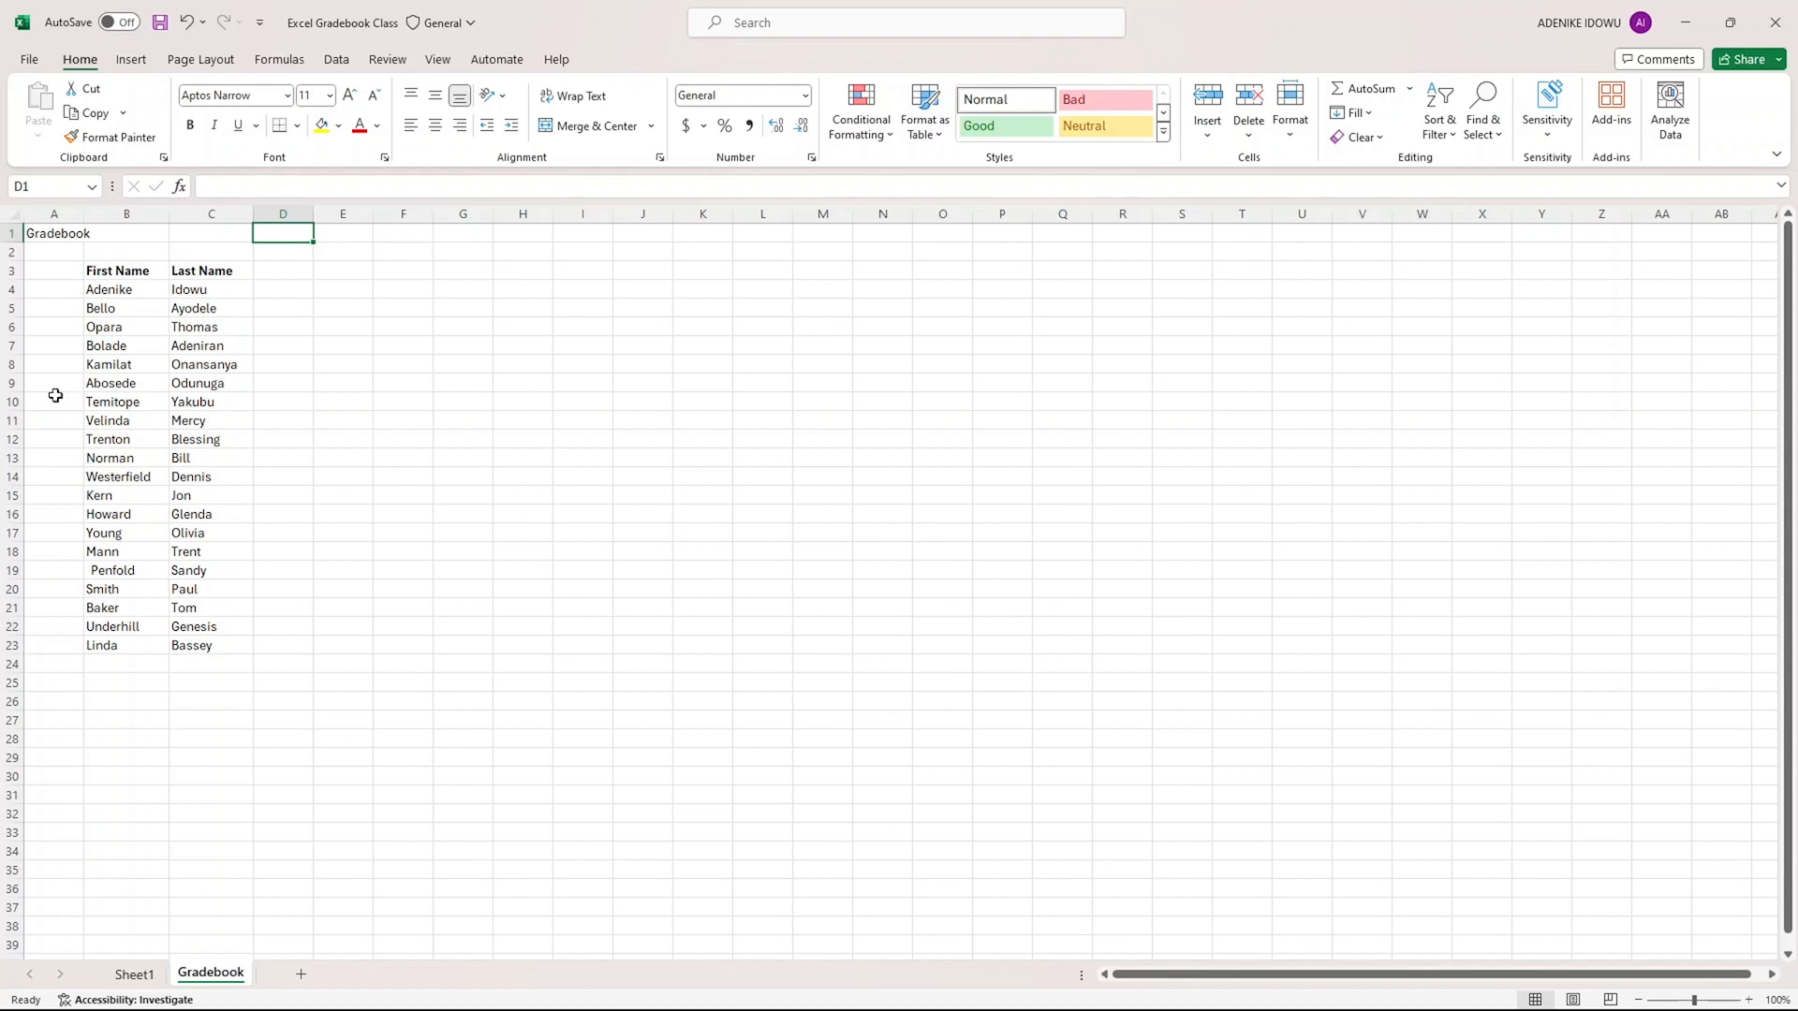
pyautogui.write('Safety Test')
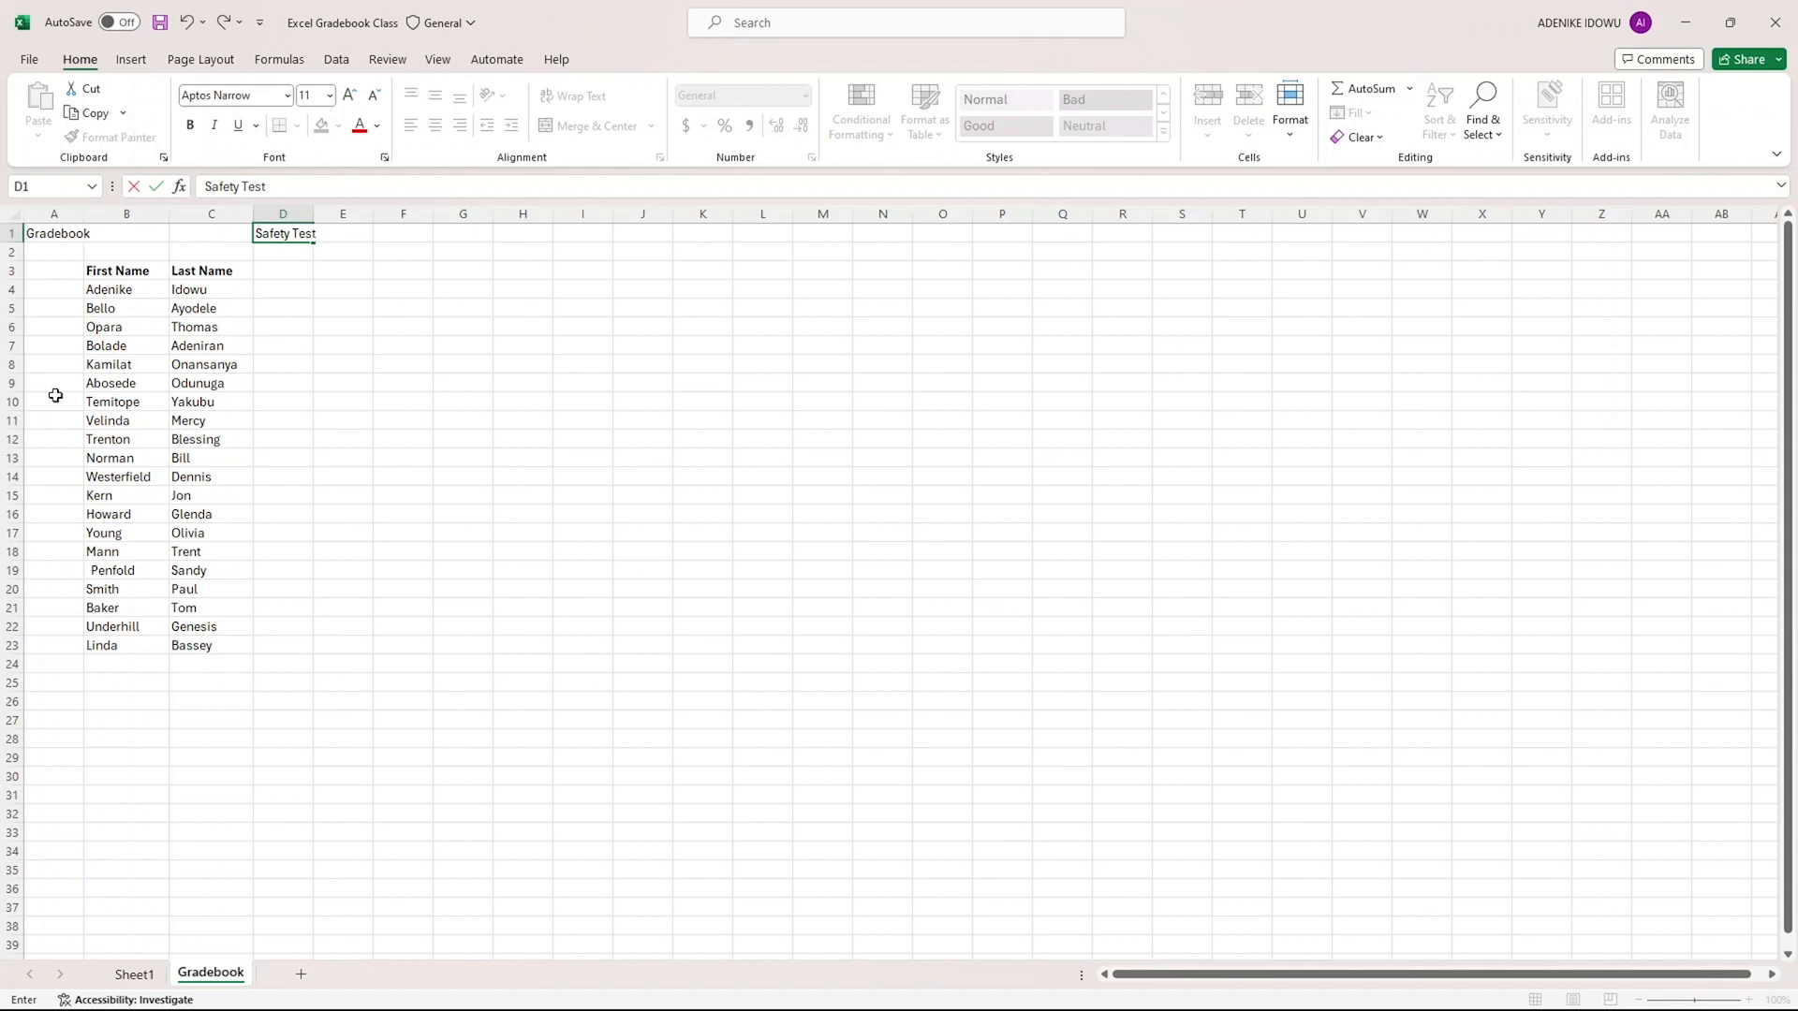
pyautogui.press('Tab')
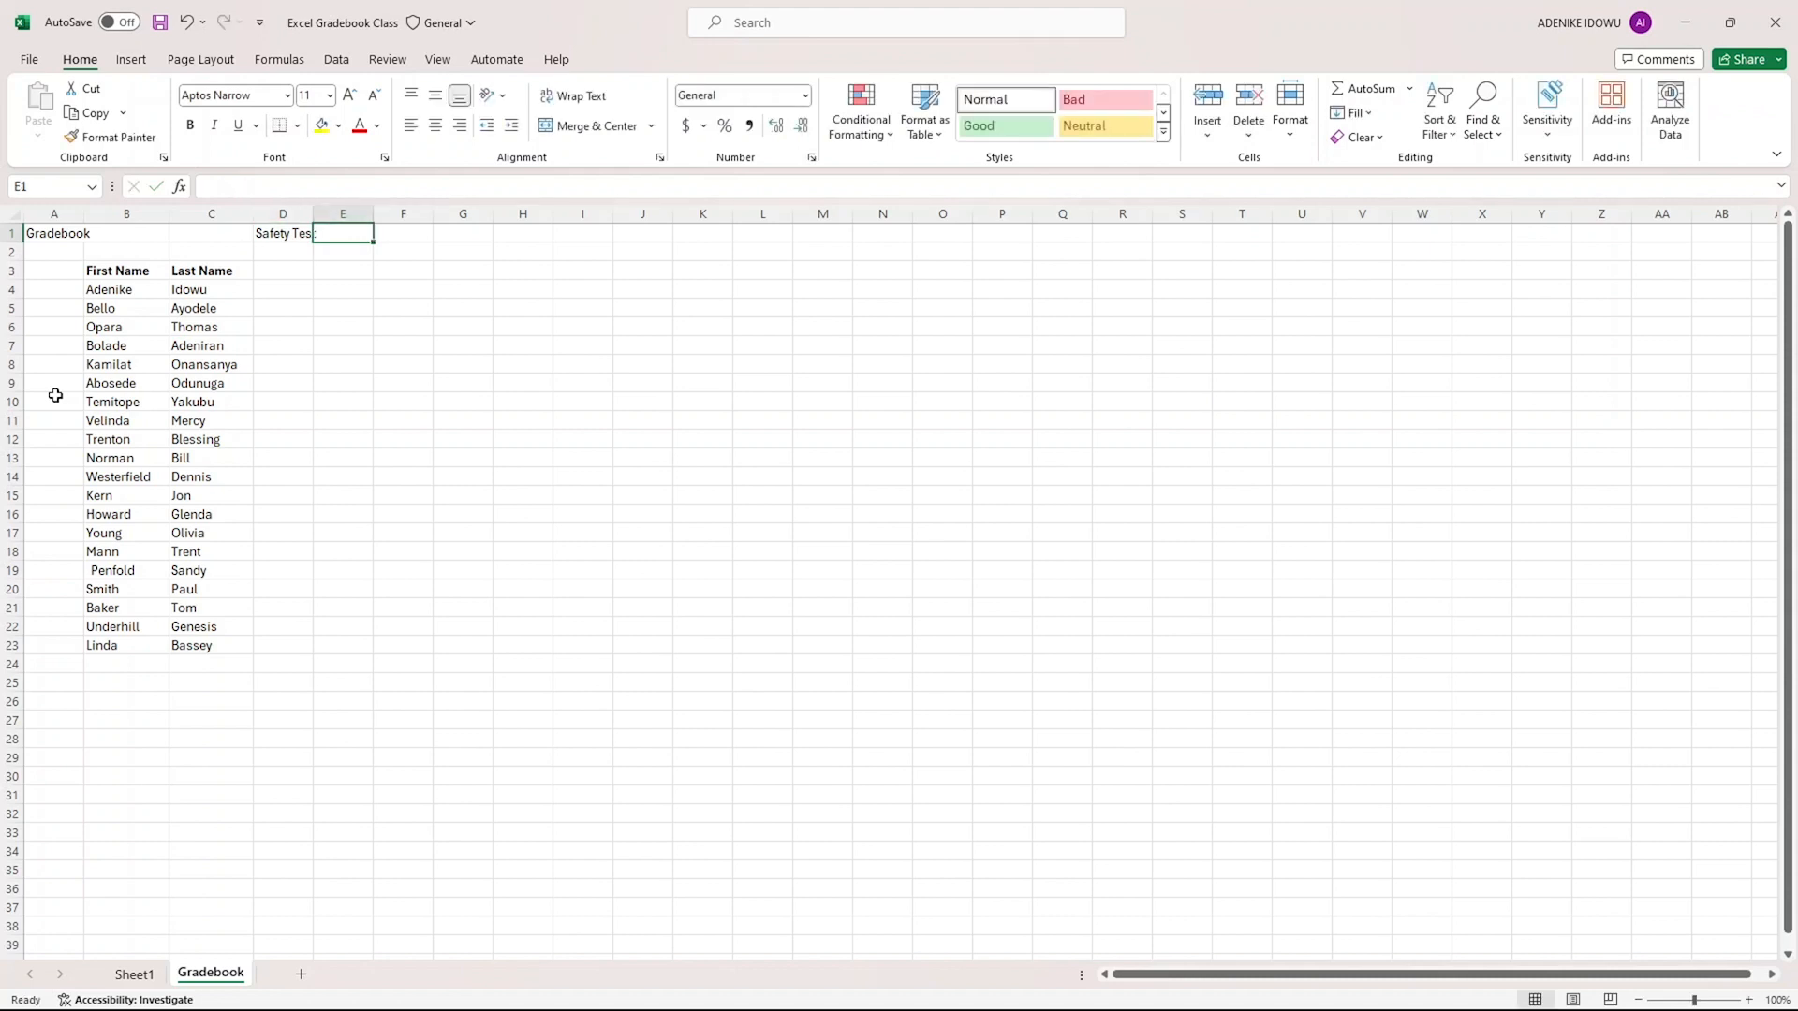
pyautogui.write('C')
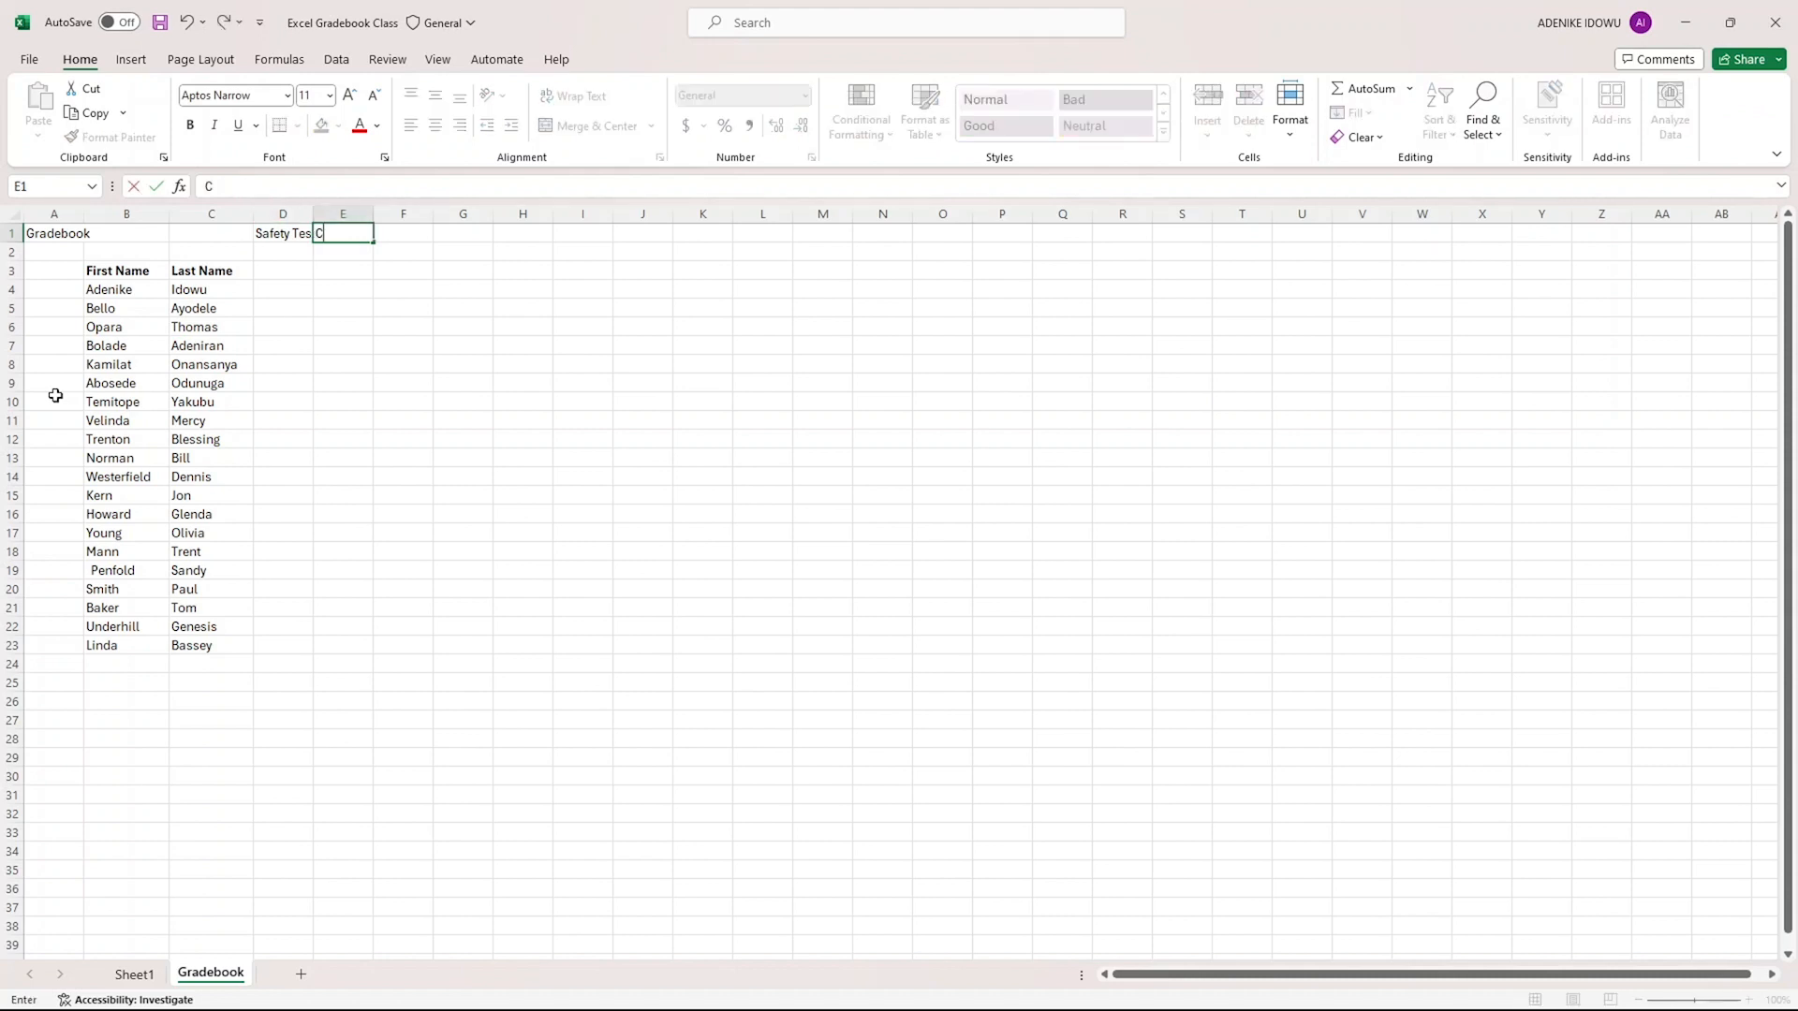
pyautogui.write('ompany Philosophy Test')
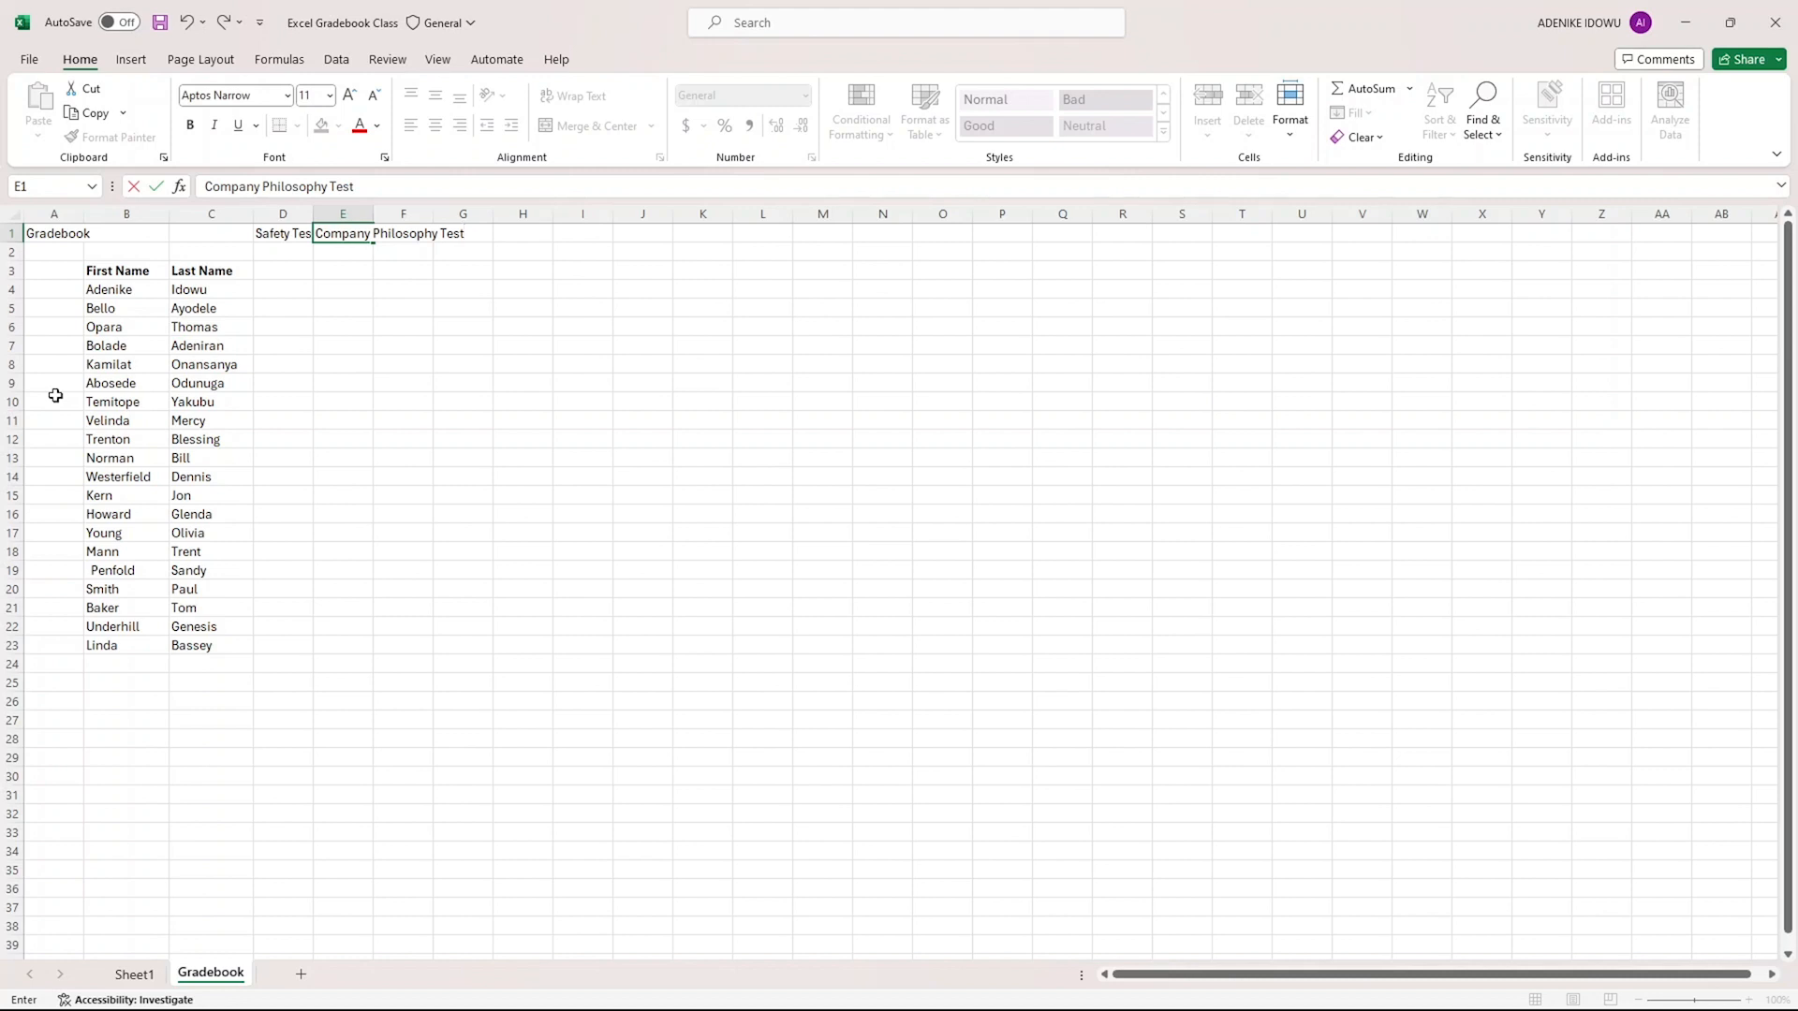
pyautogui.press('Tab')
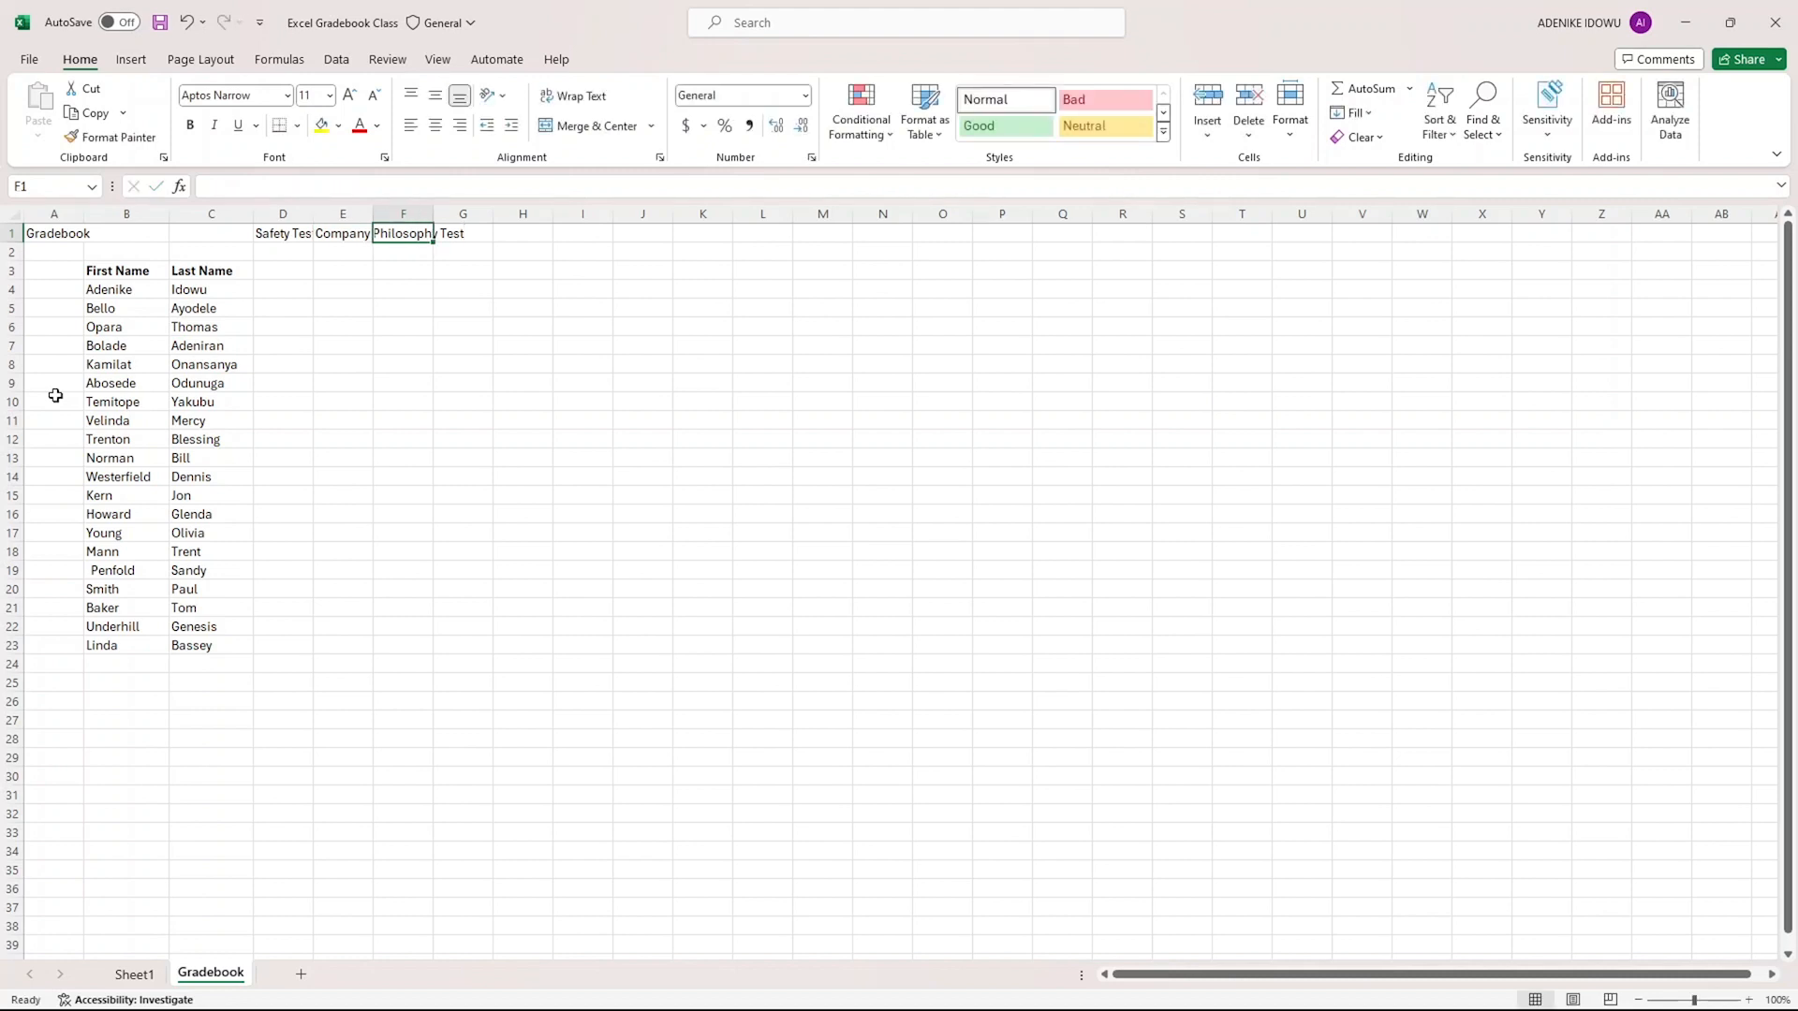
pyautogui.write('Financ')
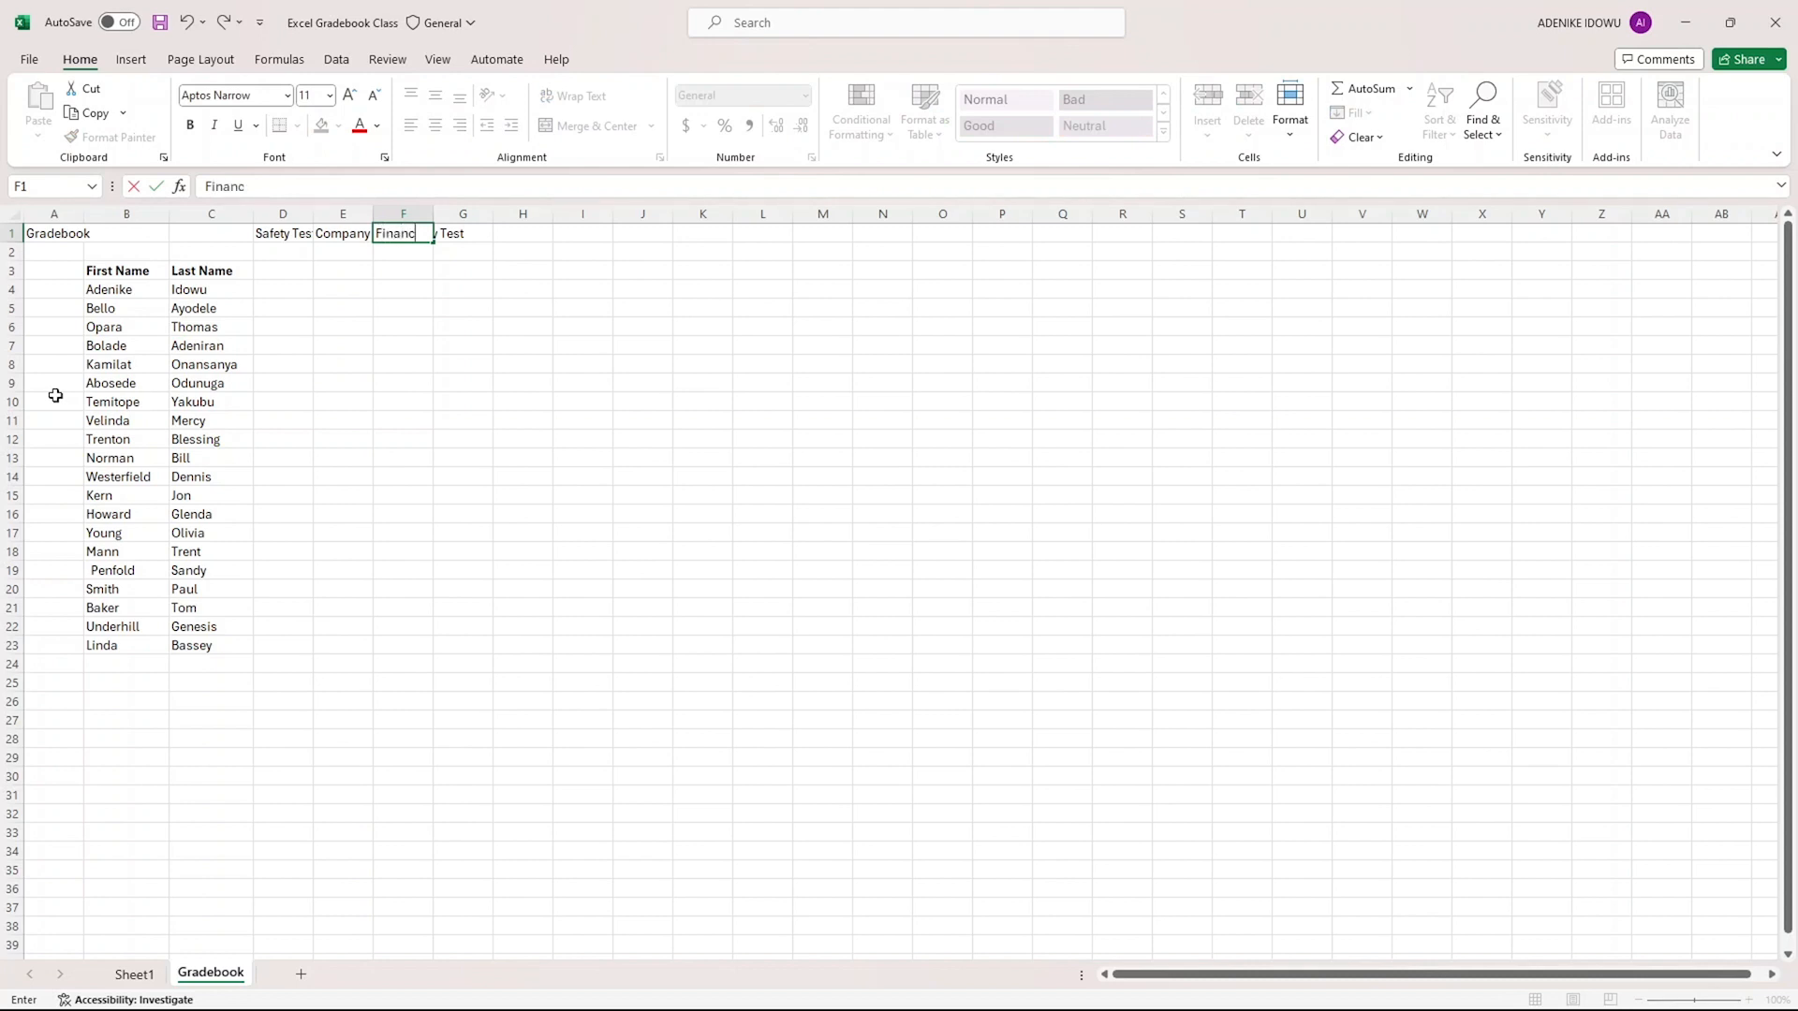
pyautogui.write('ial Skill Test')
pyautogui.press('Tab')
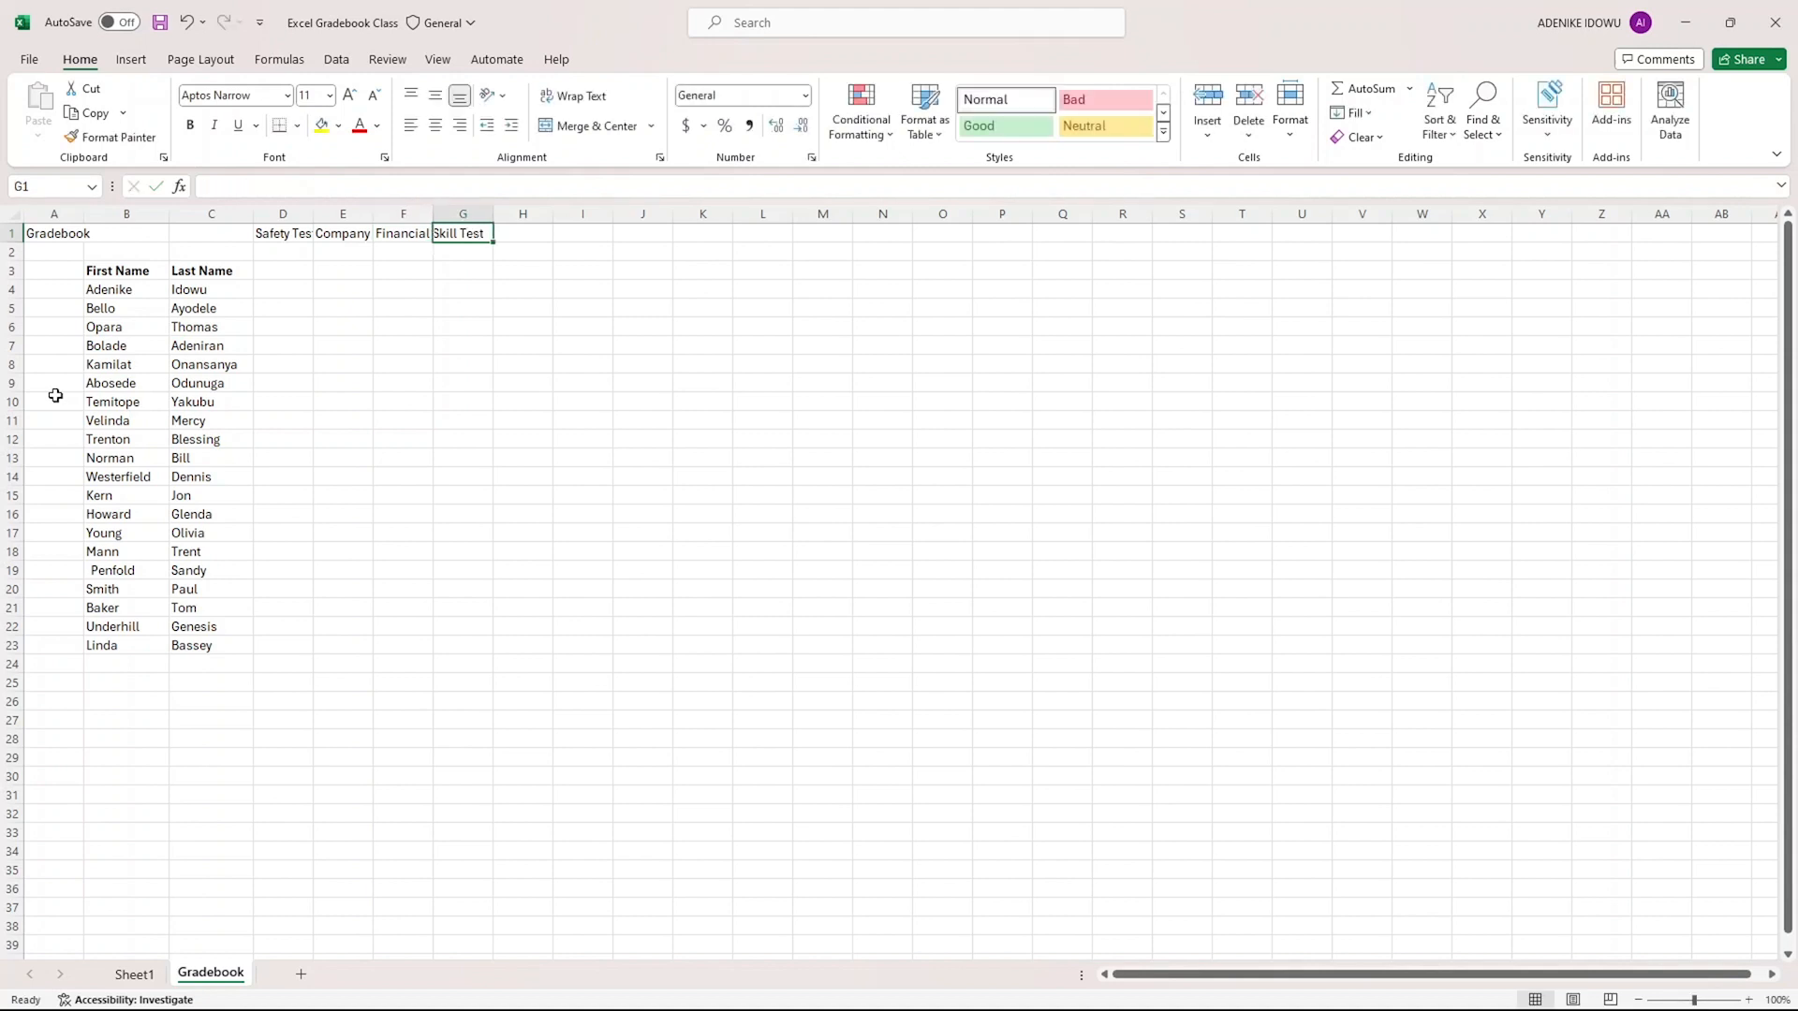
pyautogui.write('Drug Tes')
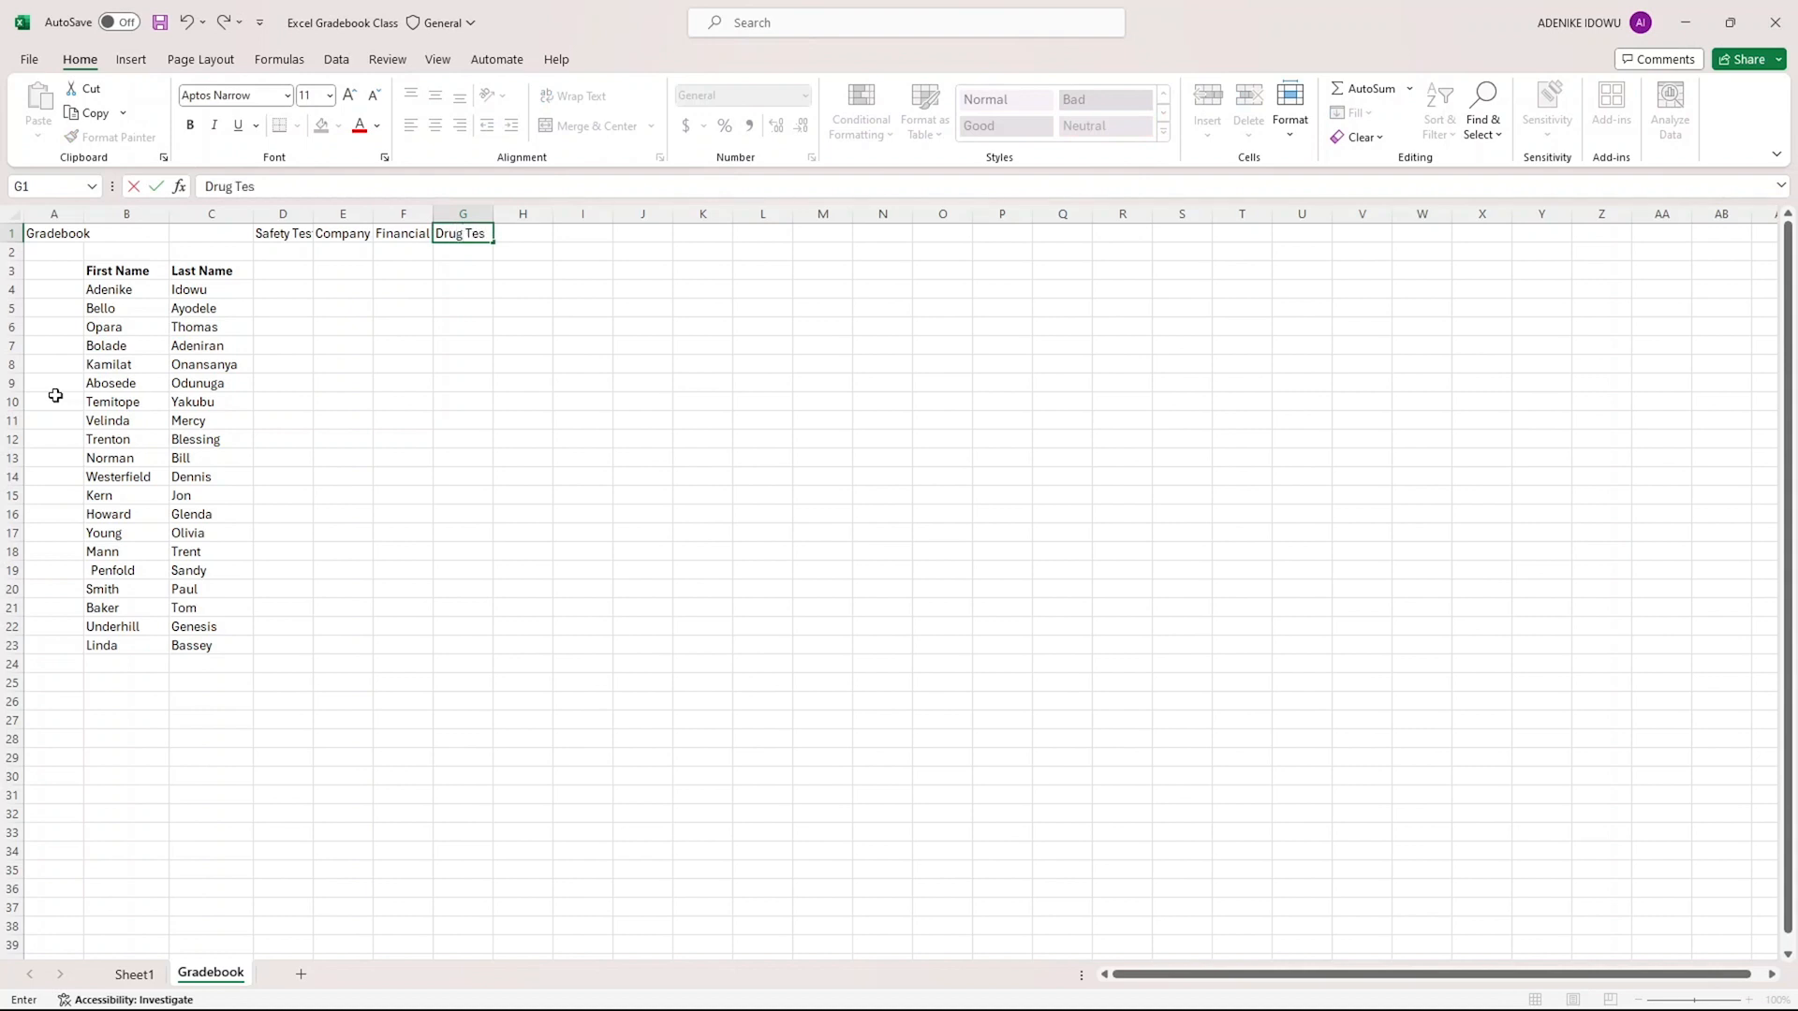
pyautogui.press('Return')
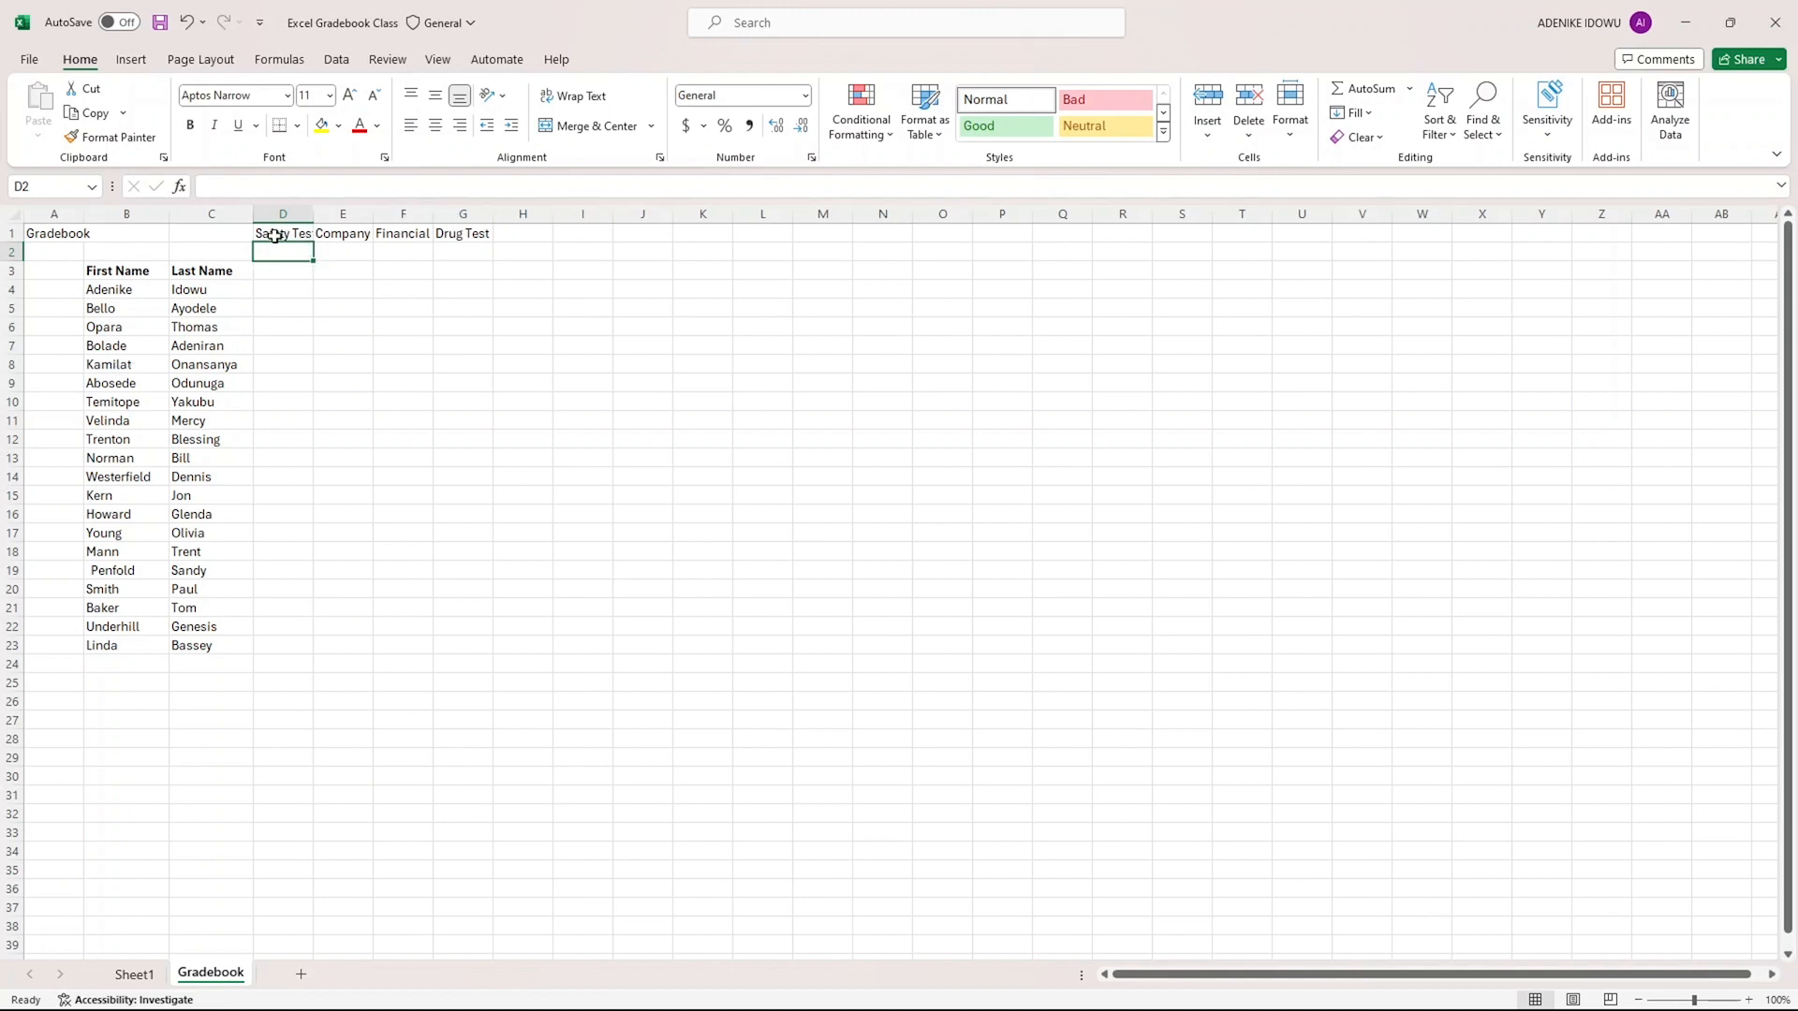
# Step: Rotate the text of the four test headers in D1:G1 upward with Rotate Text Up
pyautogui.moveTo(265, 229); pyautogui.dragTo(497, 229)
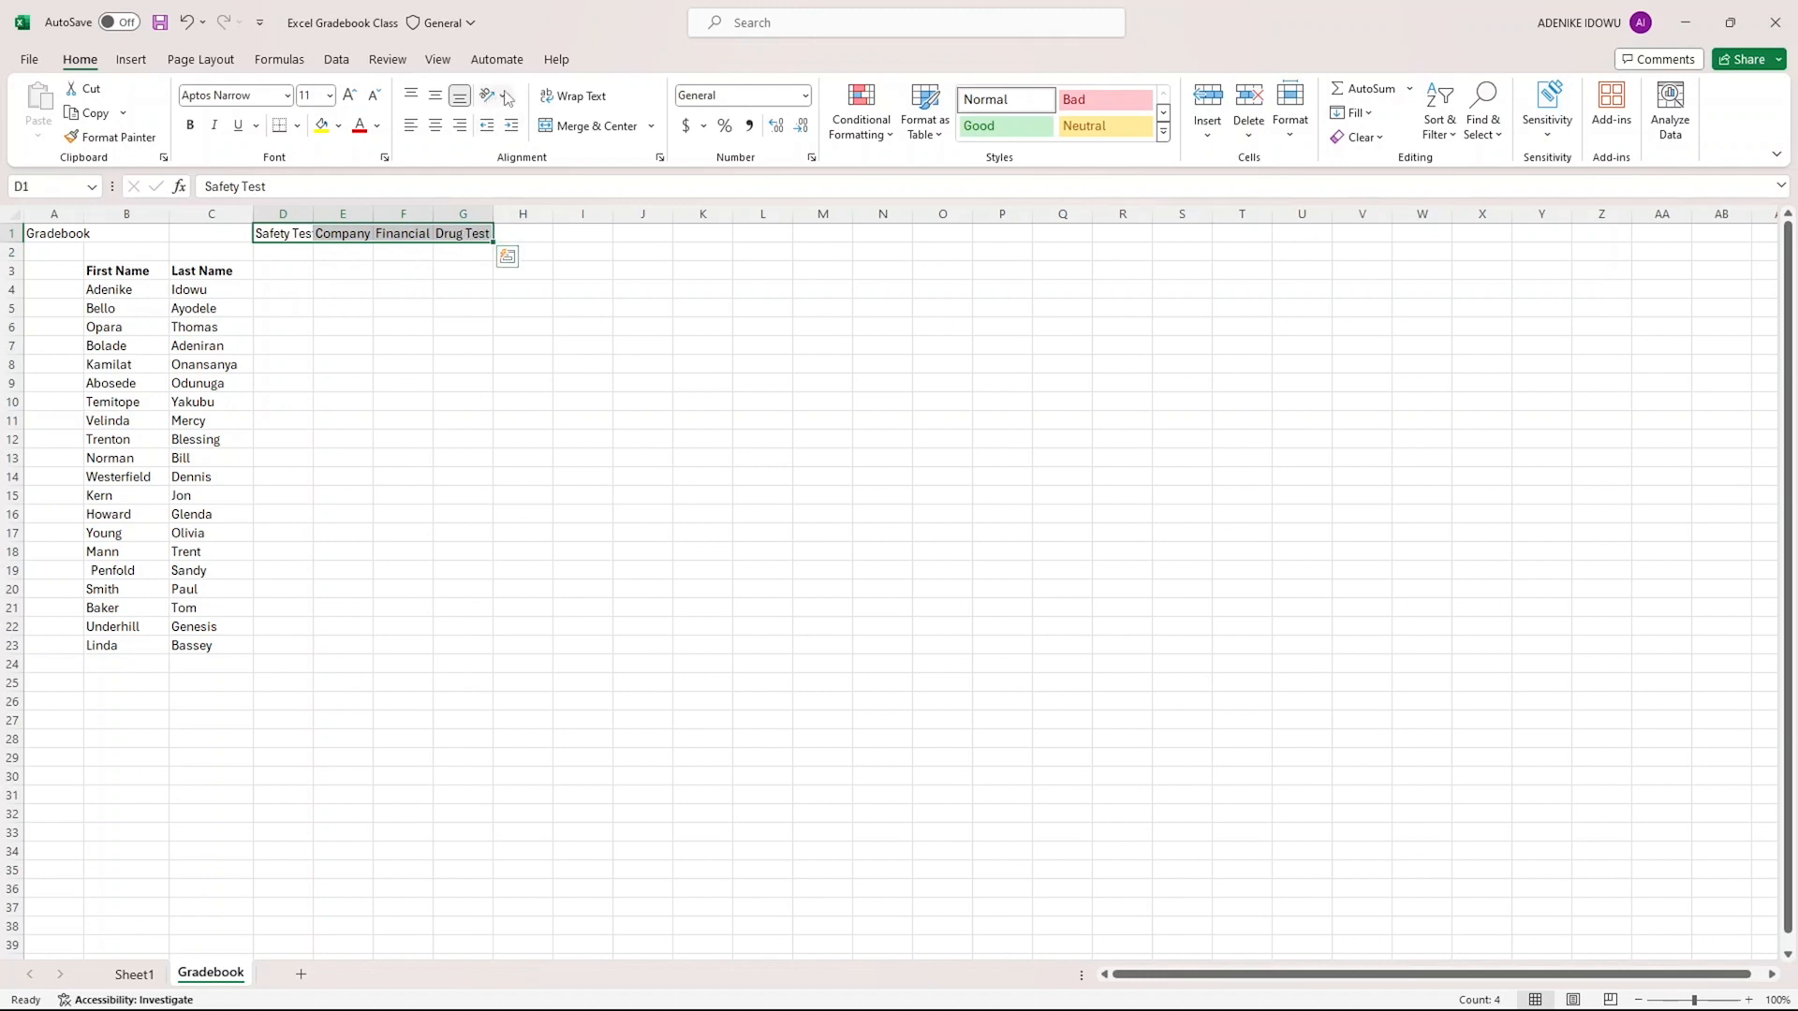
pyautogui.click(503, 96)
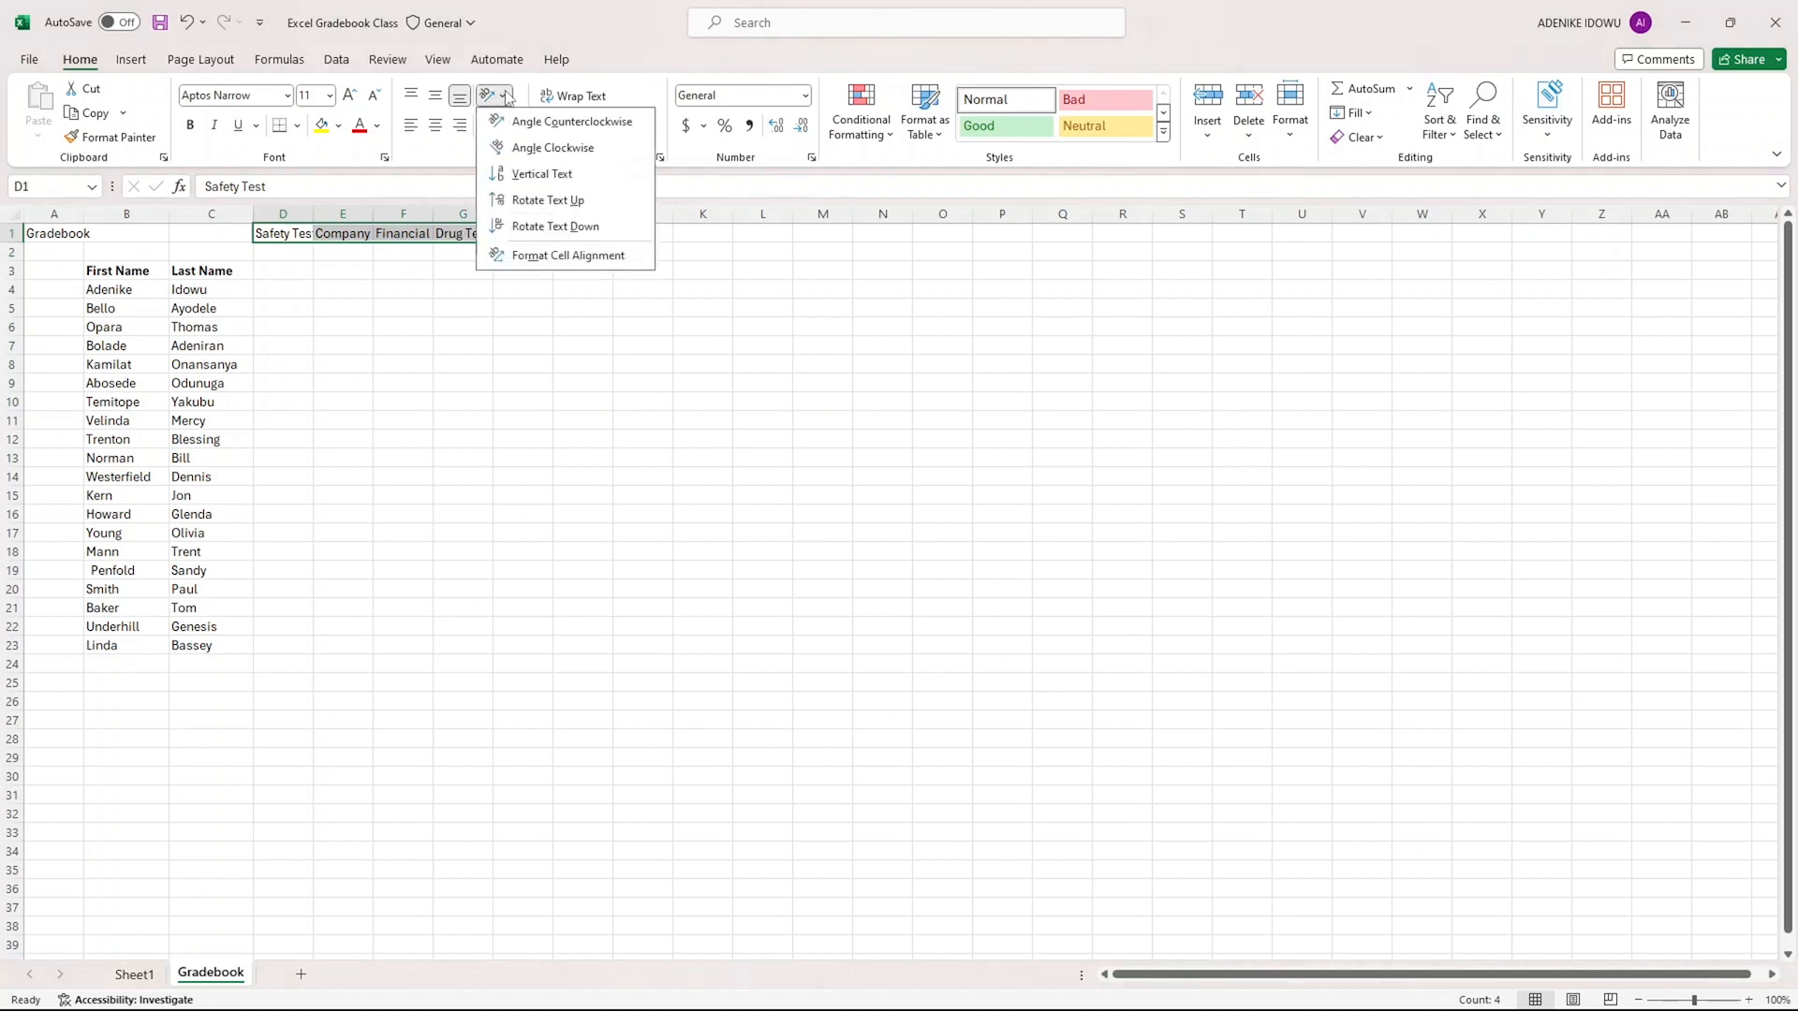
pyautogui.click(538, 202)
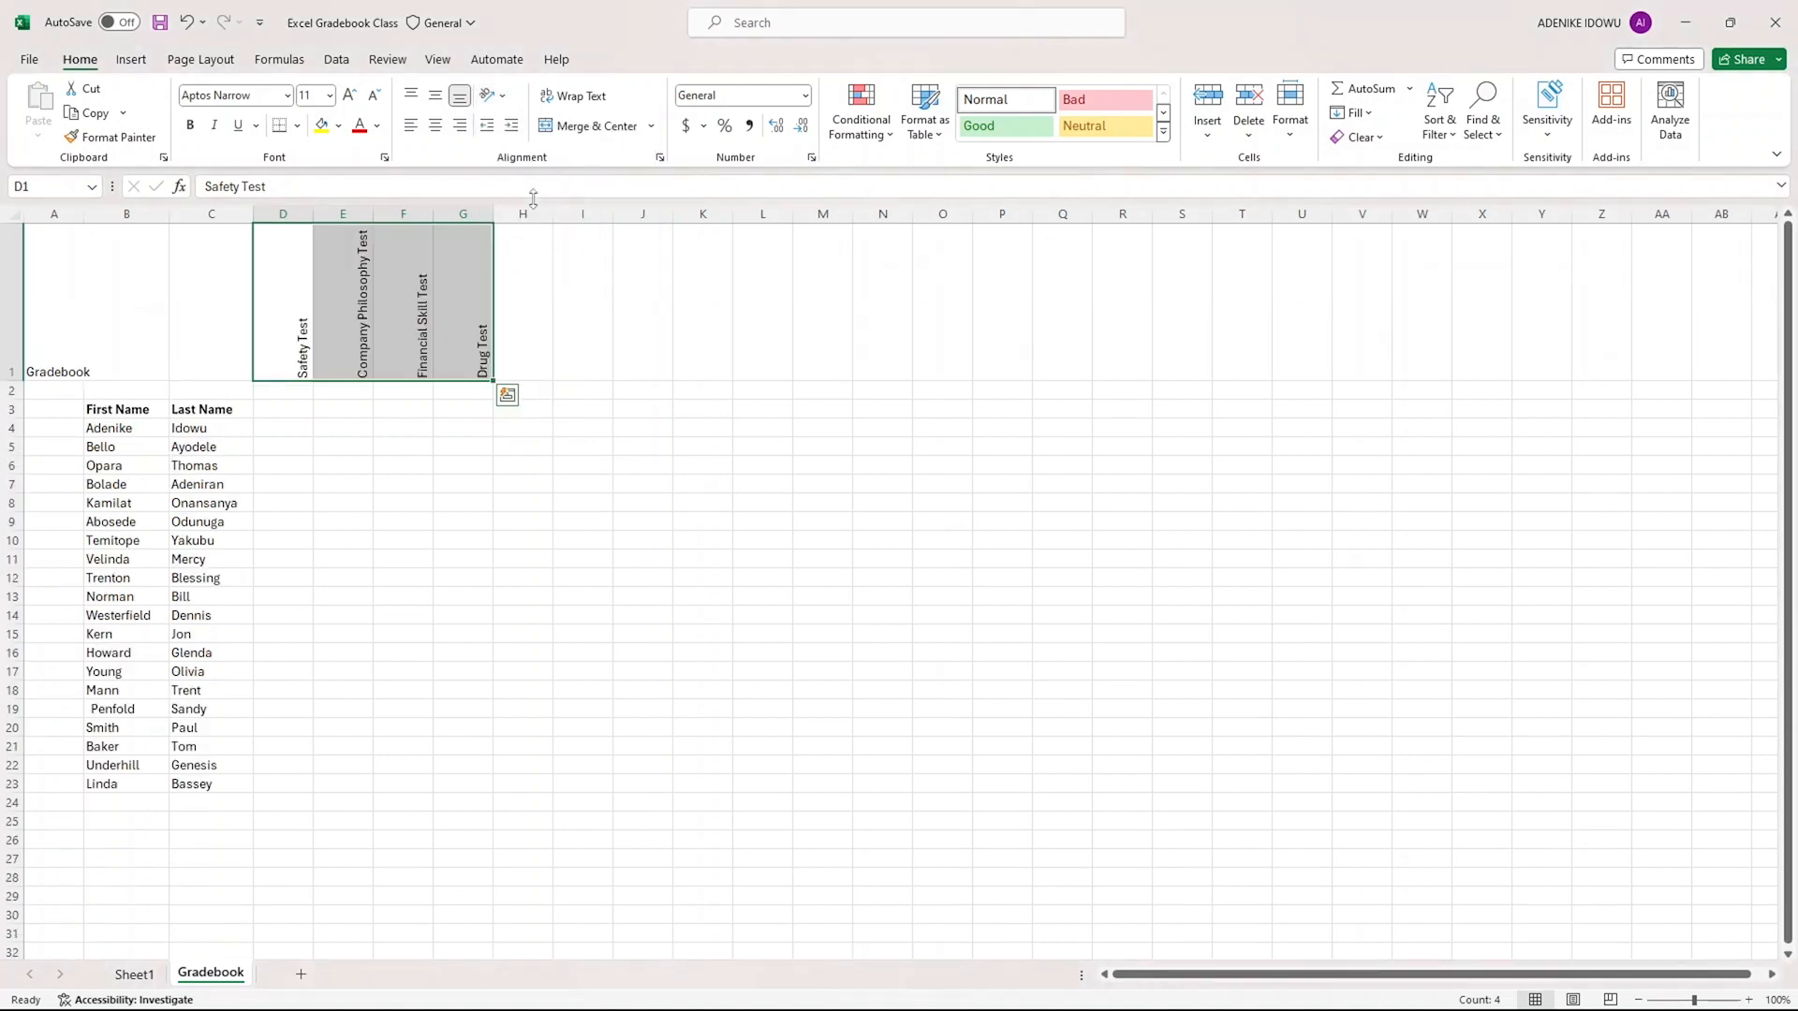
# Step: Make the Gradebook title in A1 and the four test headers in D1:G1 bold
pyautogui.click(71, 371)
pyautogui.click(190, 125)
pyautogui.click(310, 300)
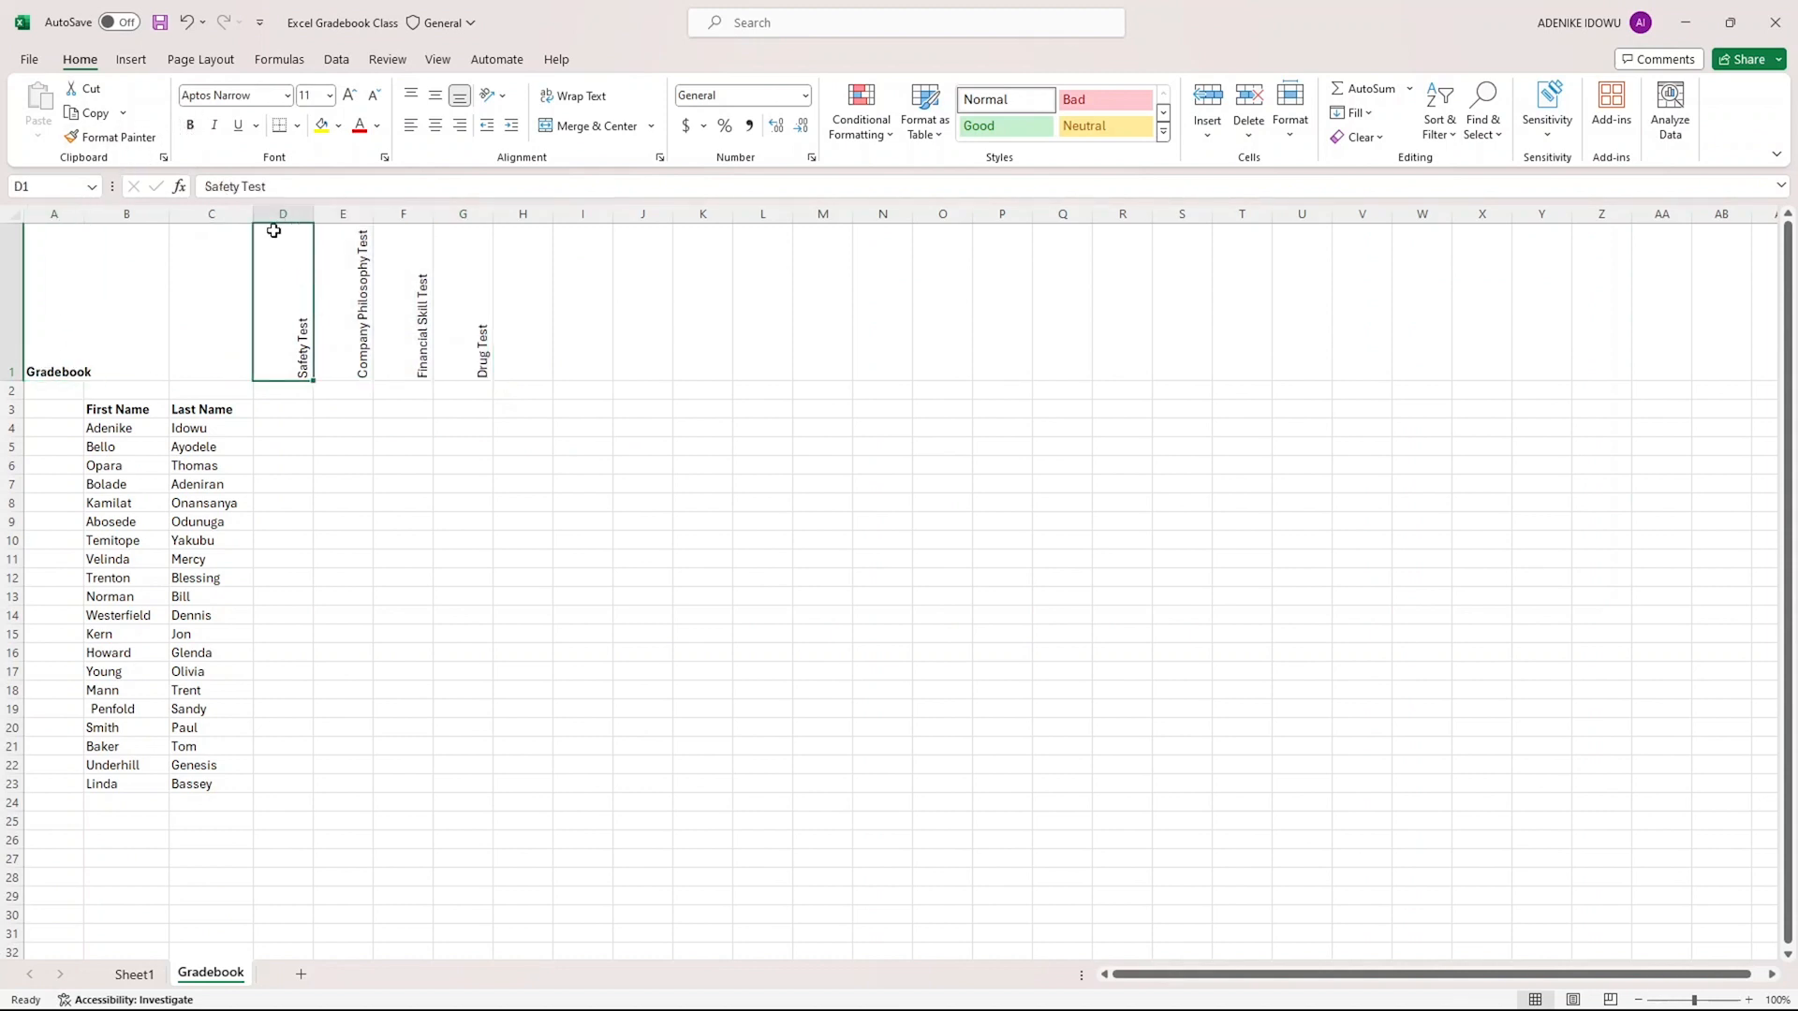
pyautogui.click(190, 125)
pyautogui.click(337, 250)
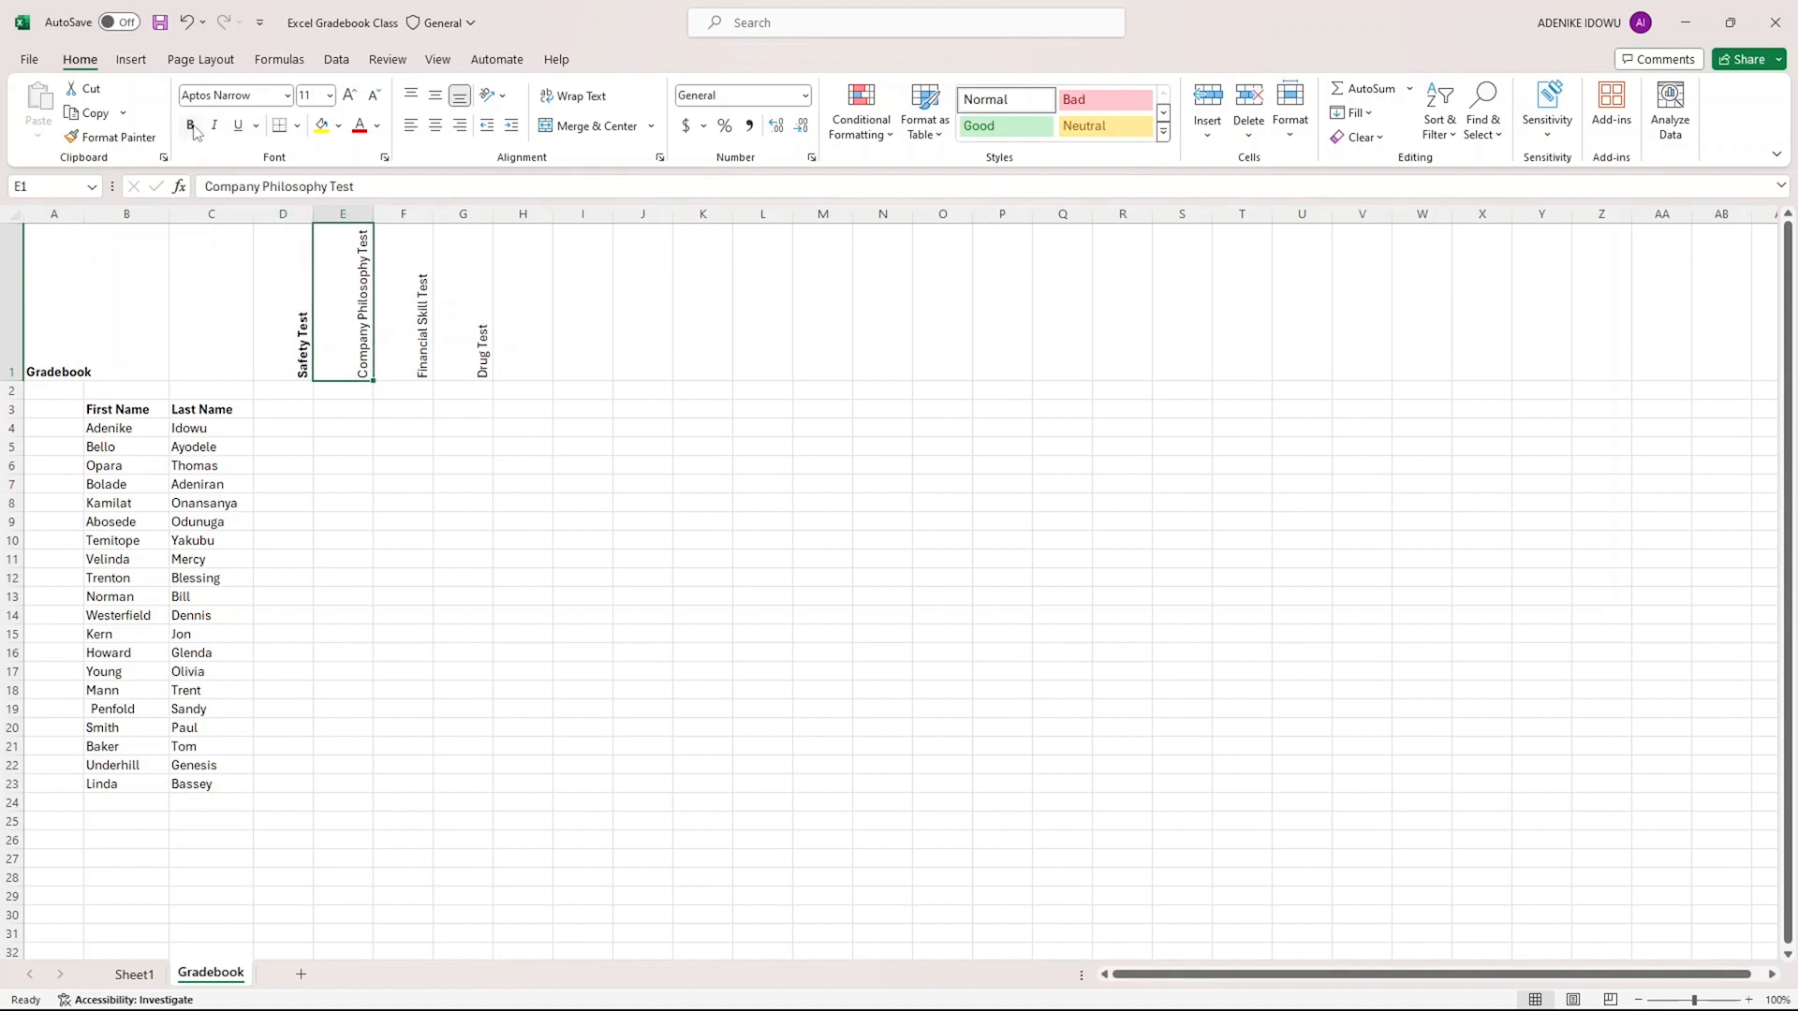
pyautogui.click(191, 125)
pyautogui.click(418, 343)
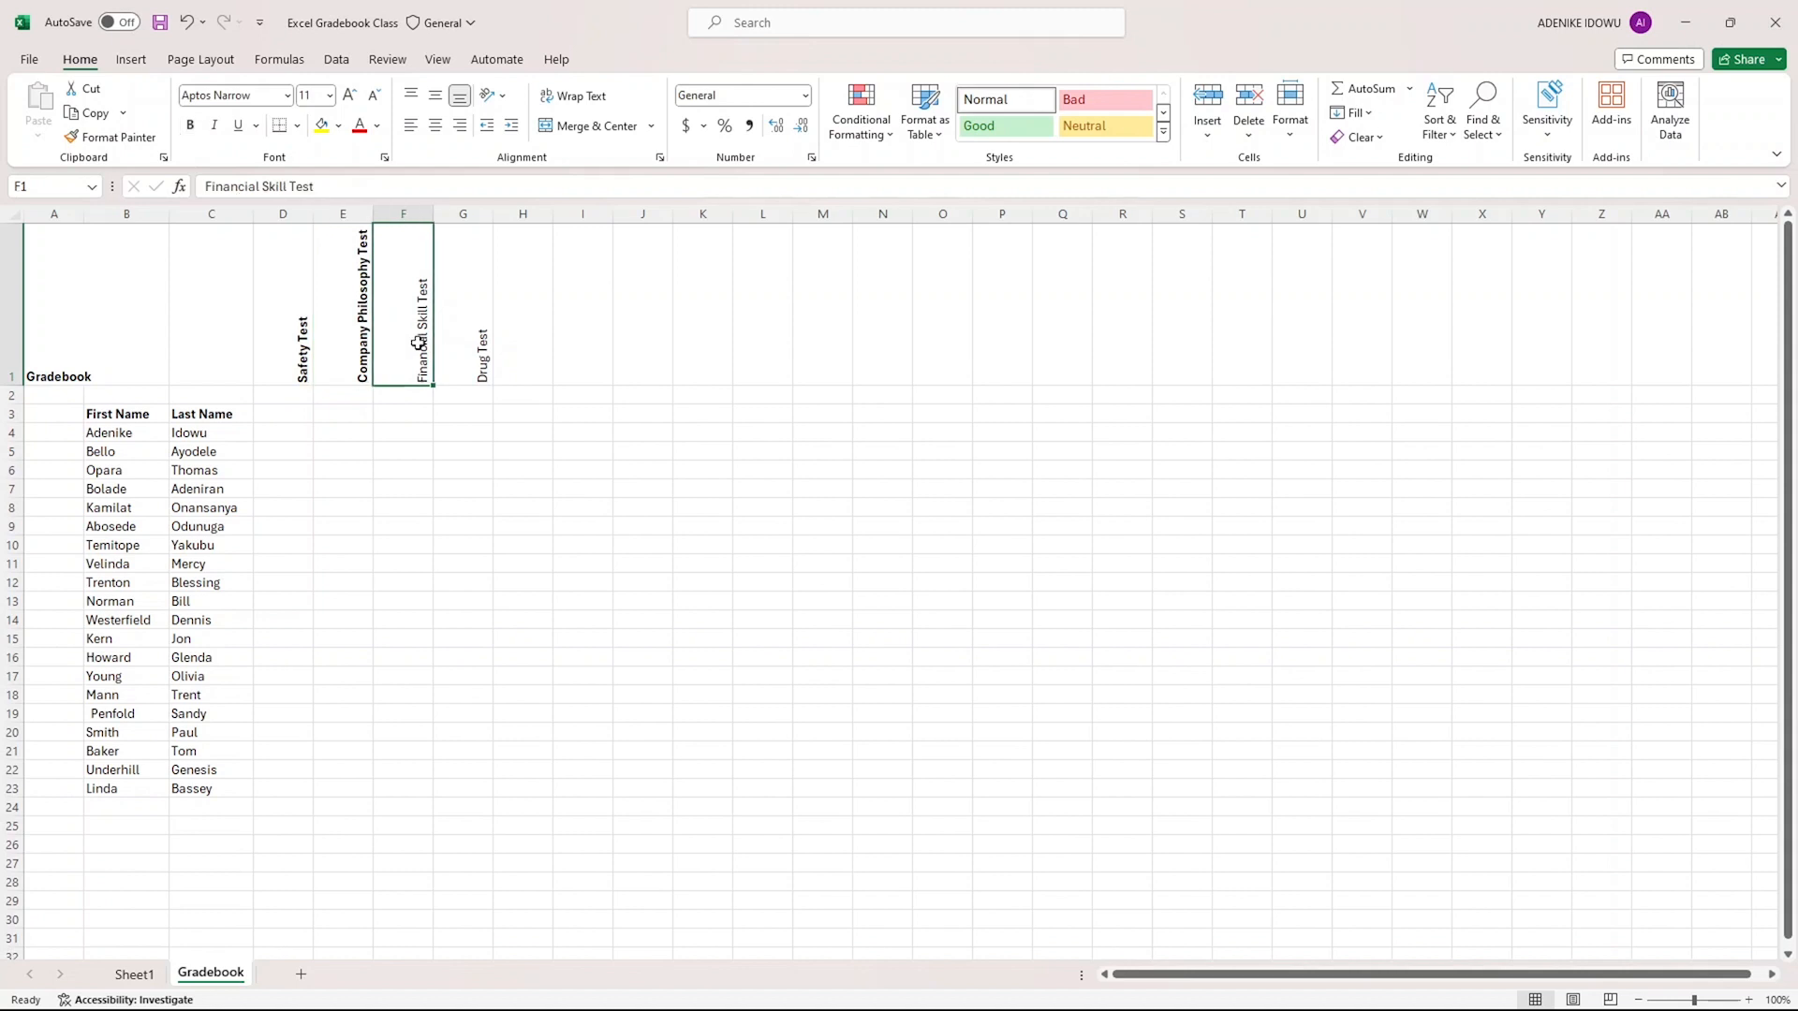
pyautogui.click(190, 125)
pyautogui.click(477, 339)
pyautogui.rightClick(479, 335)
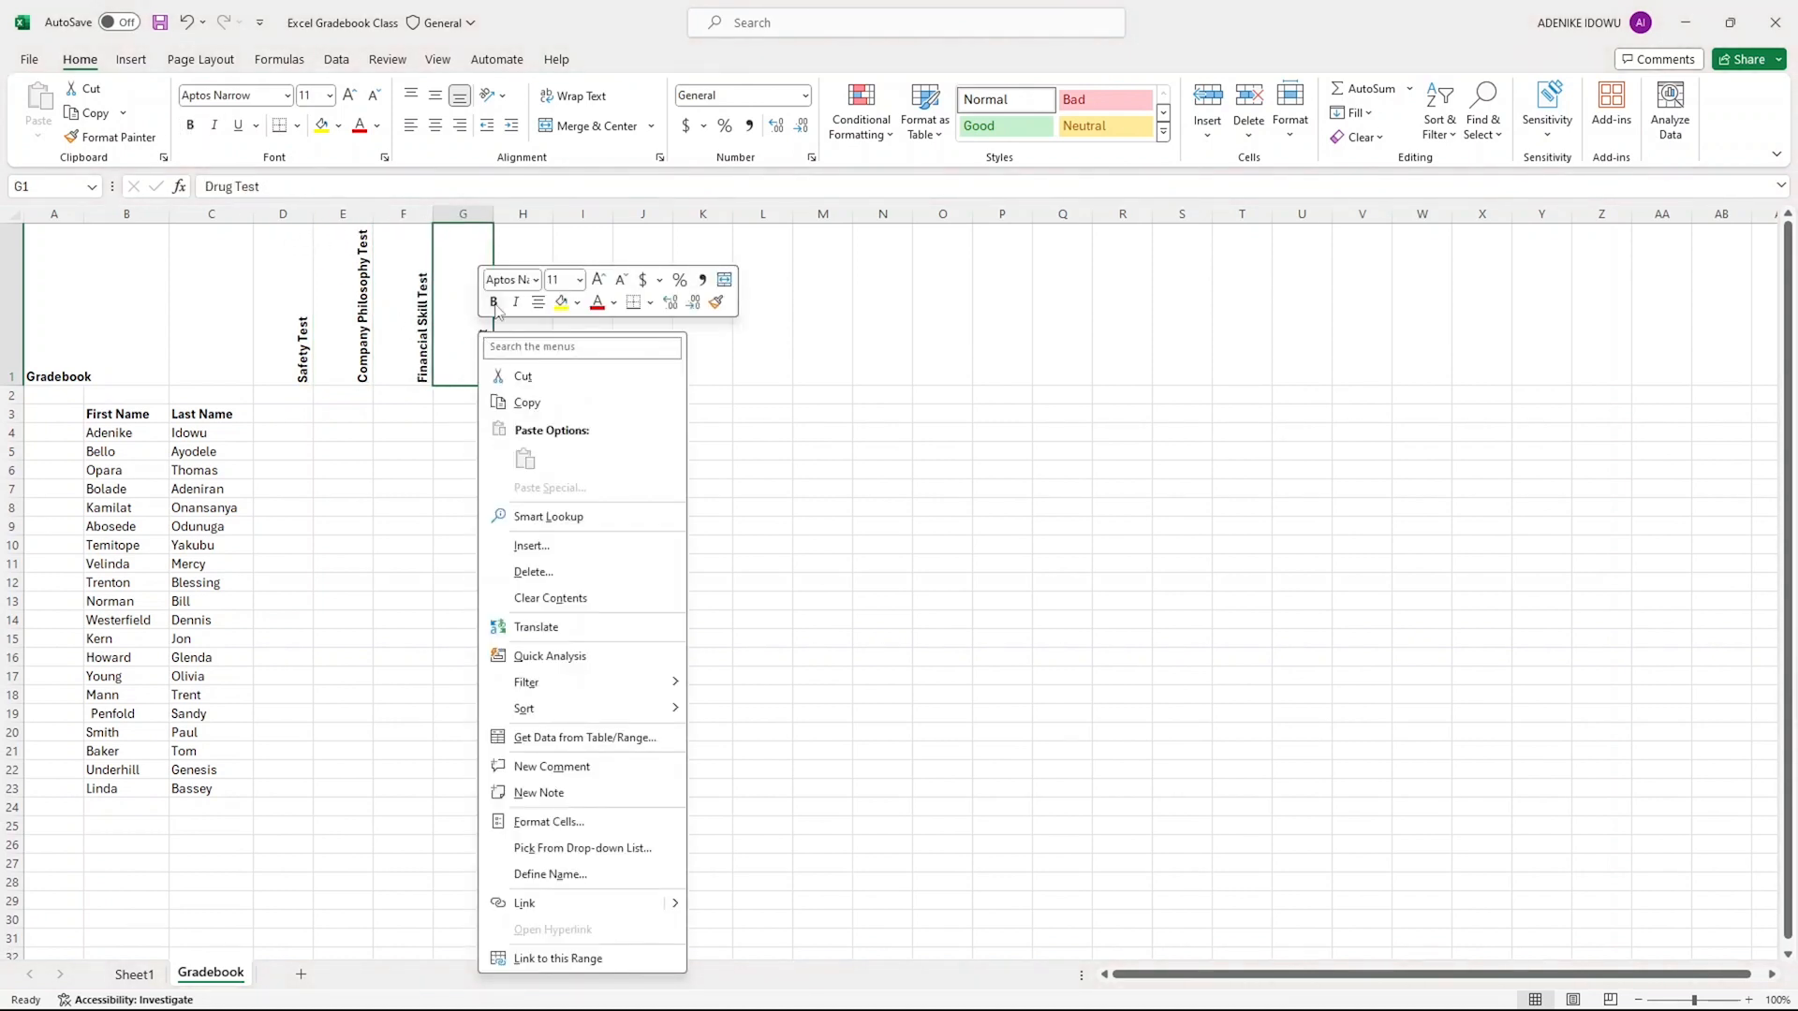
pyautogui.click(493, 304)
pyautogui.click(517, 273)
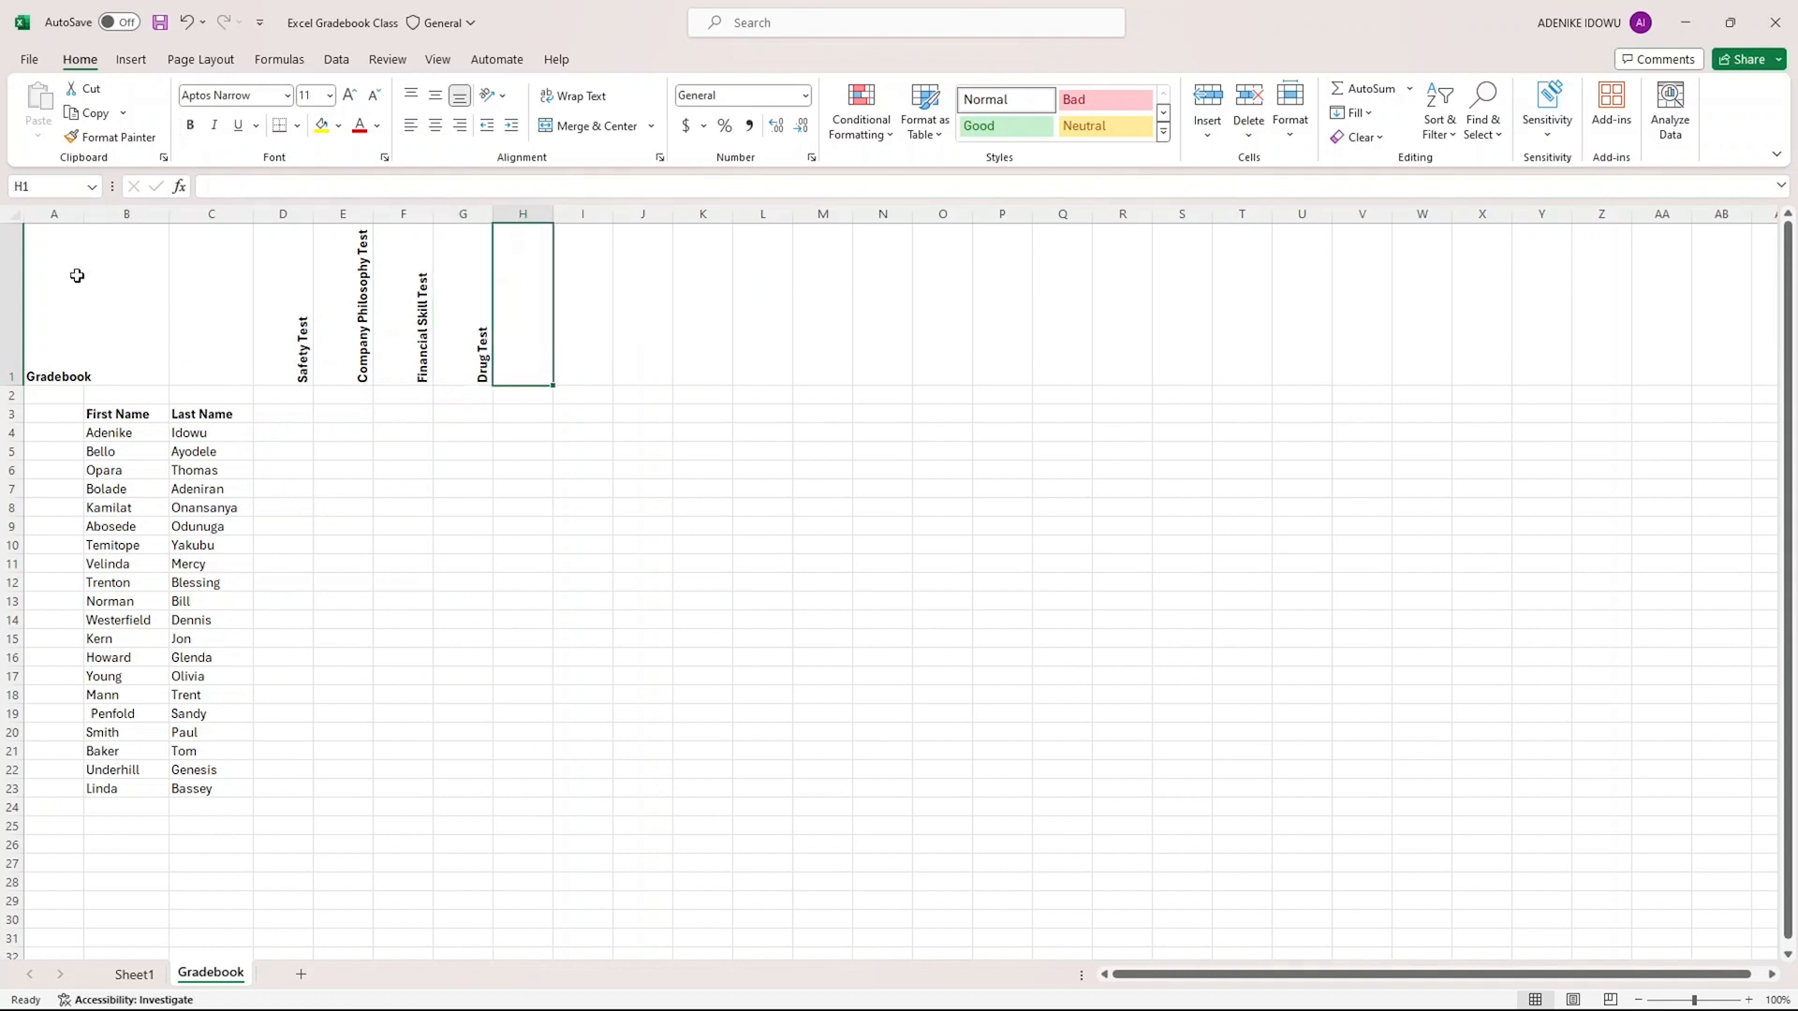
# Step: Enter the label Points Possible in cell C2, above the Last Name header
pyautogui.click(225, 395)
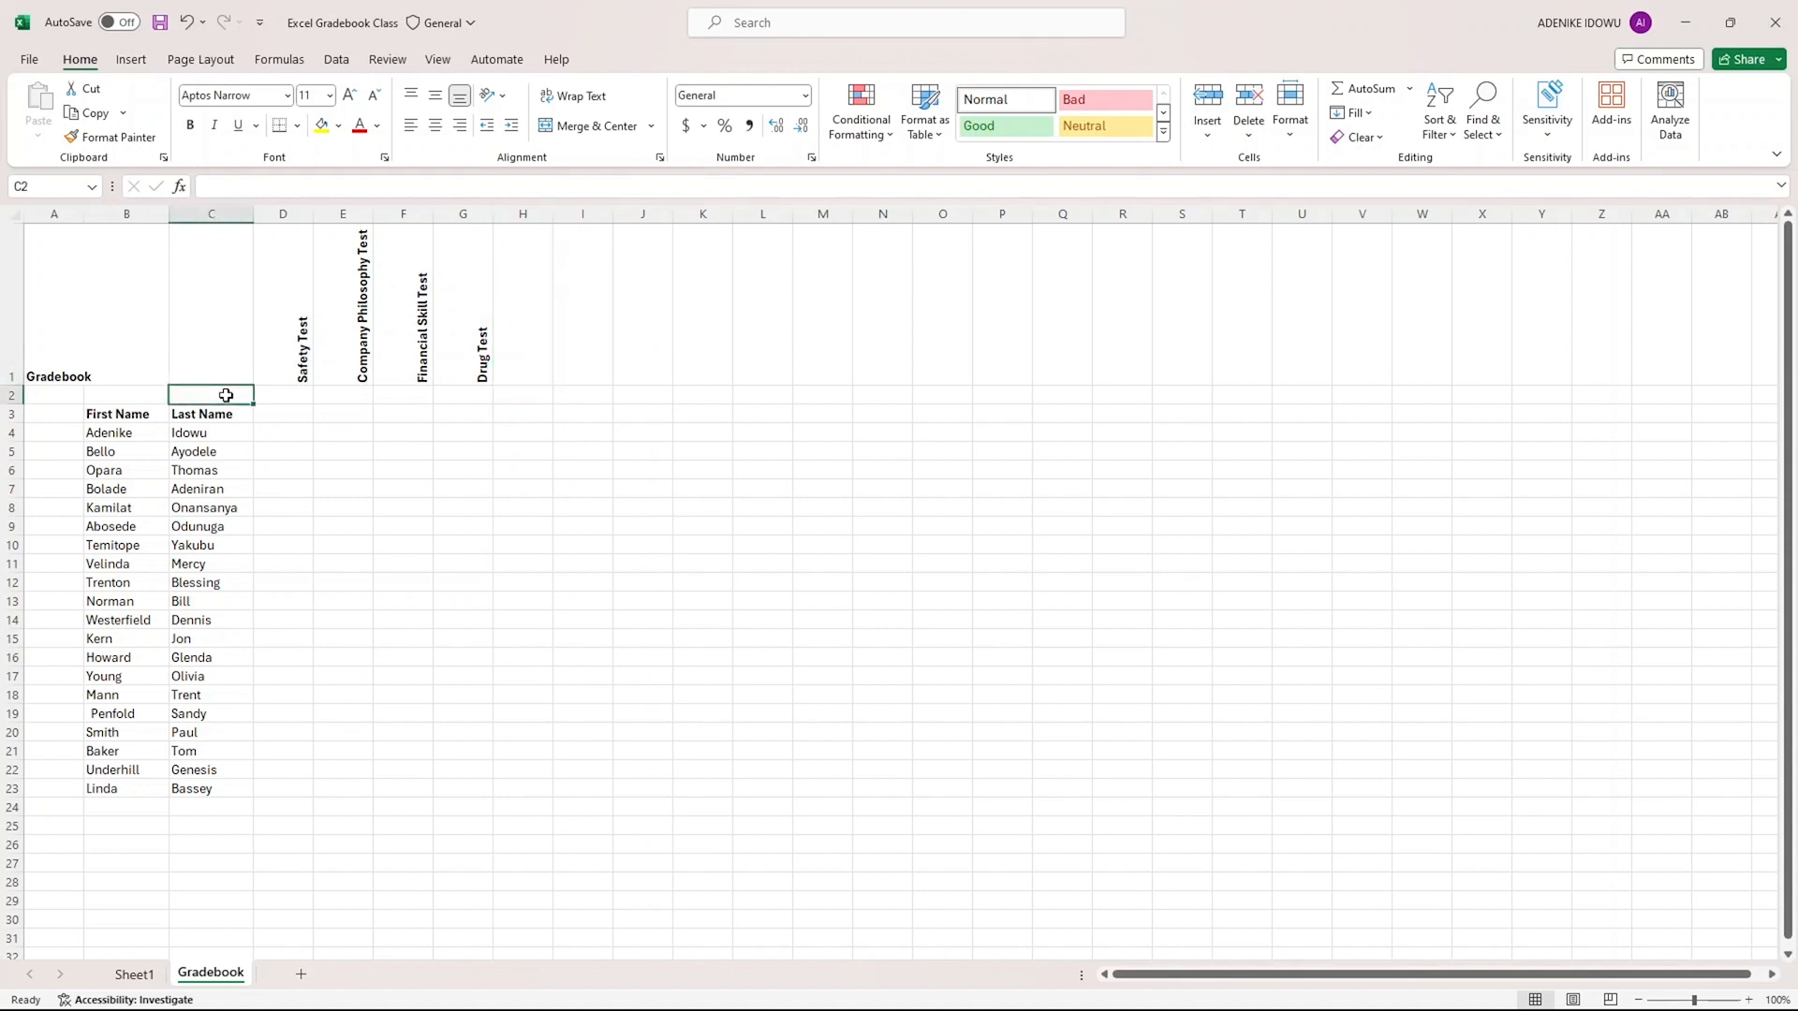
pyautogui.write('Points')
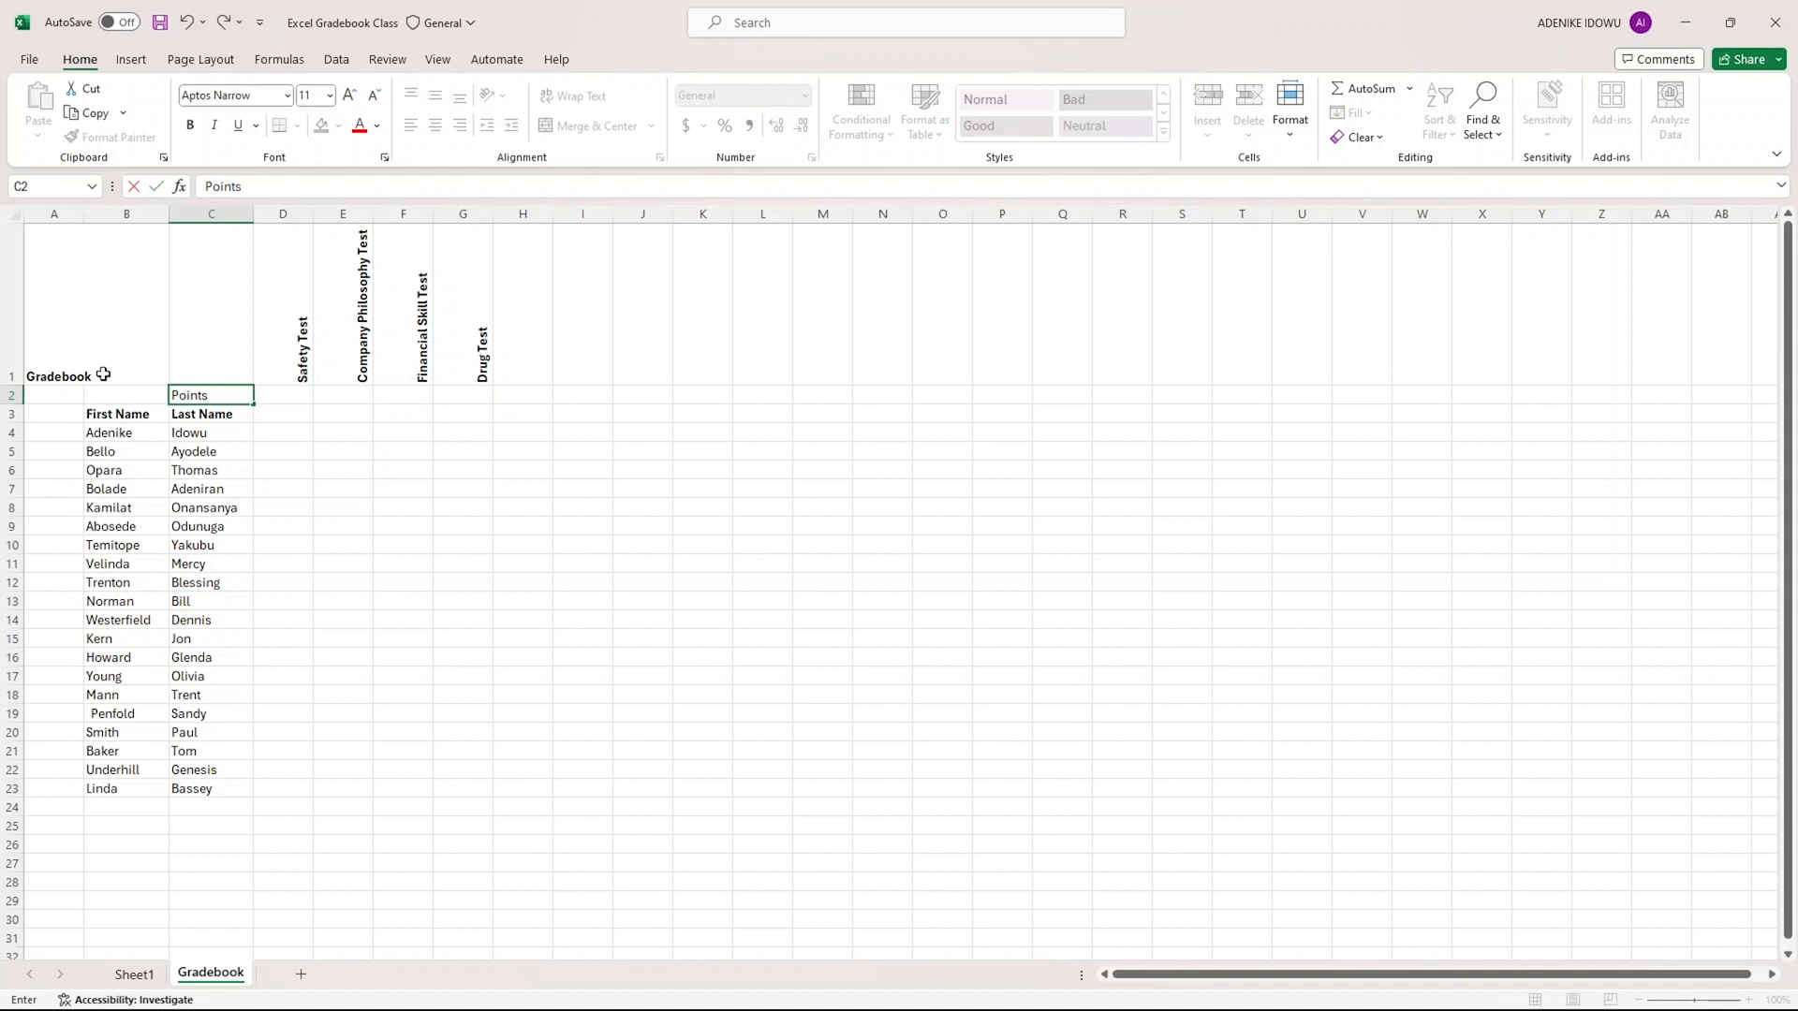
pyautogui.write(' O')
pyautogui.press('BackSpace')
pyautogui.press('Return')
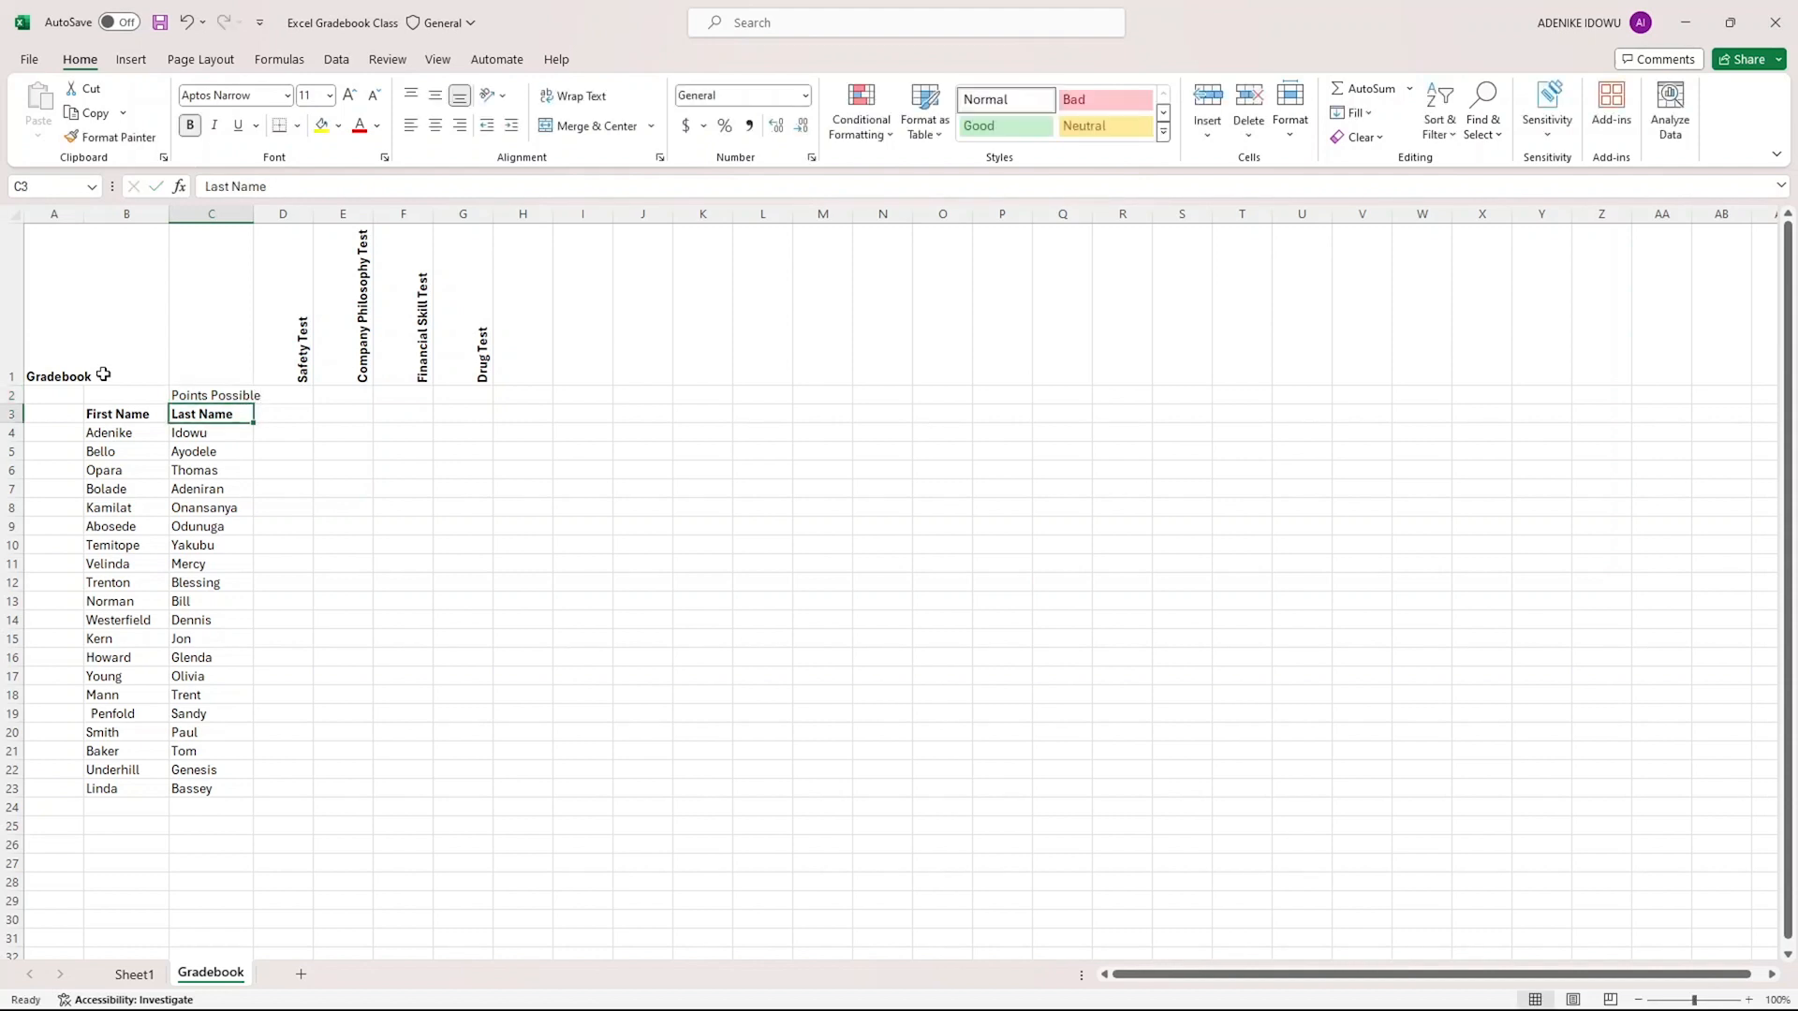
# Step: Make the Points Possible label in C2 bold and autofit column C to its contents
pyautogui.click(217, 395)
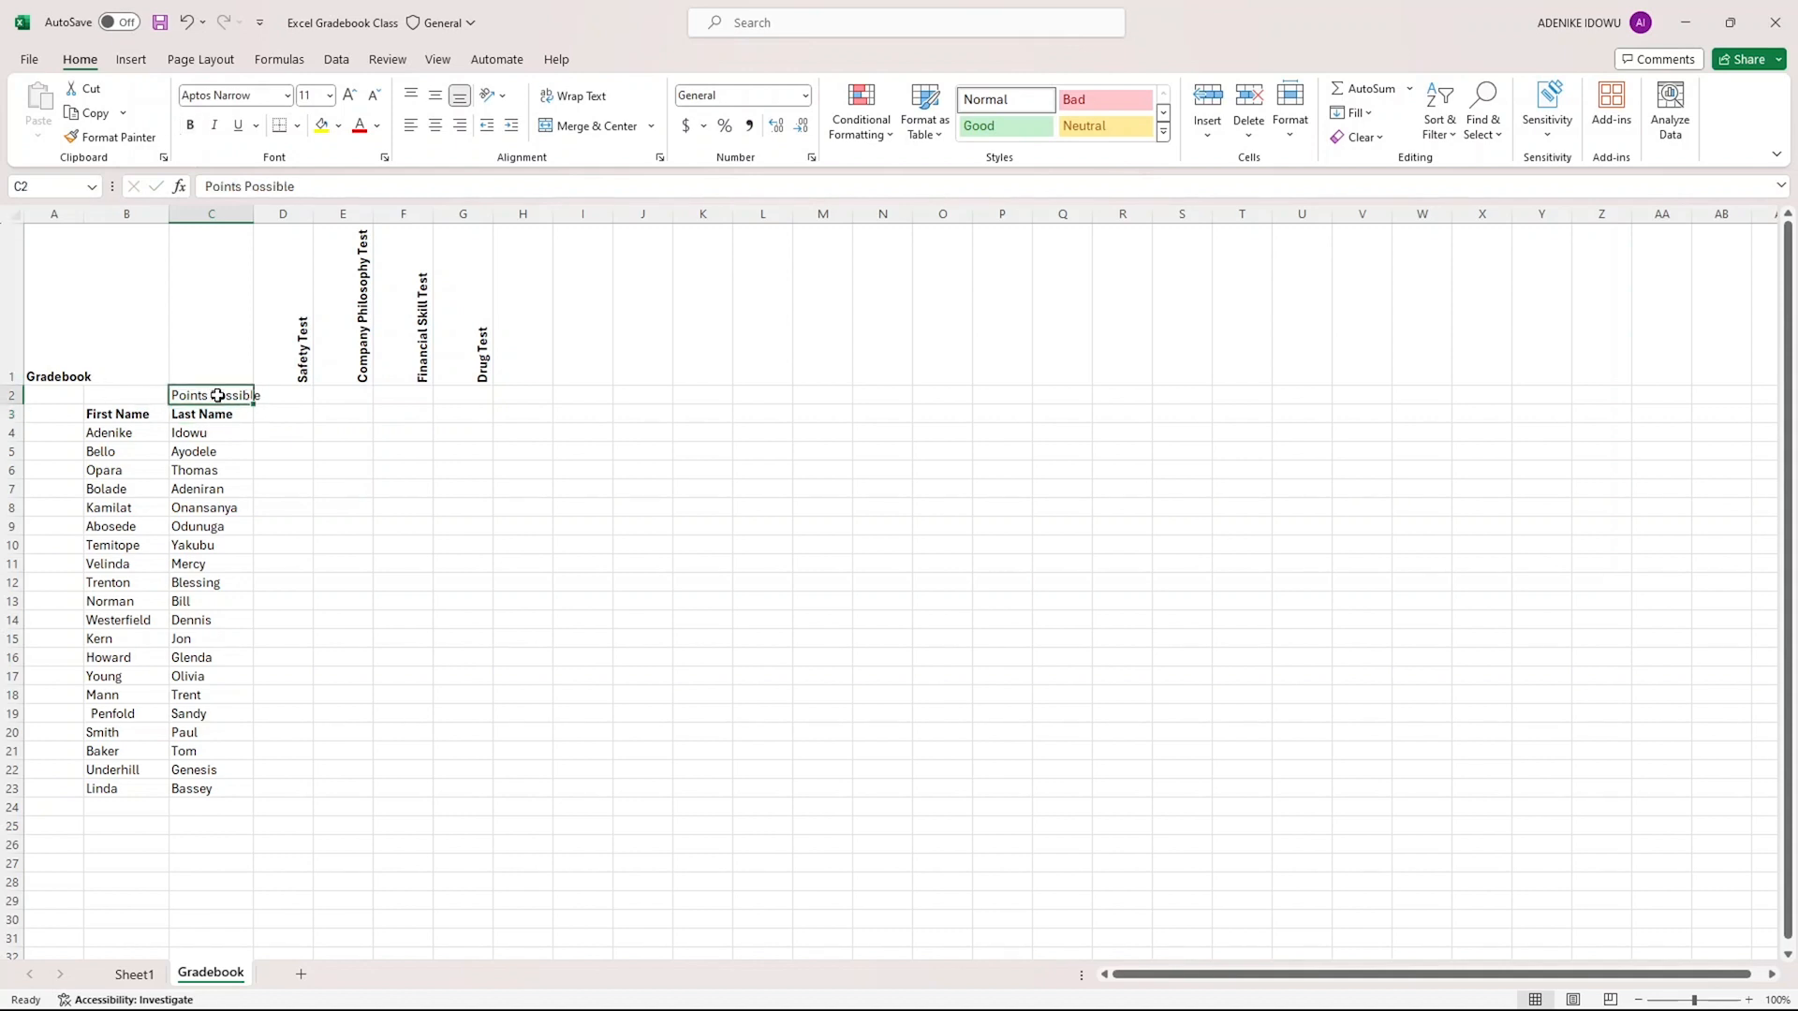
pyautogui.click(191, 126)
pyautogui.click(294, 398)
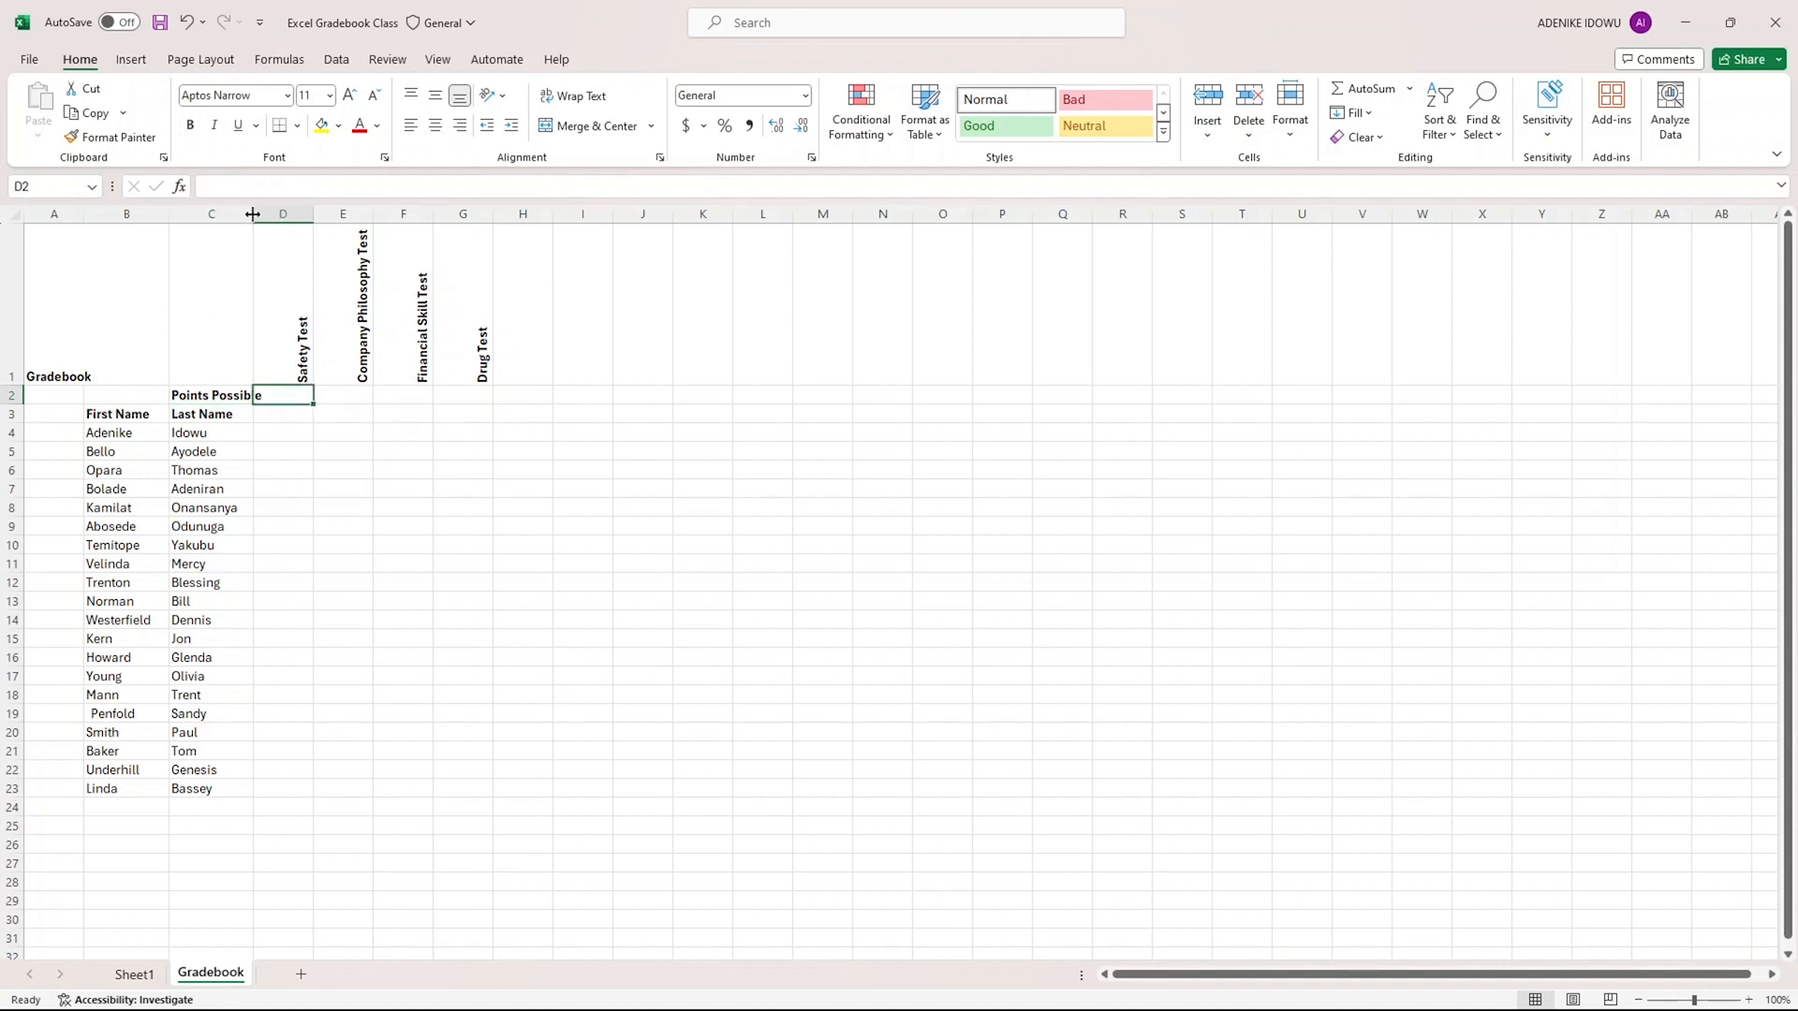
pyautogui.doubleClick(253, 214)
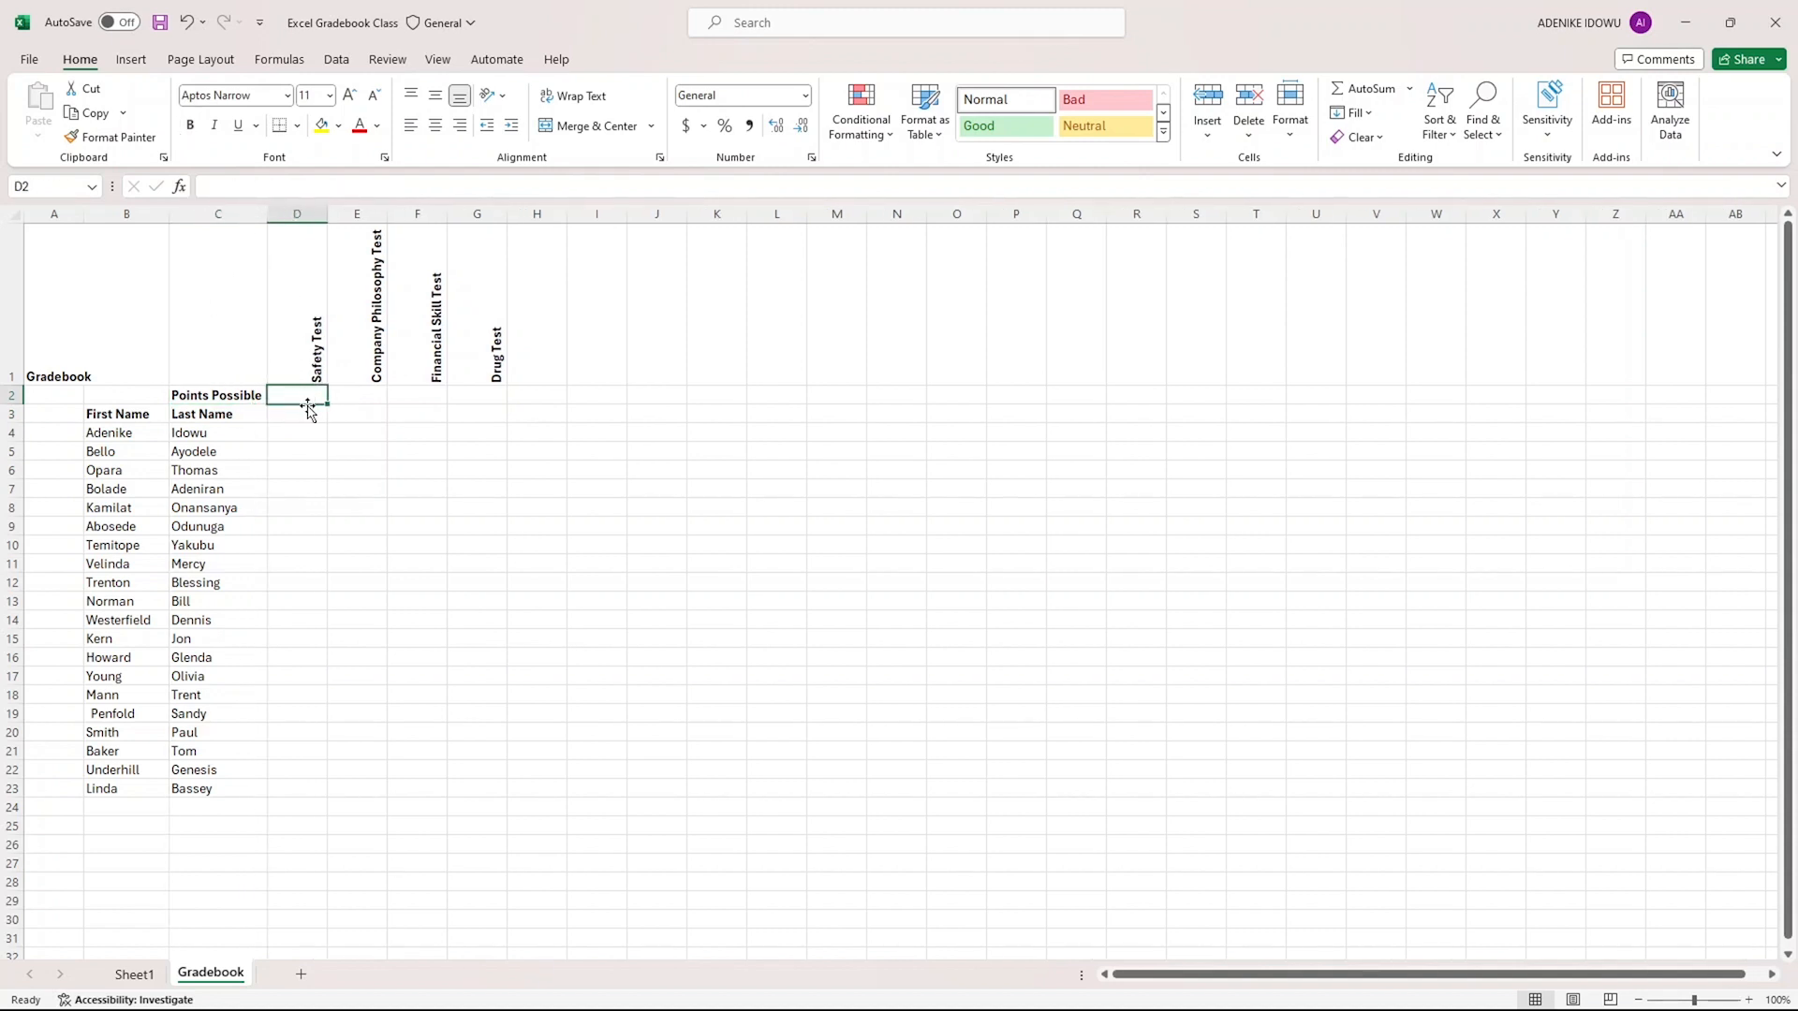
# Step: Enter the points possible 10, 20, 100 and 1 for the four tests in cells D2 to G2
pyautogui.write('10')
pyautogui.click(372, 390)
pyautogui.write('20')
pyautogui.press('Tab')
pyautogui.write('10')
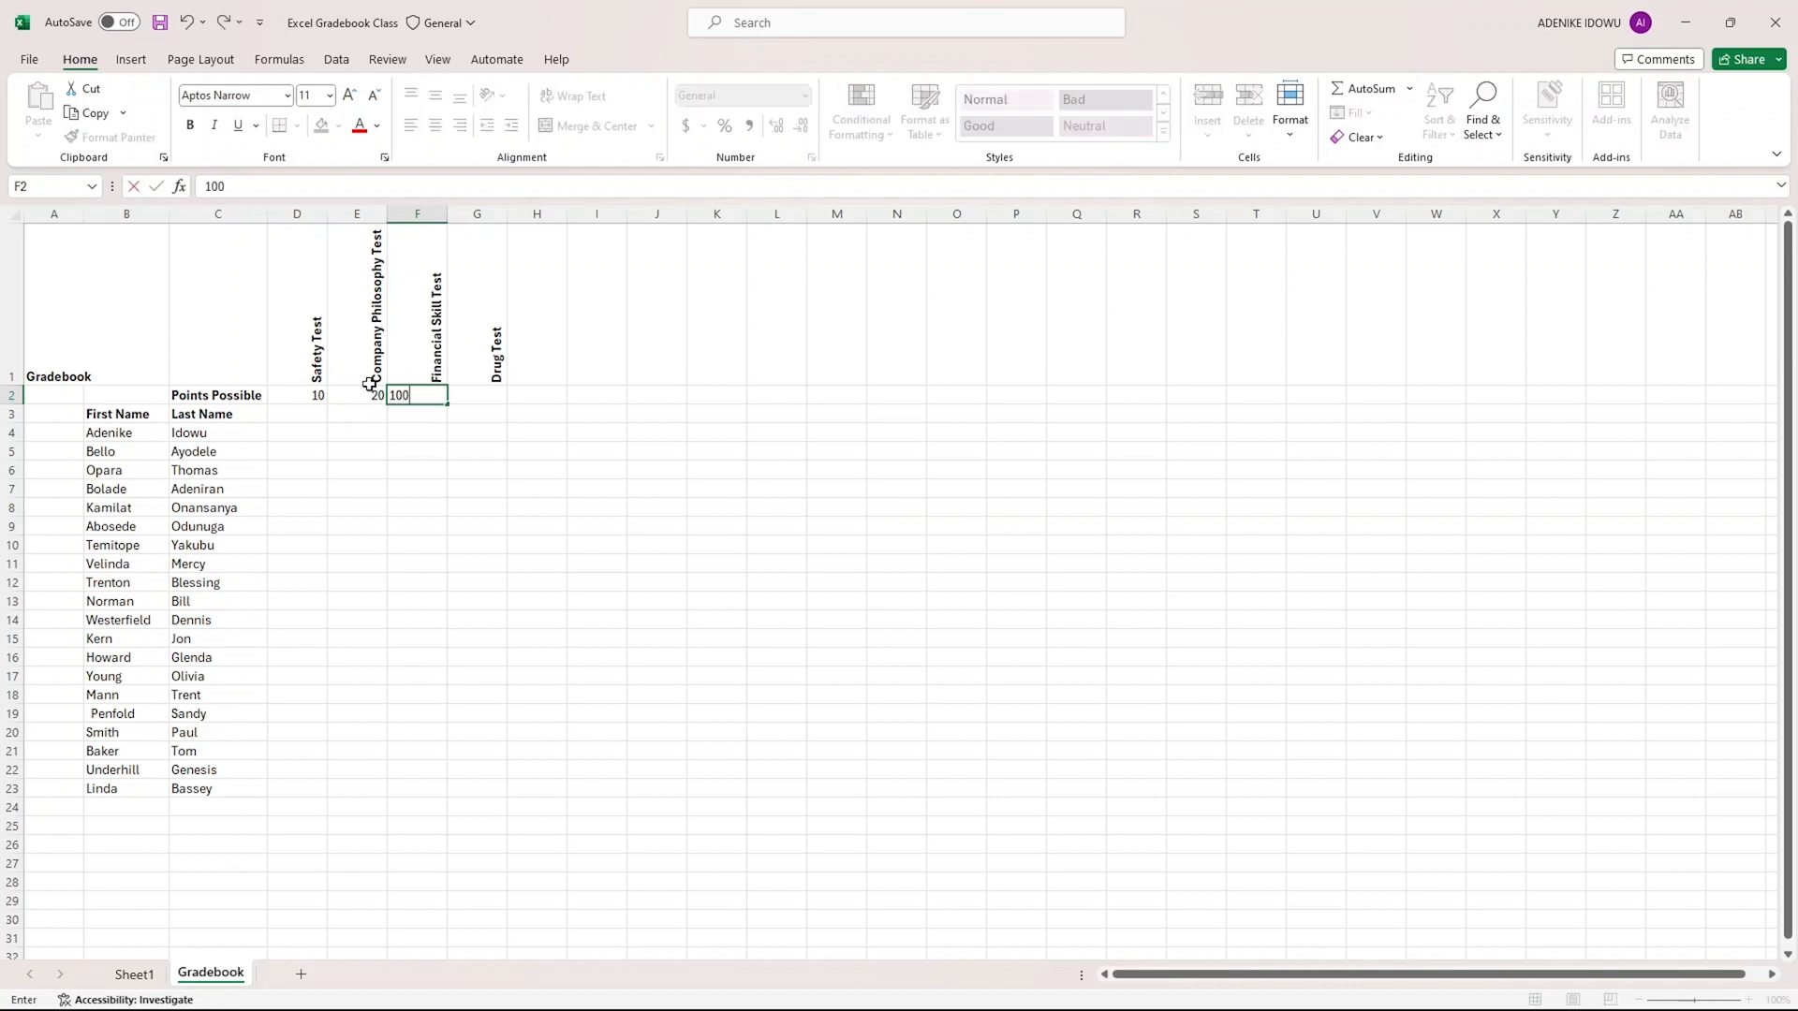
pyautogui.press('Tab')
pyautogui.write('1')
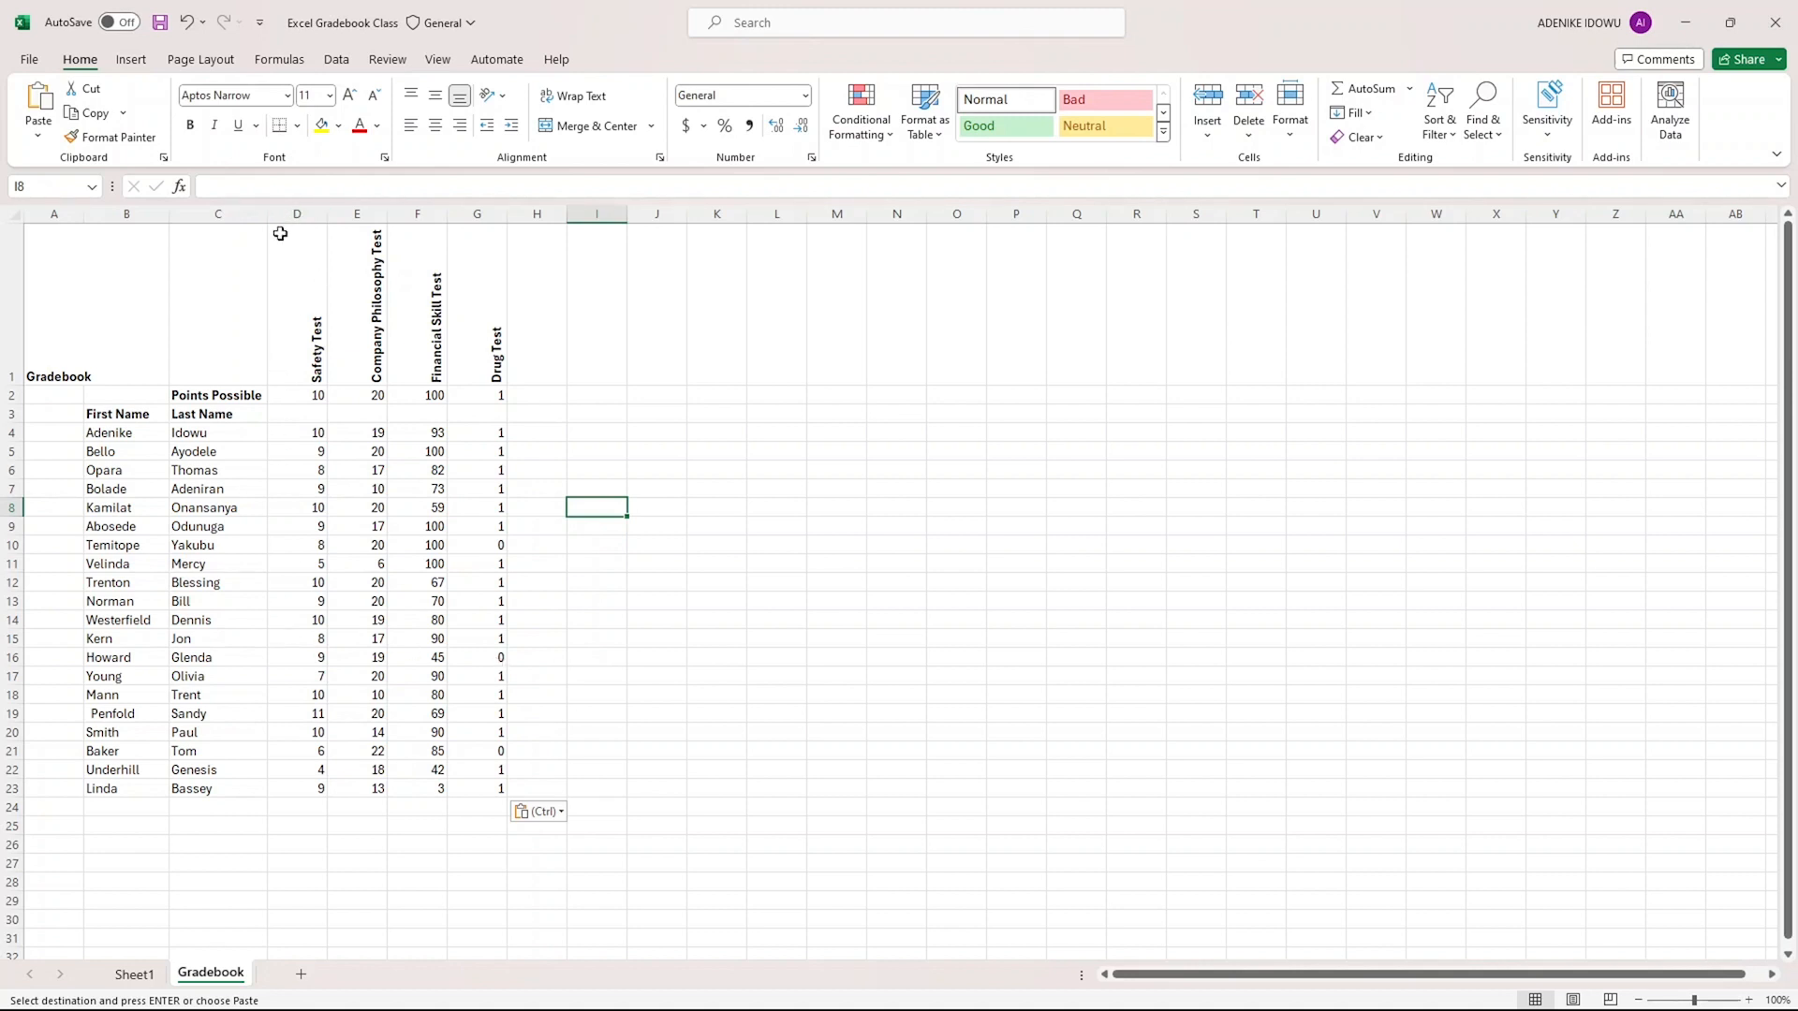
# Step: Copy the four test headers from D1:G1 and paste them with their formatting into I1:L1
pyautogui.moveTo(281, 241); pyautogui.dragTo(456, 294)
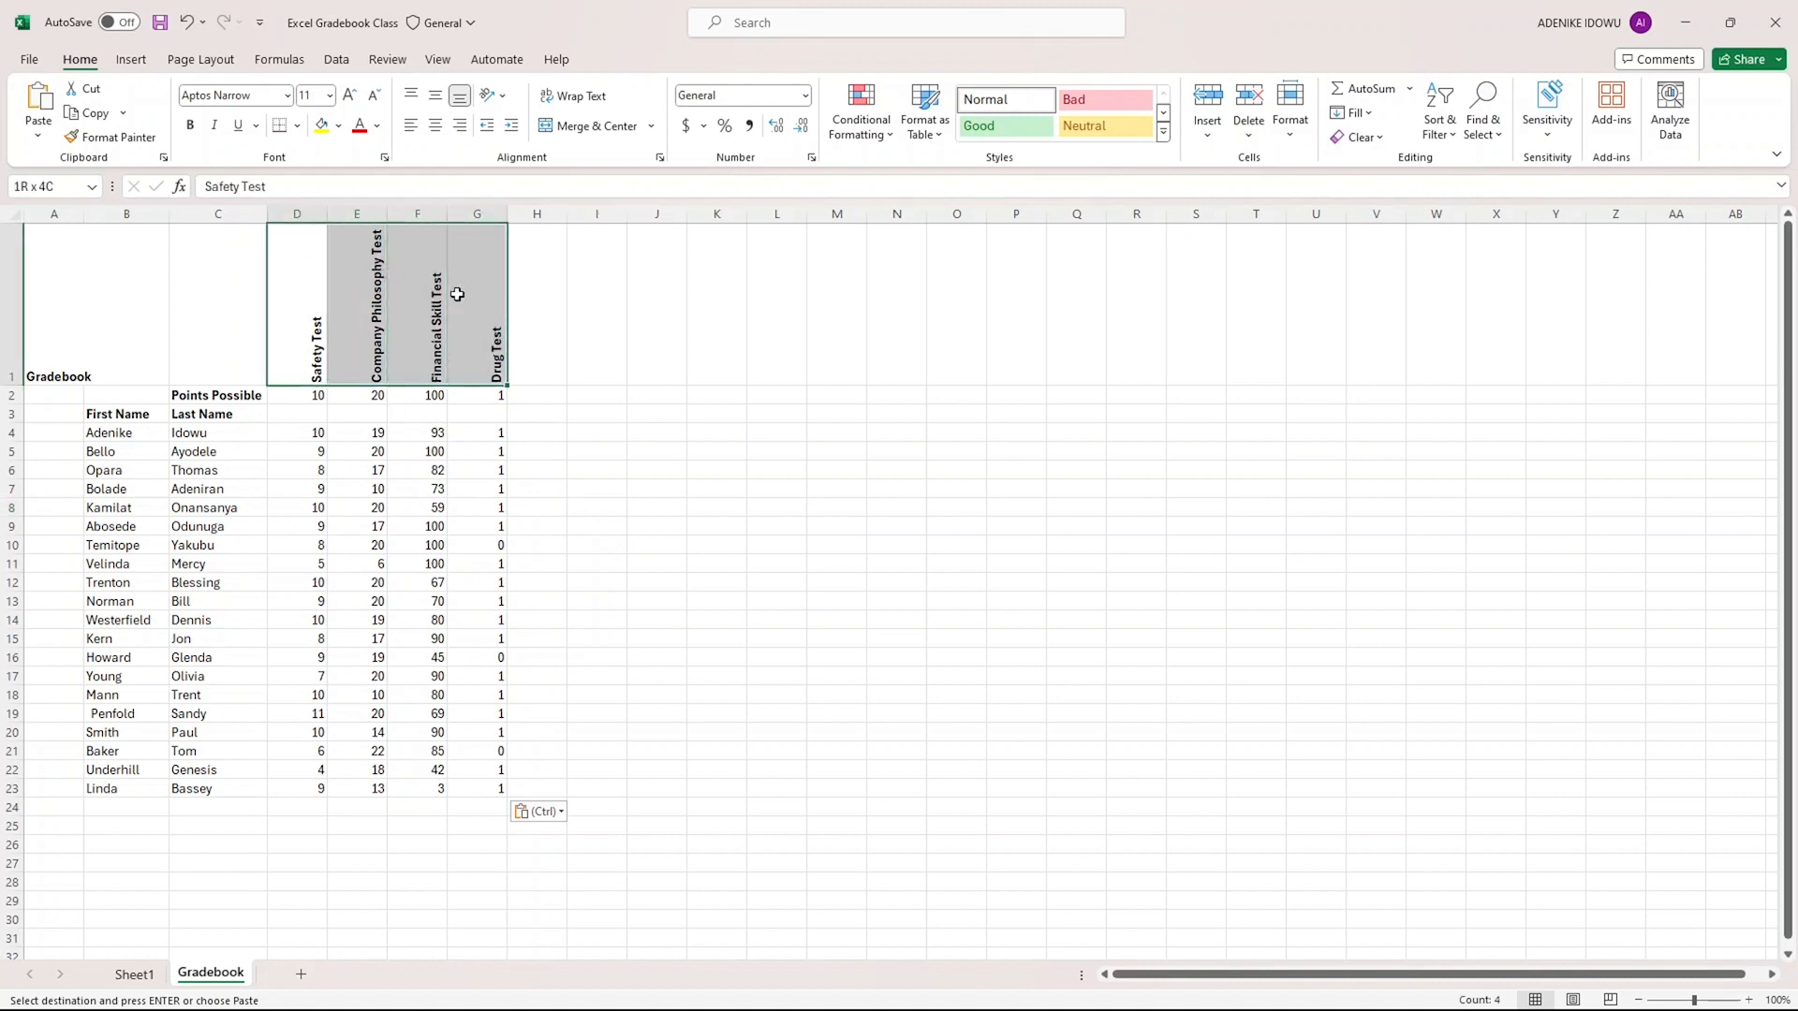
pyautogui.rightClick(463, 296)
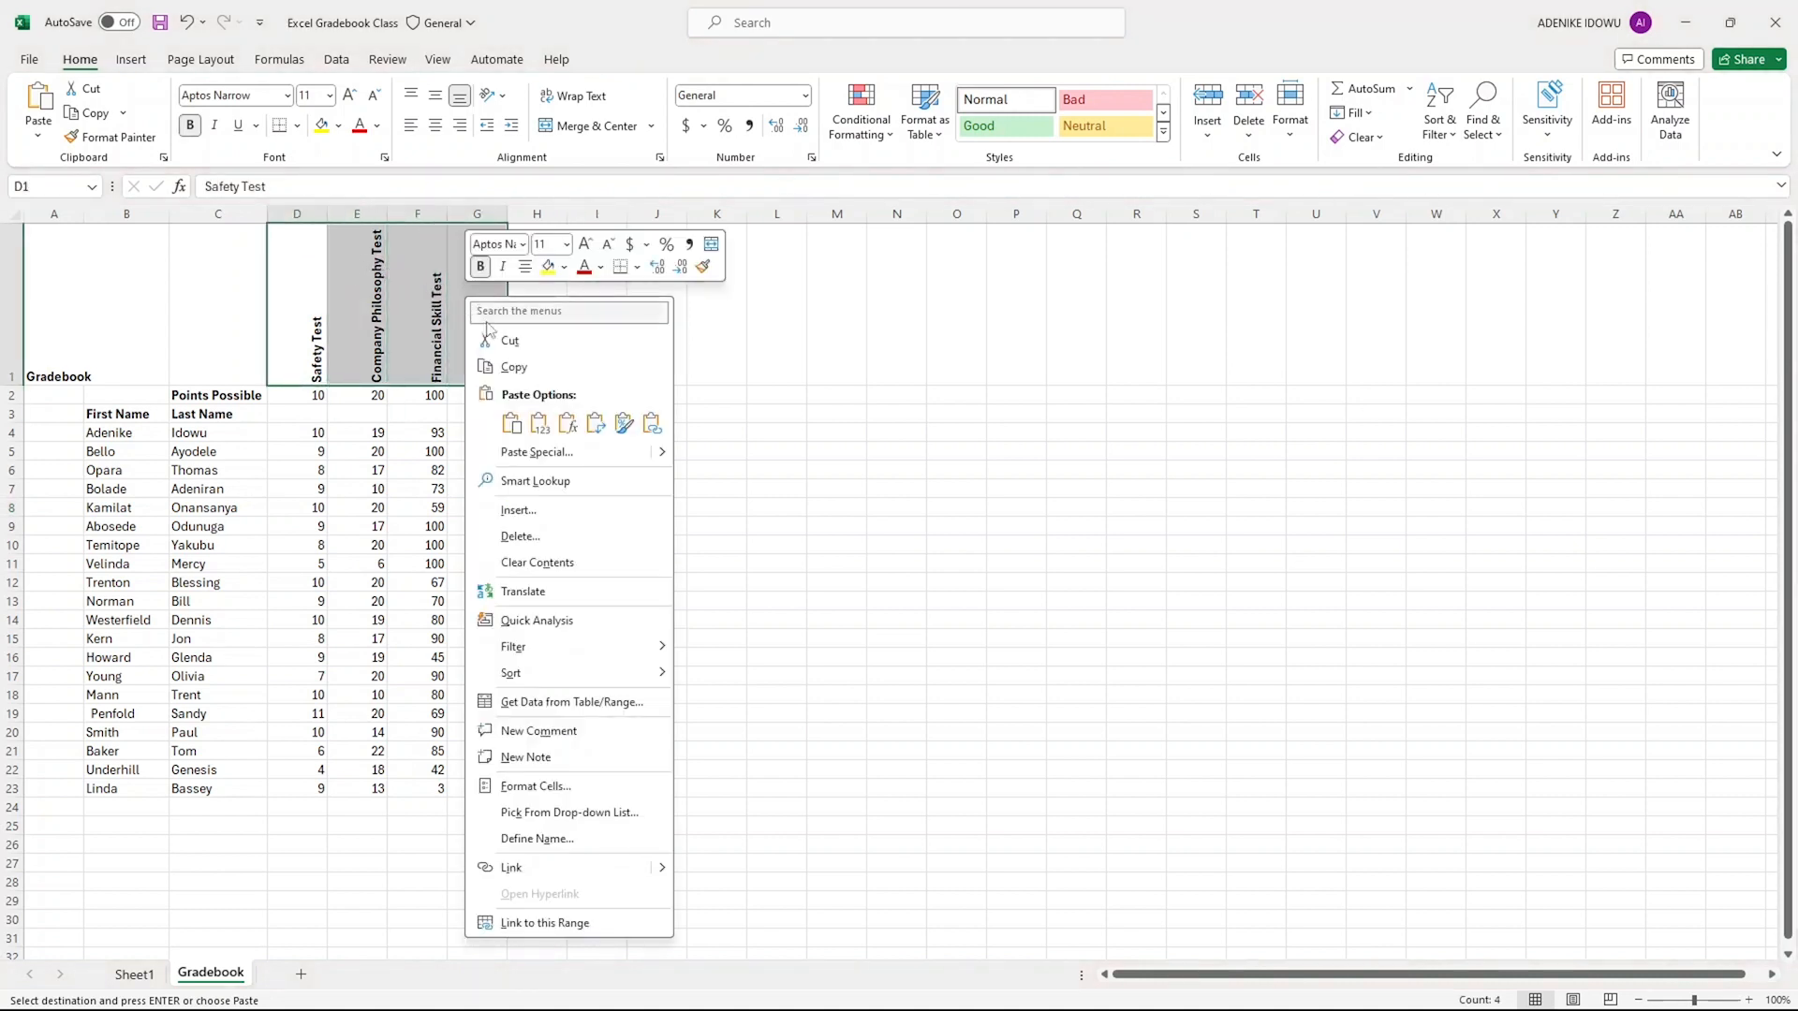
pyautogui.click(516, 367)
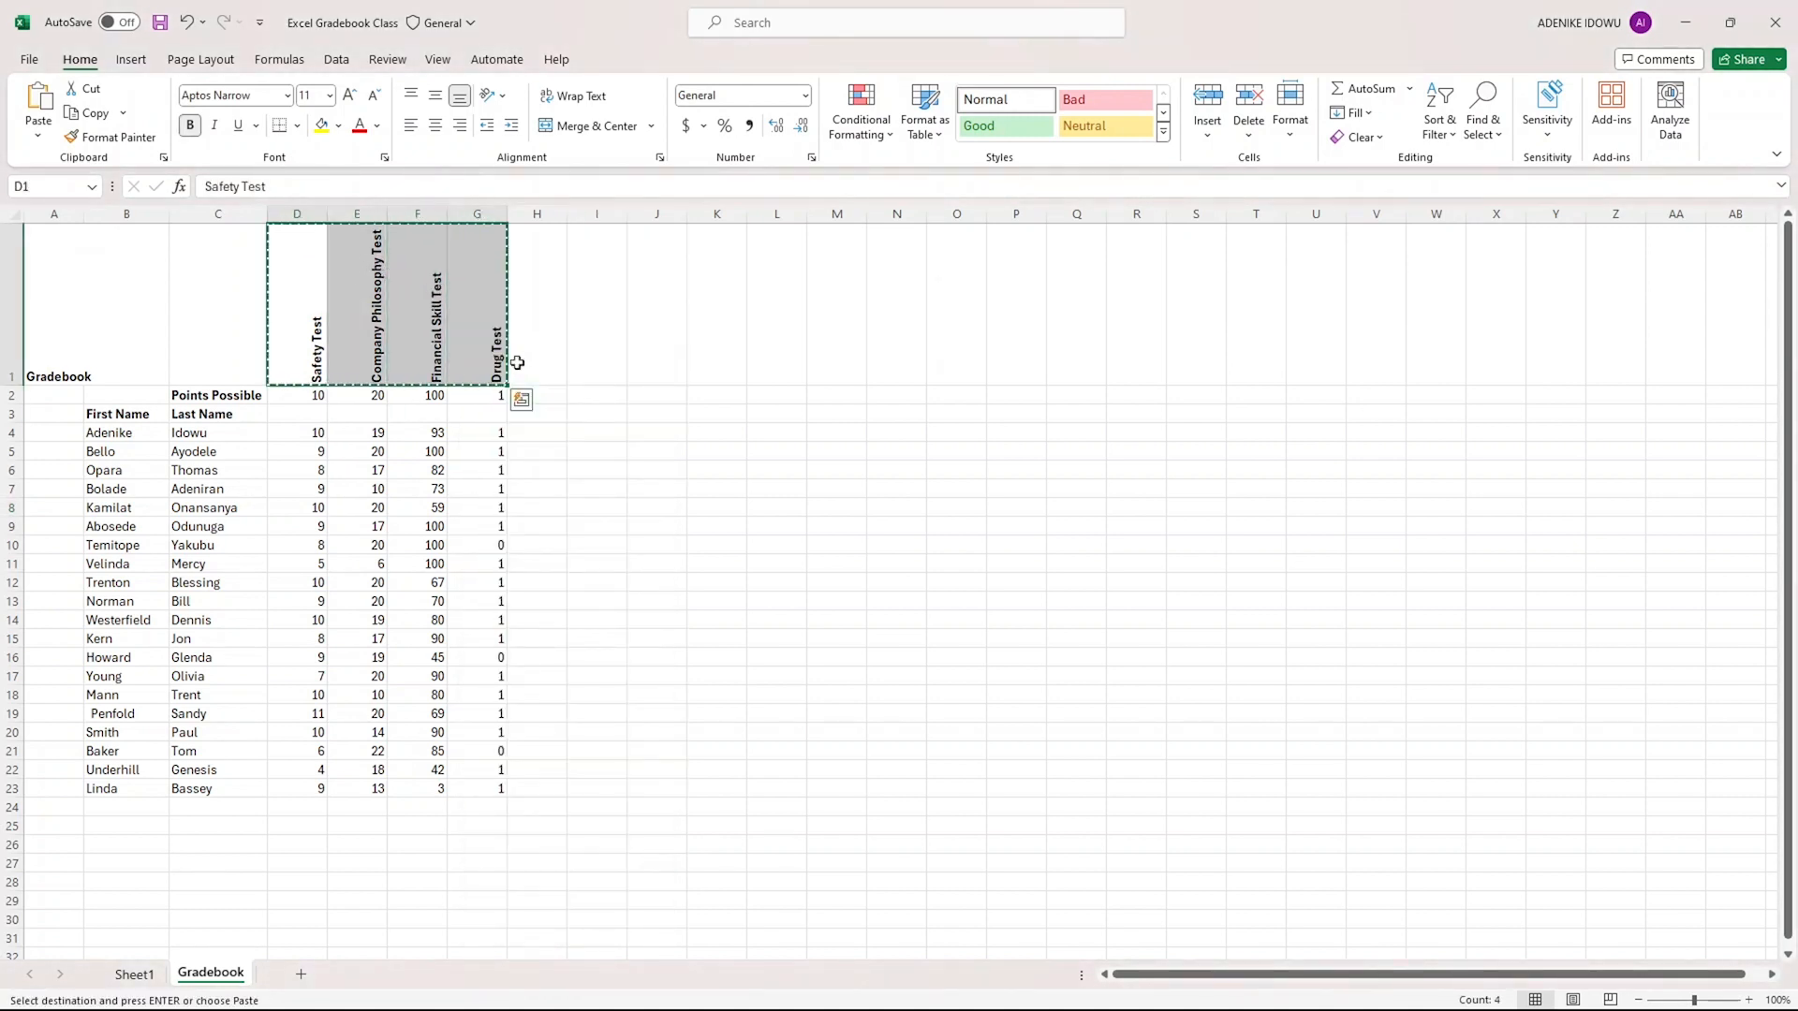
pyautogui.click(611, 329)
pyautogui.rightClick(613, 326)
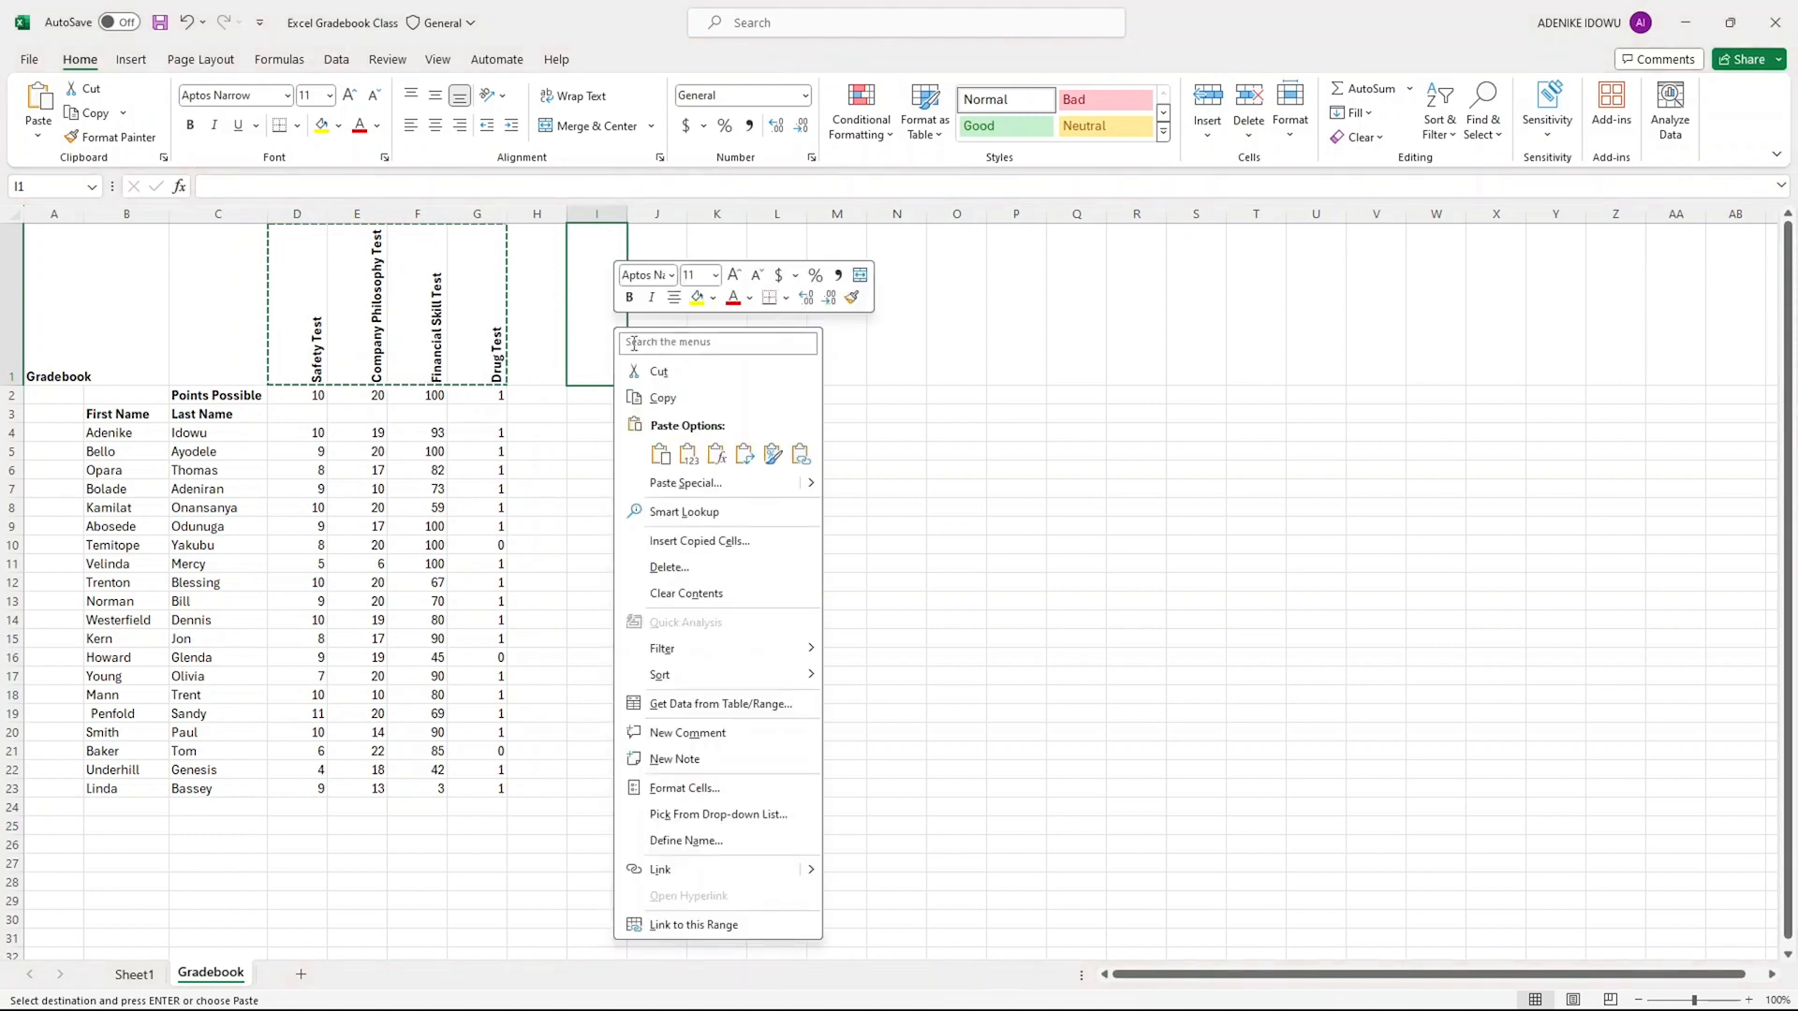
pyautogui.click(660, 456)
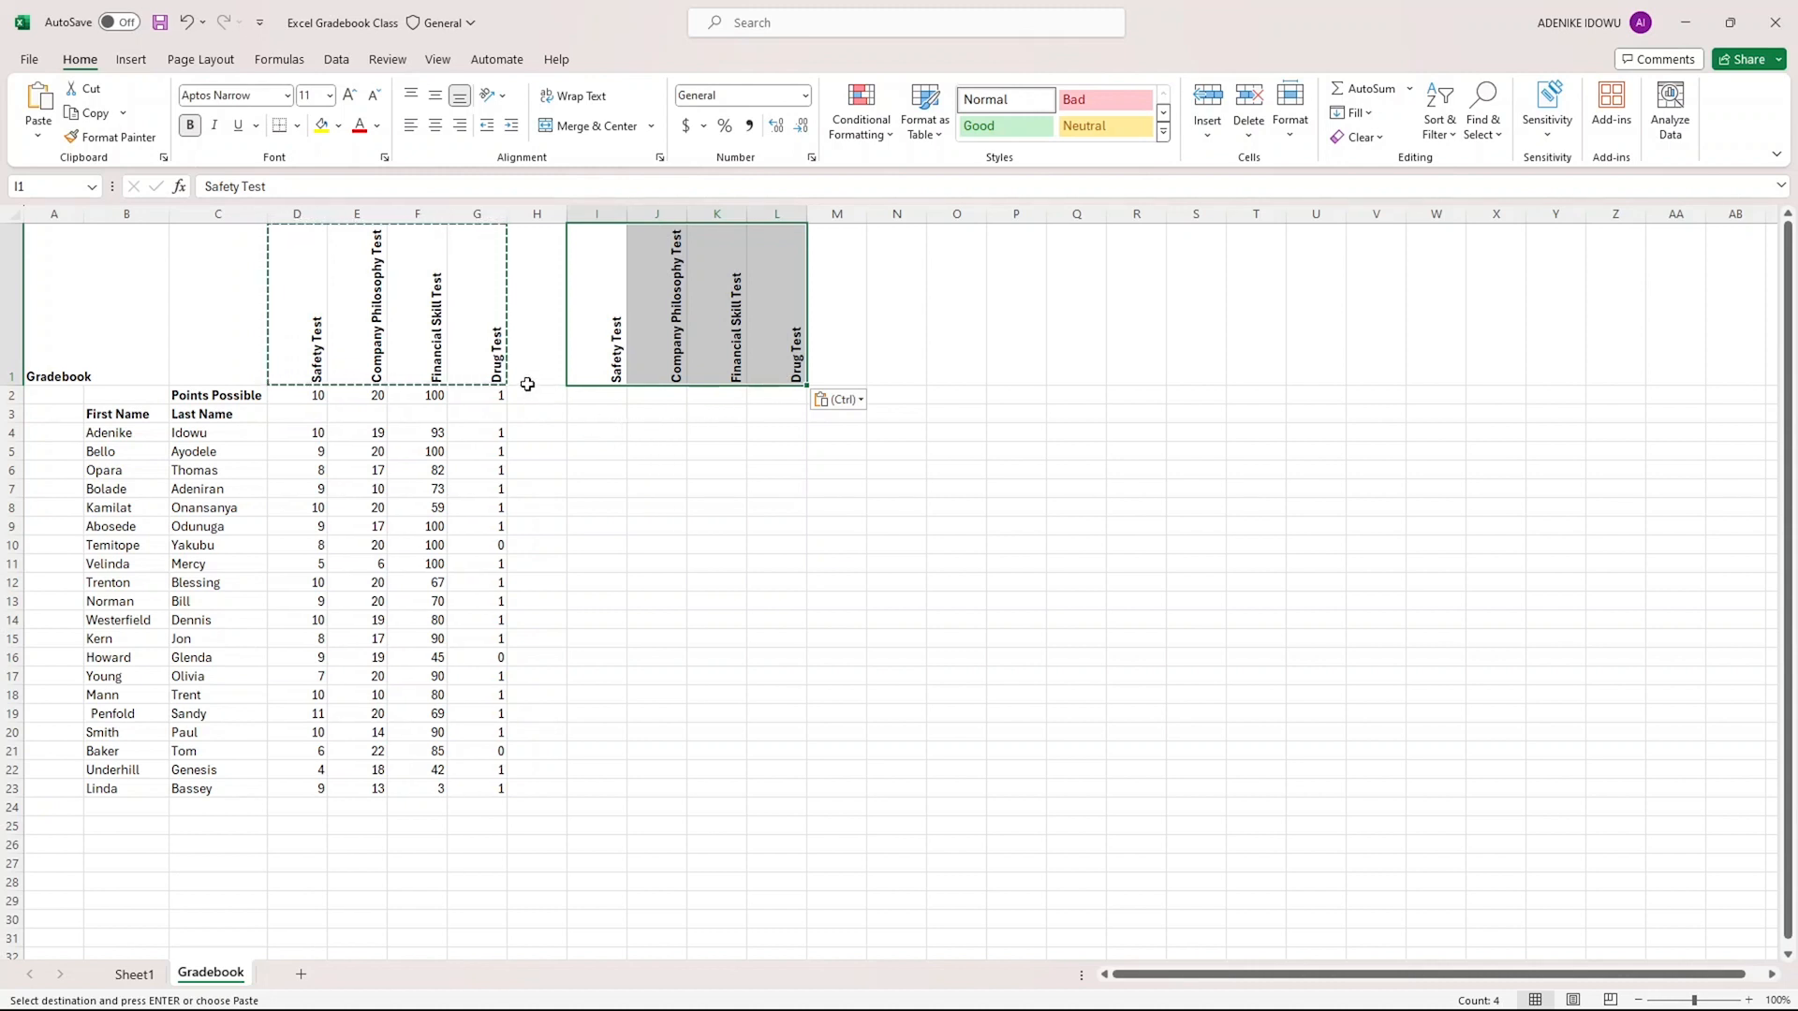
pyautogui.press('Escape')
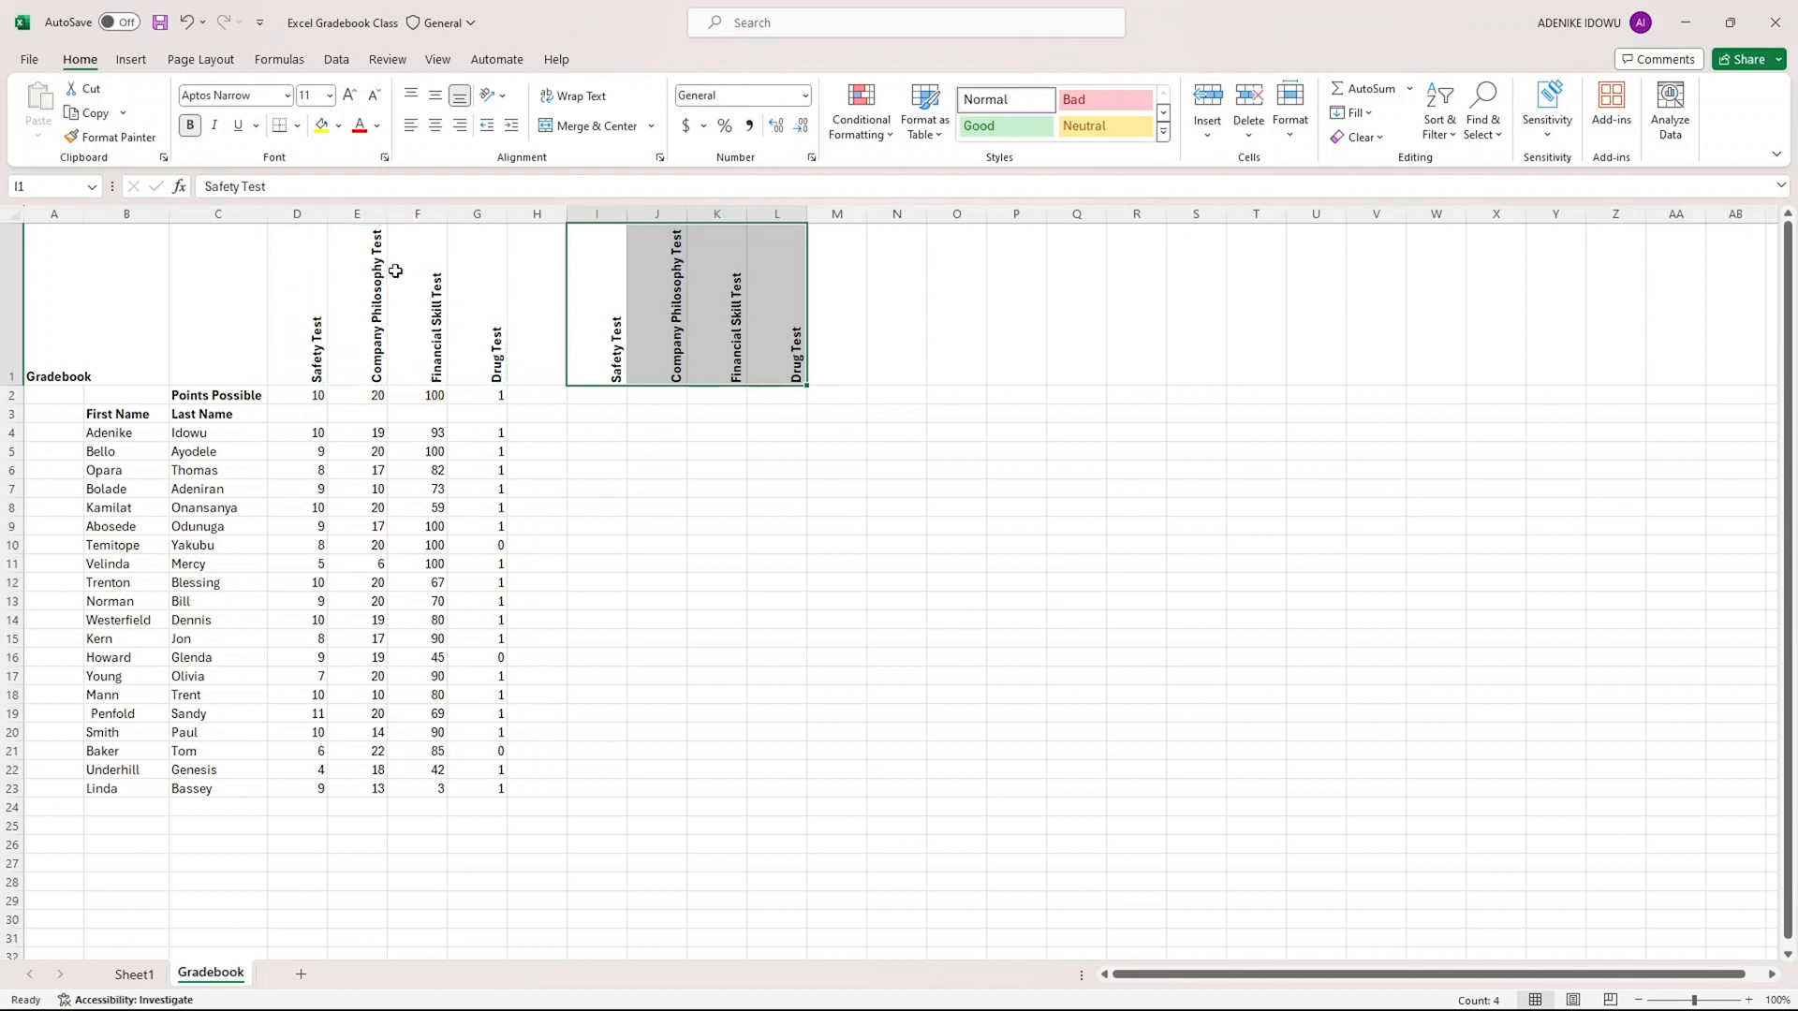
# Step: Enter the formula =D4/D2 in cell I4 to divide the first employee's Safety Test score by the points possible
pyautogui.click(594, 401)
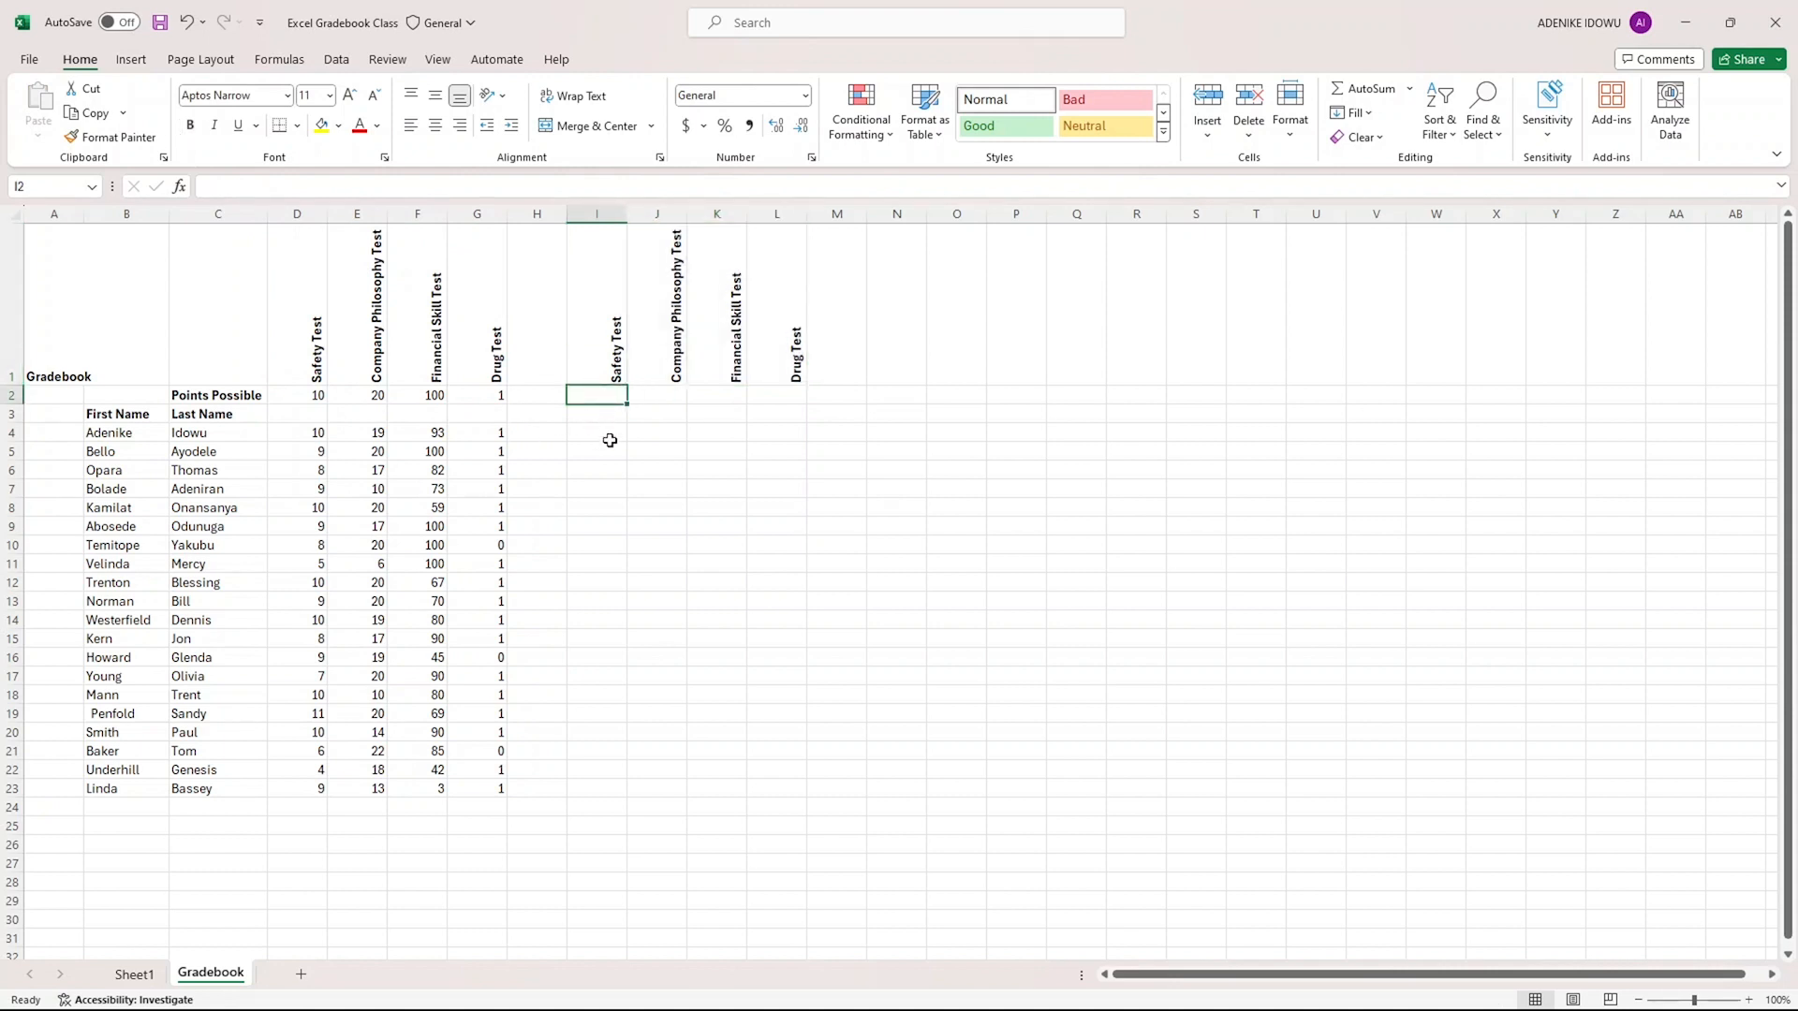
pyautogui.click(610, 434)
pyautogui.write('=')
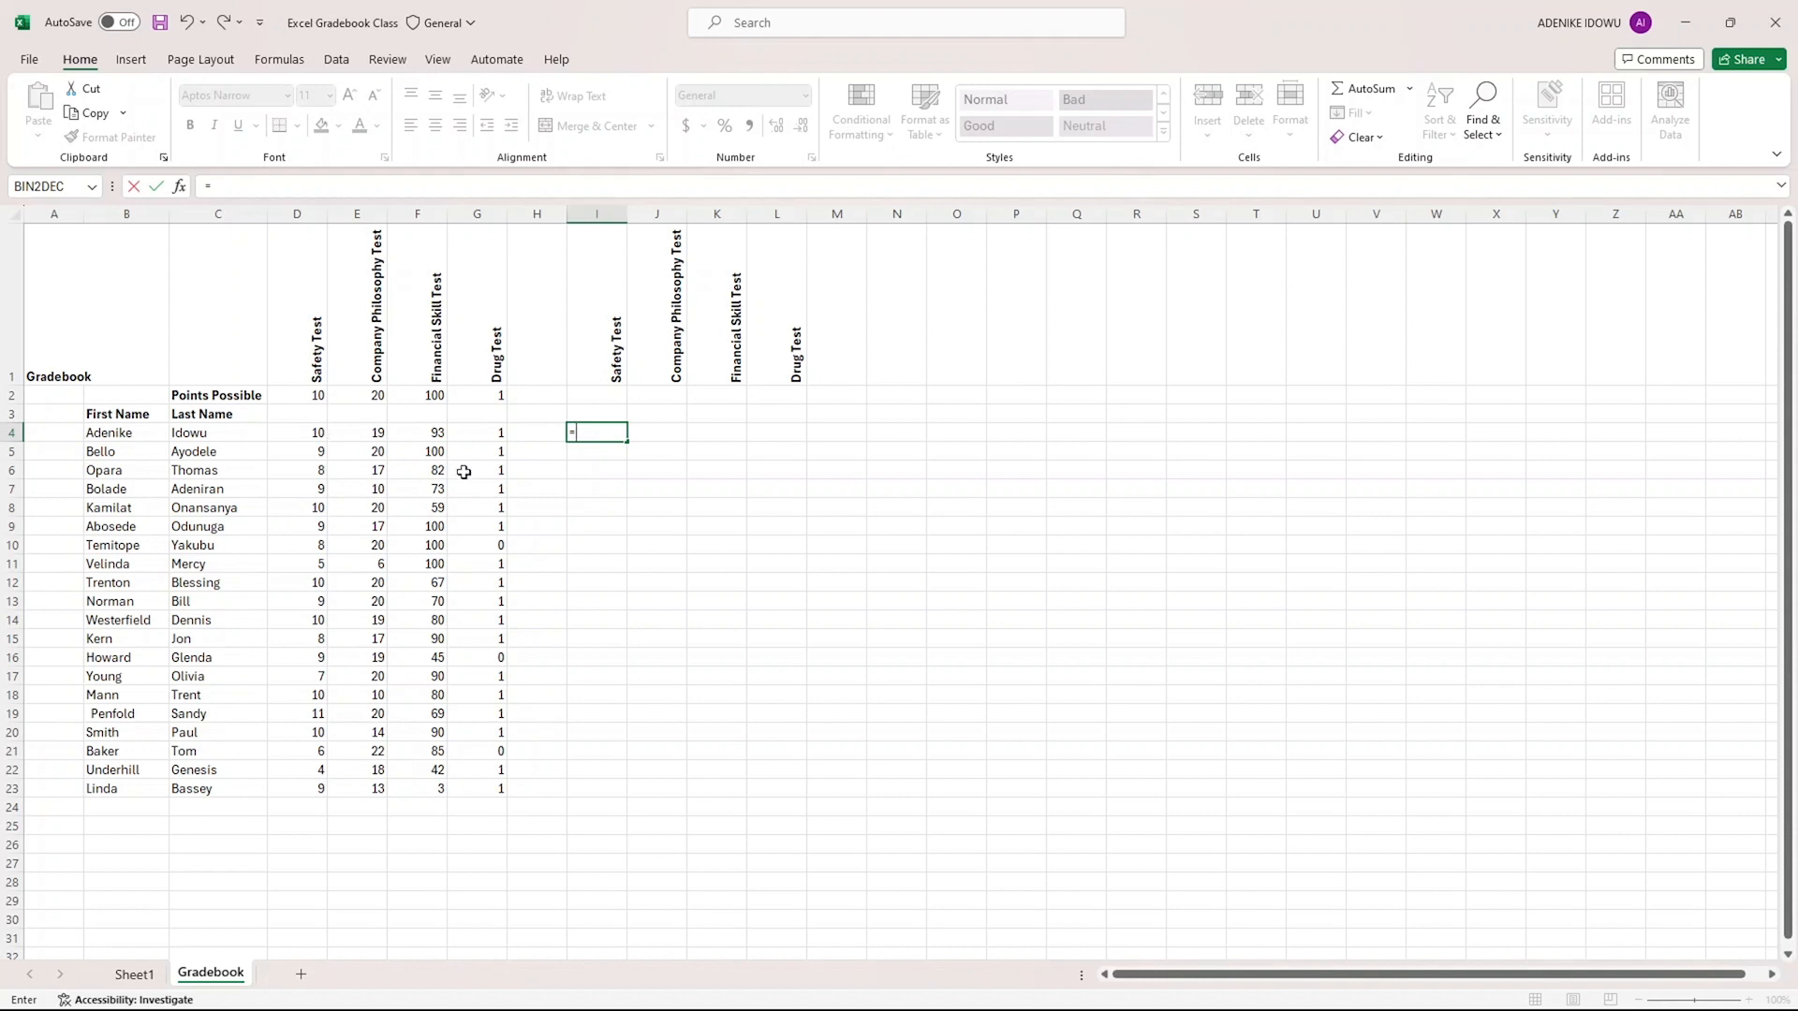
pyautogui.moveTo(1024, 1000)
pyautogui.click(315, 432)
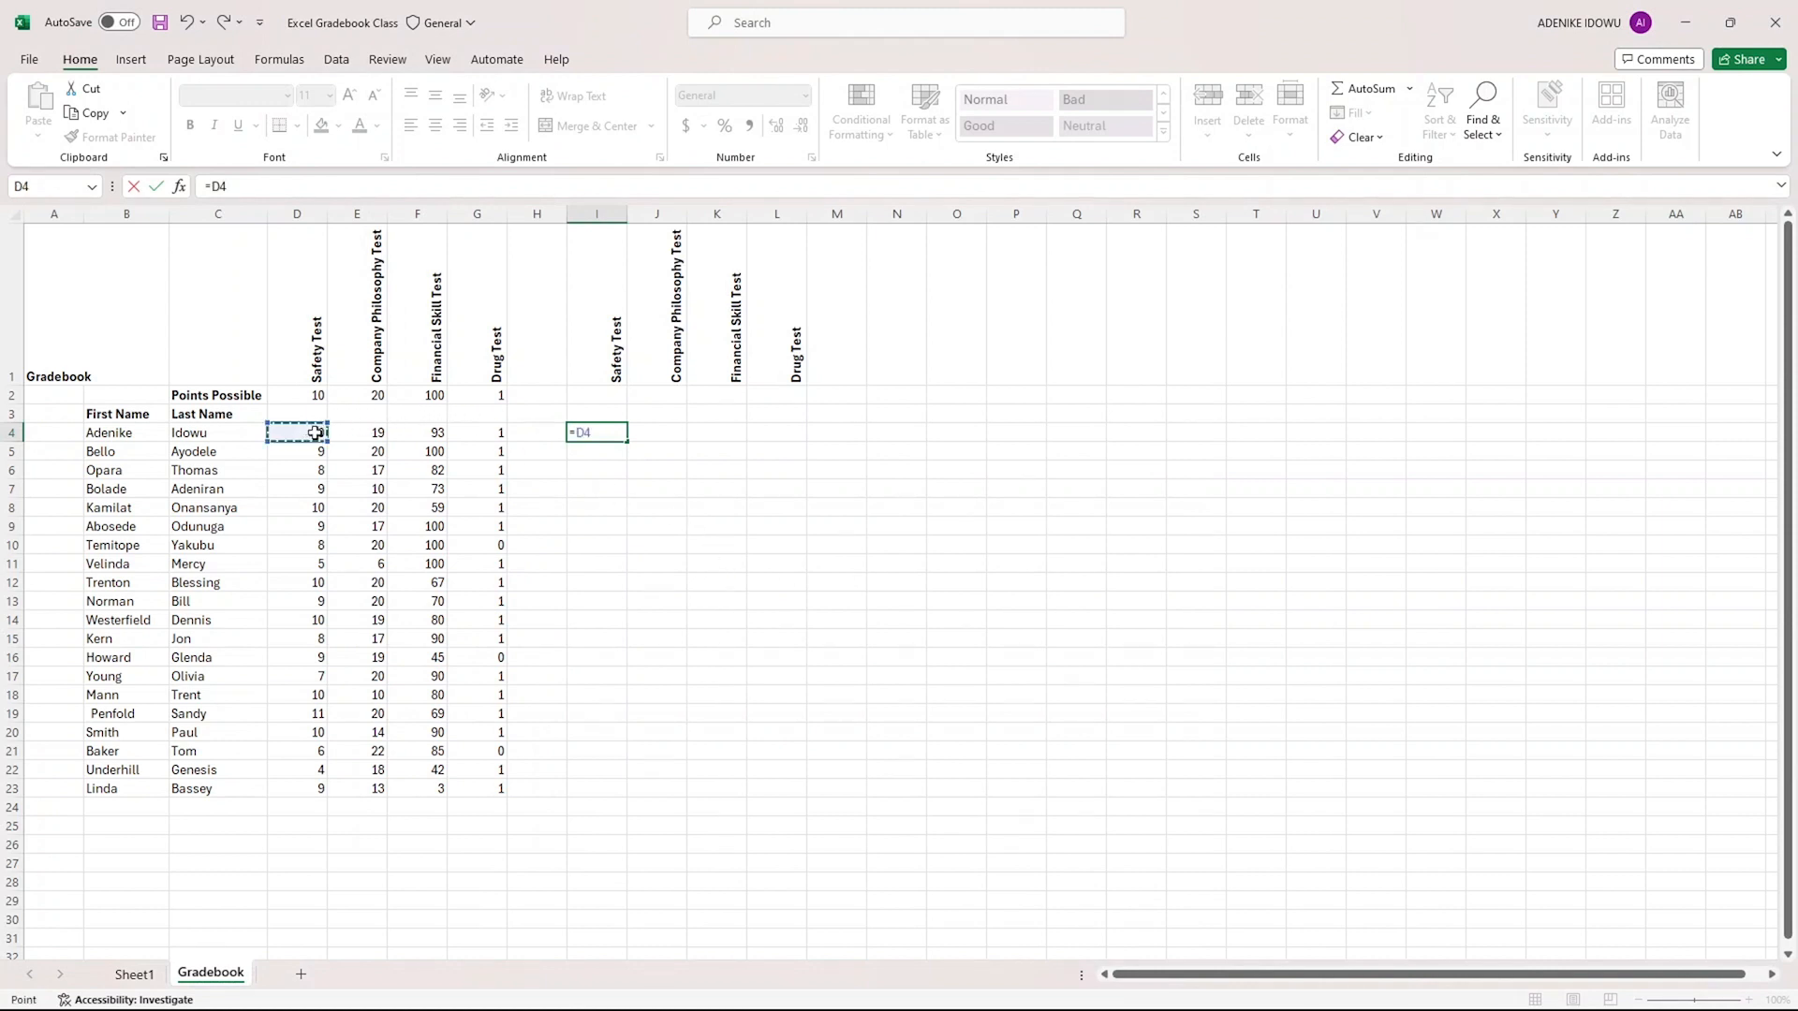
pyautogui.write('/')
pyautogui.click(304, 400)
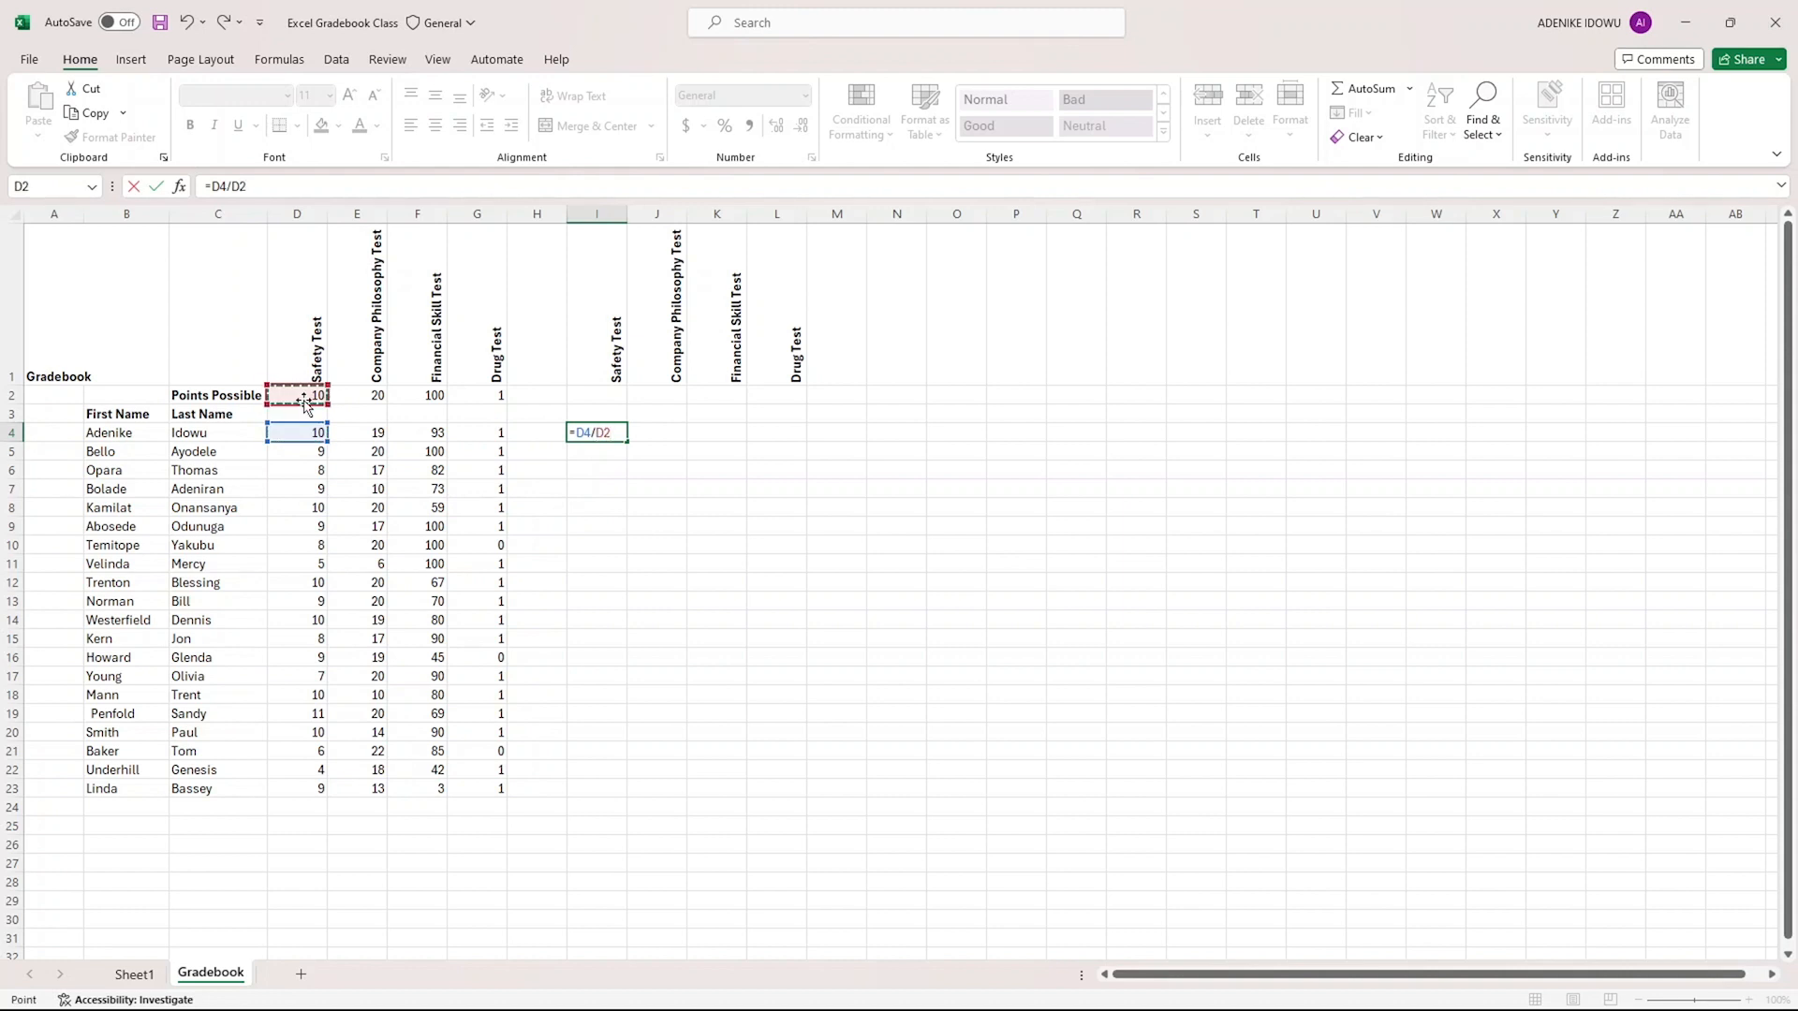
pyautogui.press('Return')
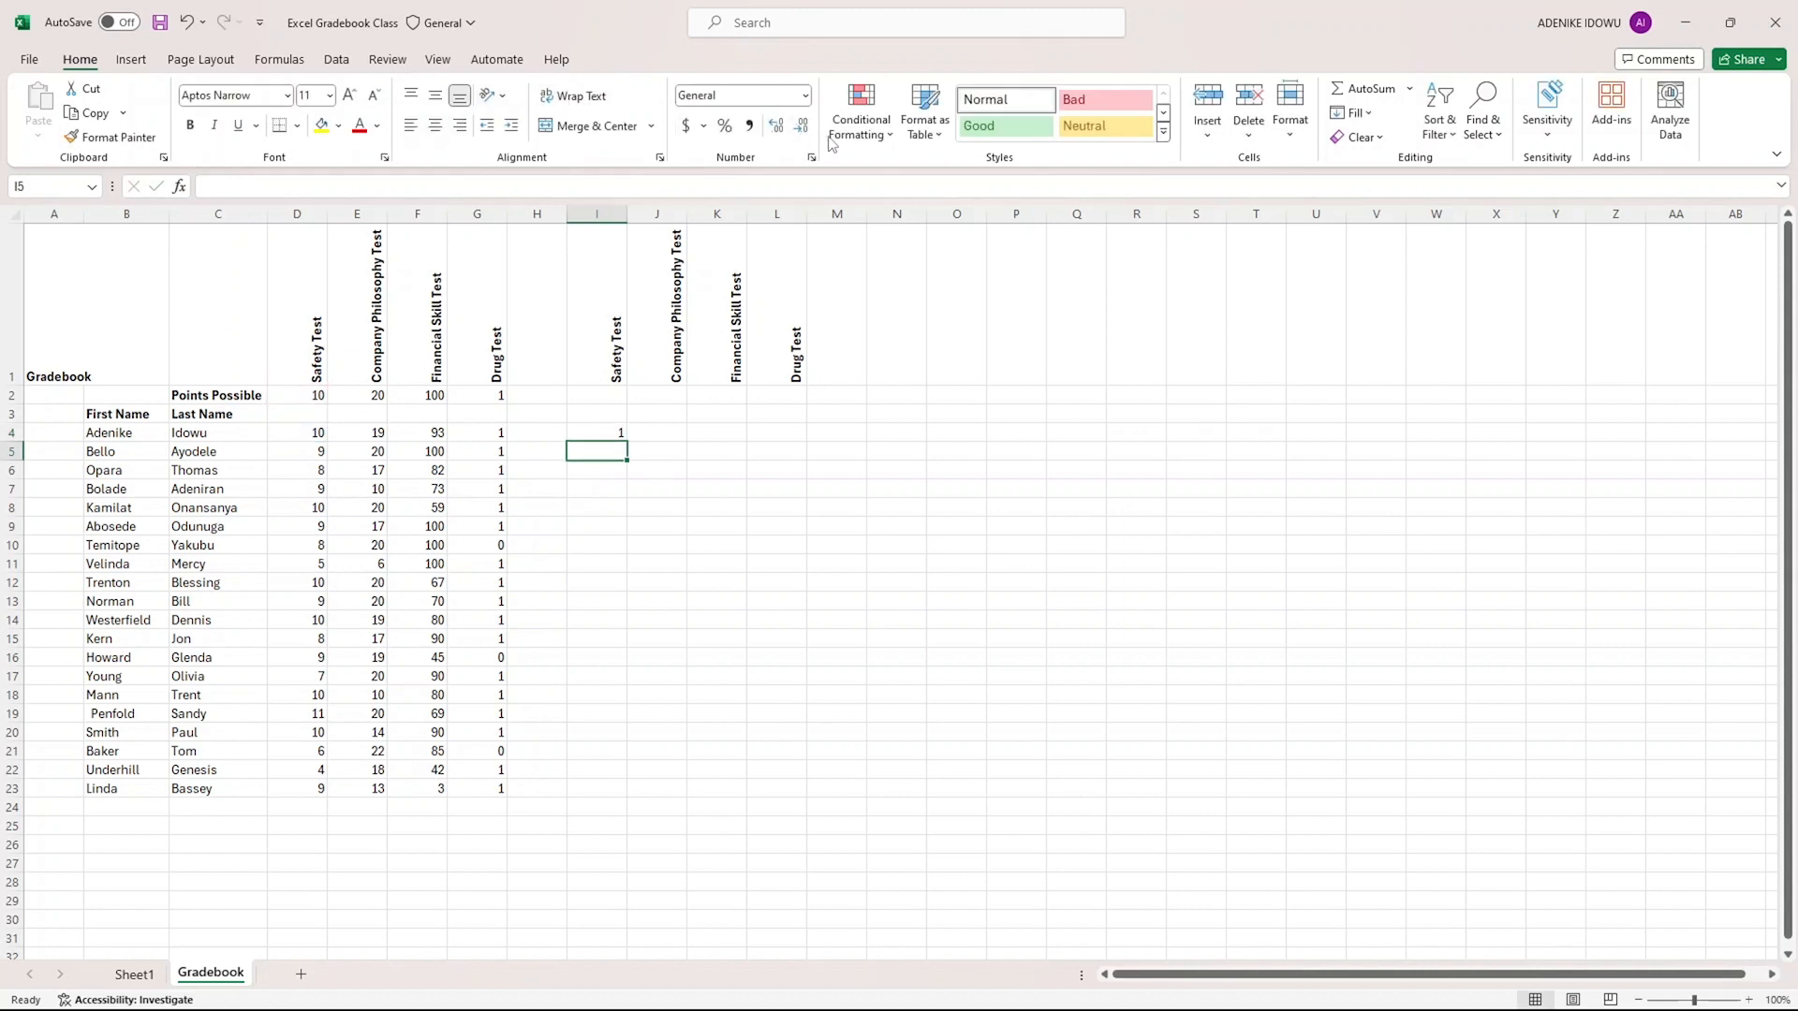
# Step: Apply the percentage format to the Safety Test result in cell I4
pyautogui.click(726, 127)
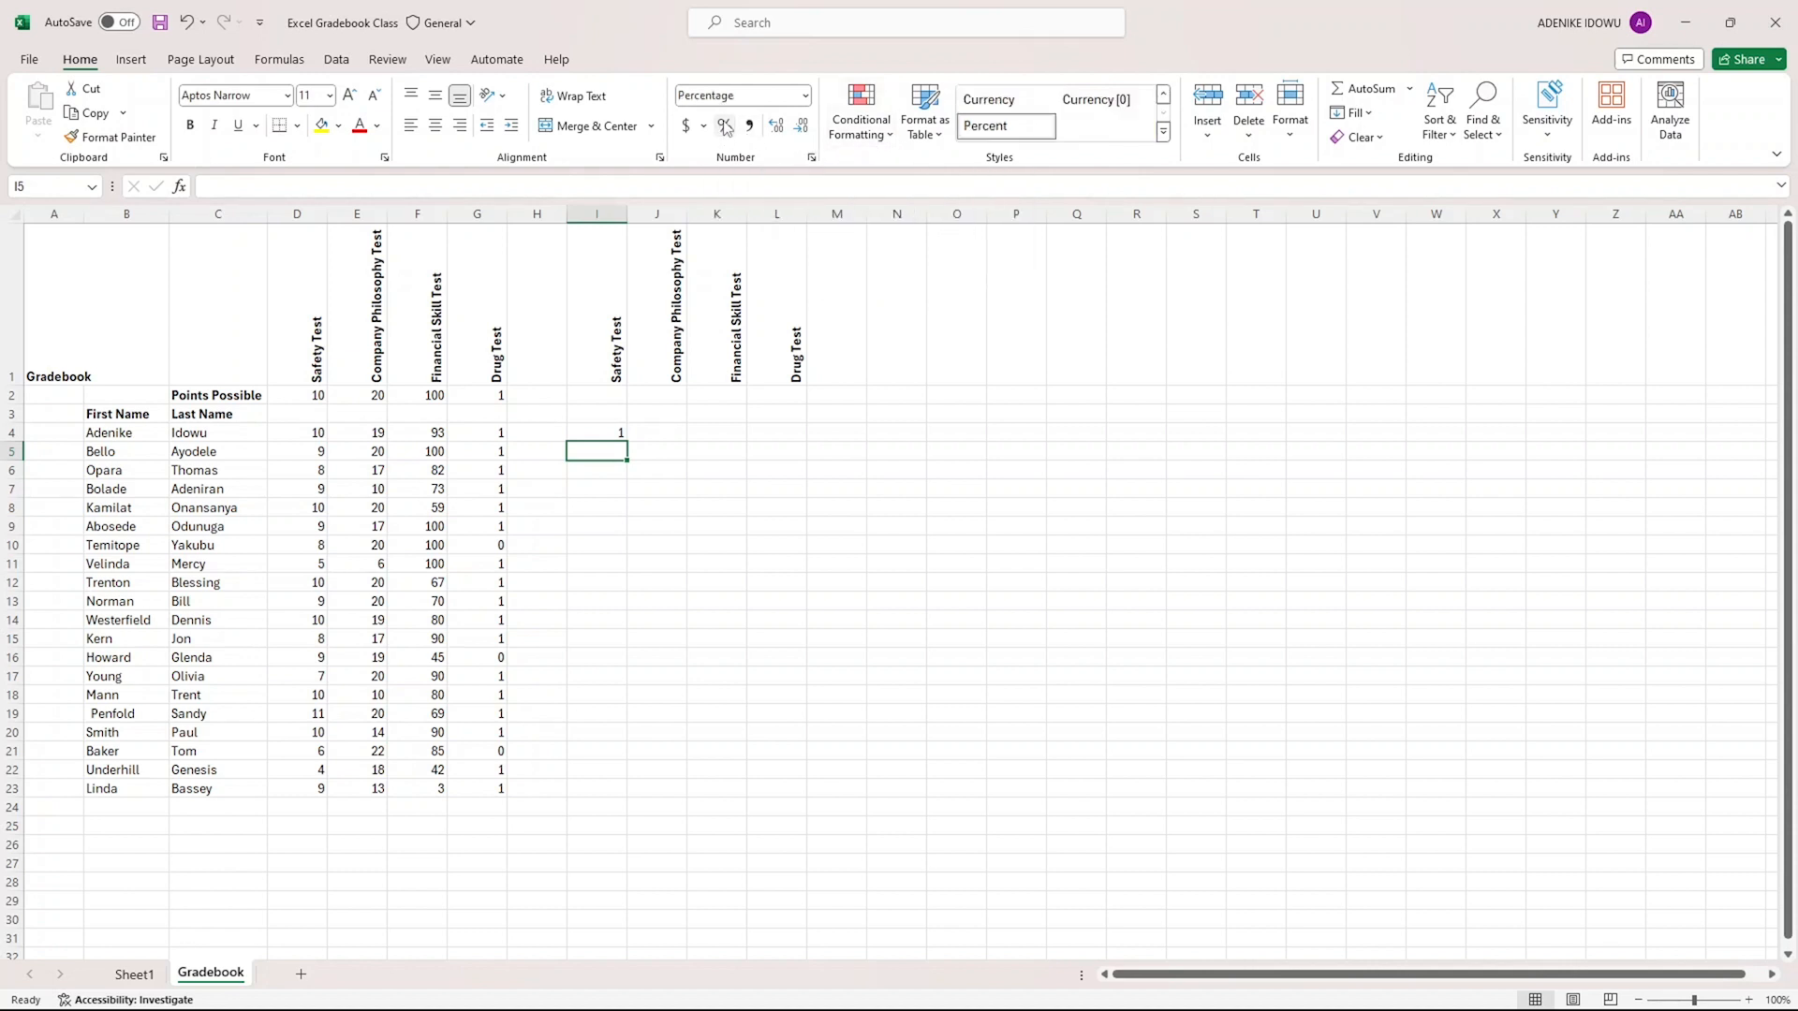
pyautogui.click(608, 434)
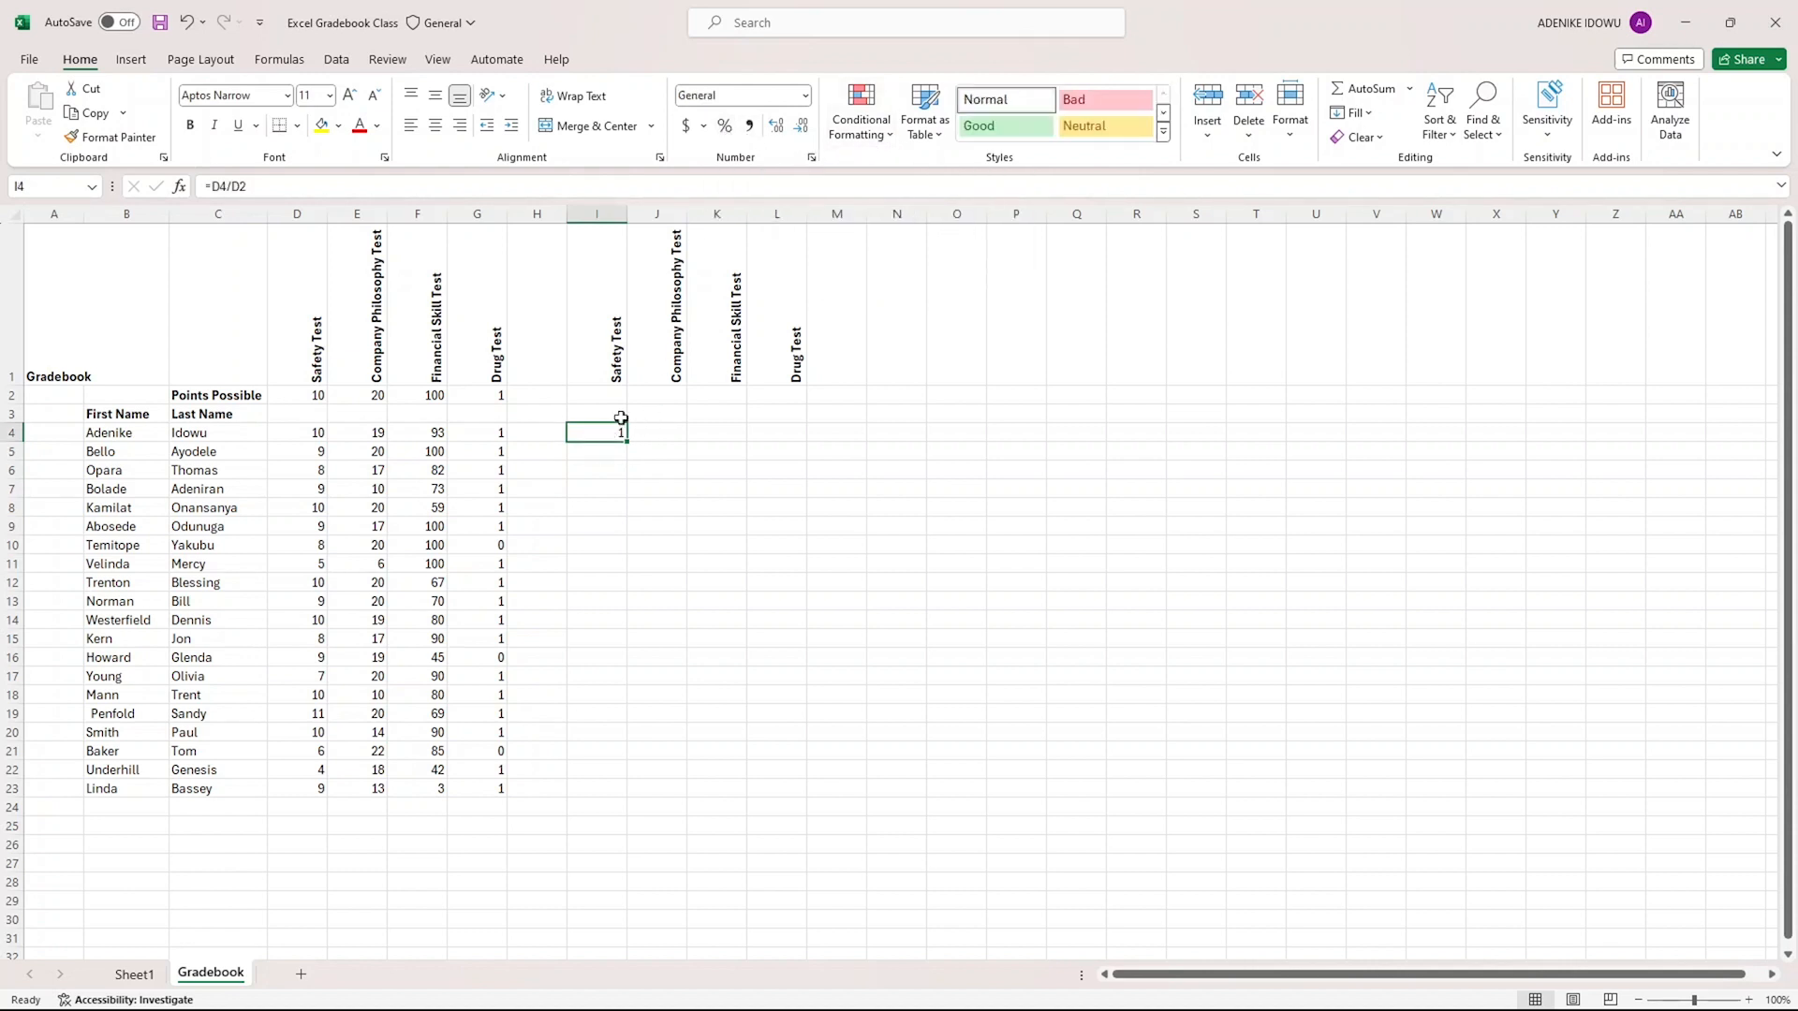
pyautogui.click(733, 129)
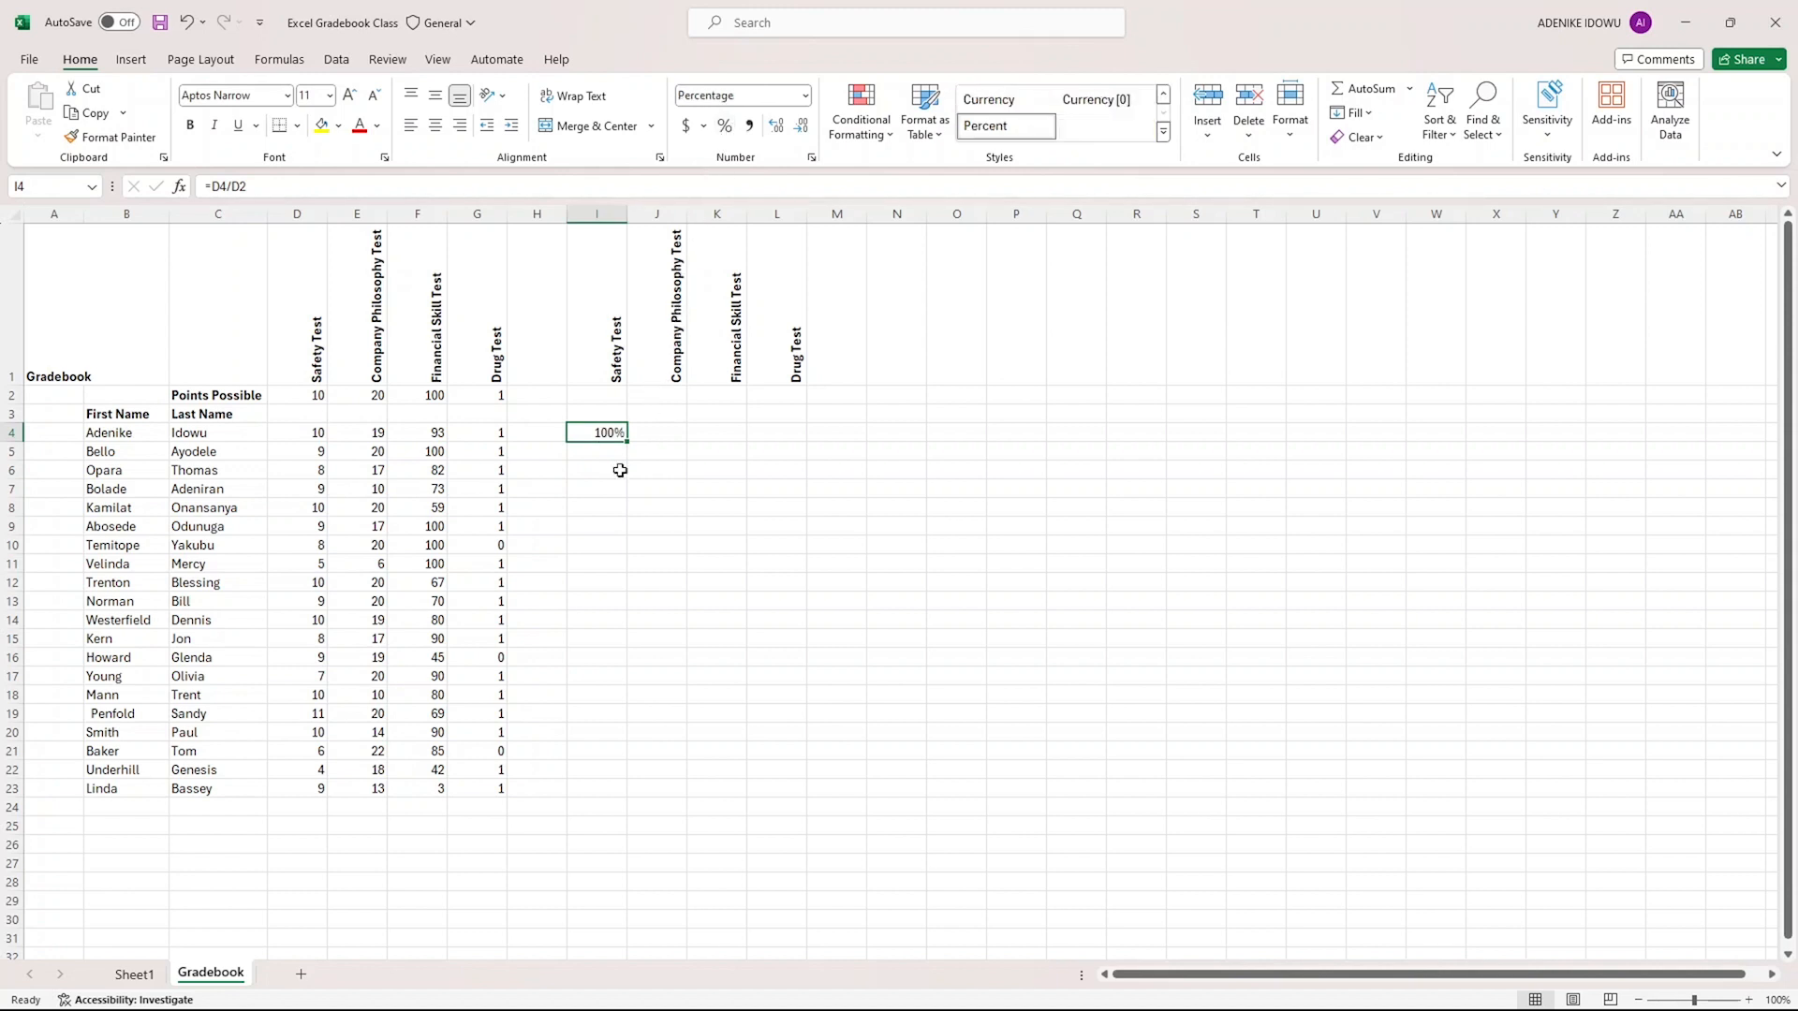
# Step: Try to fill the I4 formula down to I23, inspect the copied cell references and undo the fill
pyautogui.moveTo(627, 442); pyautogui.dragTo(630, 795)
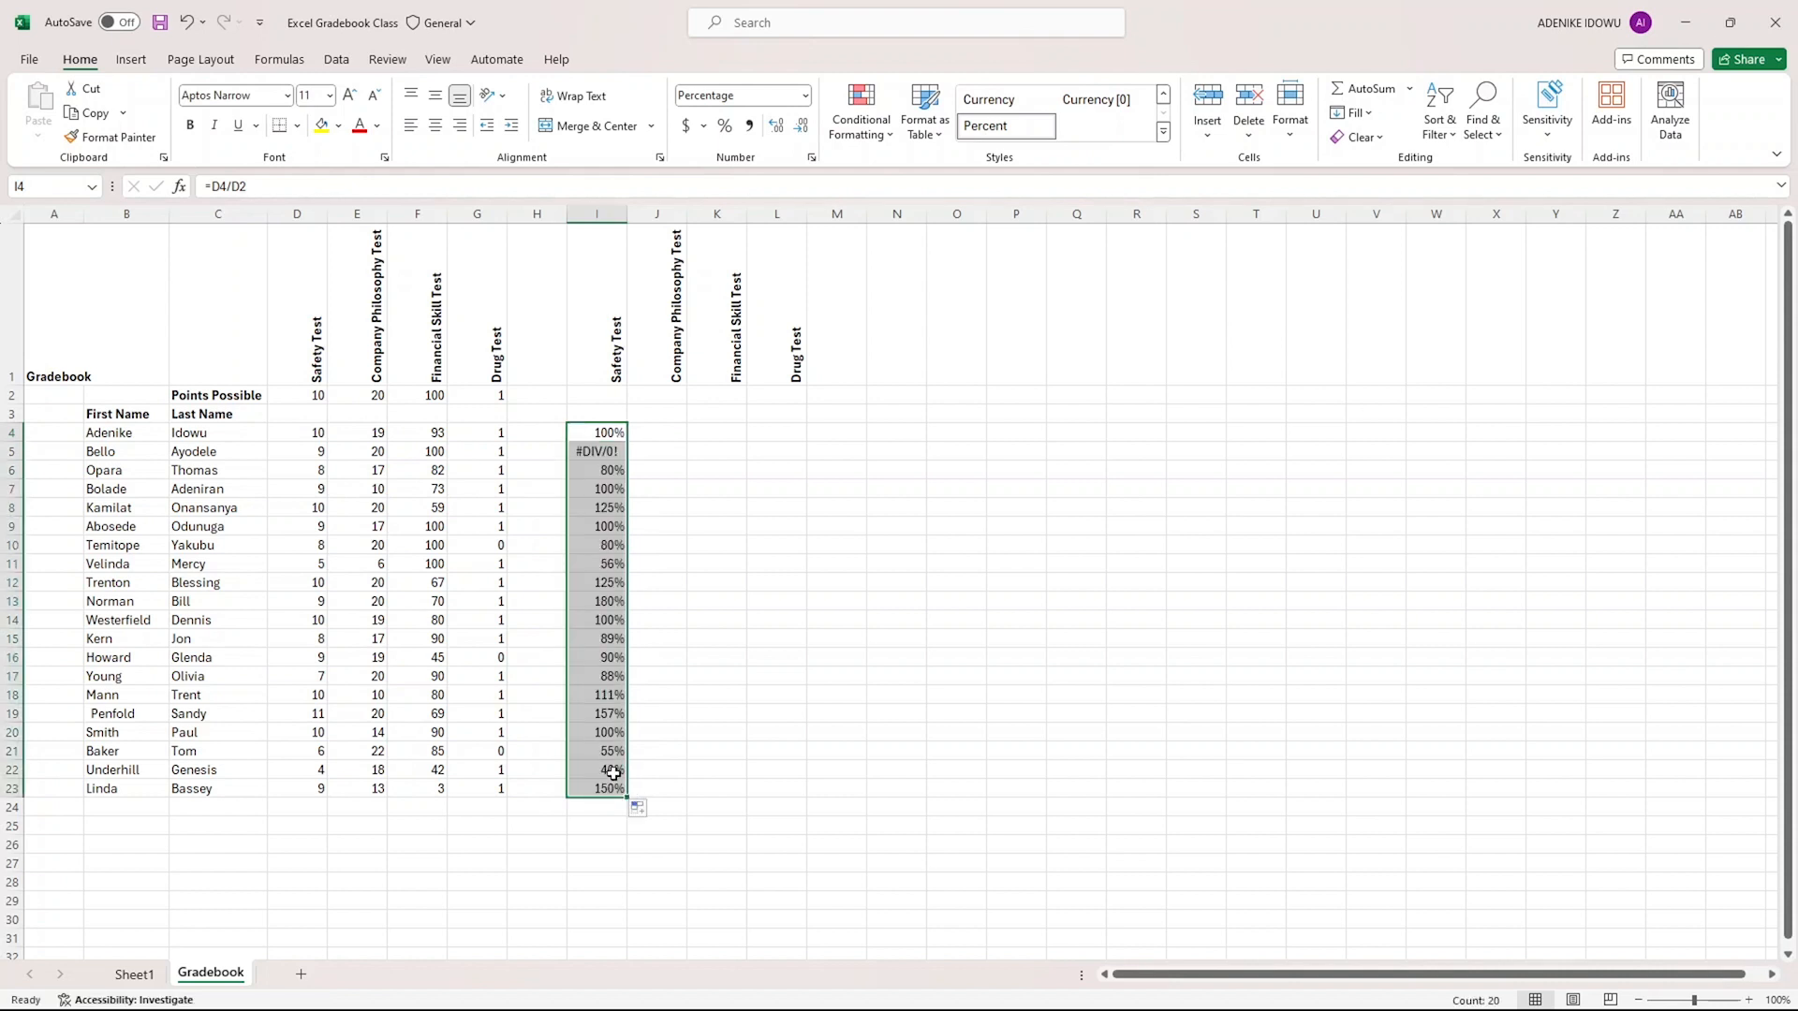
pyautogui.click(584, 452)
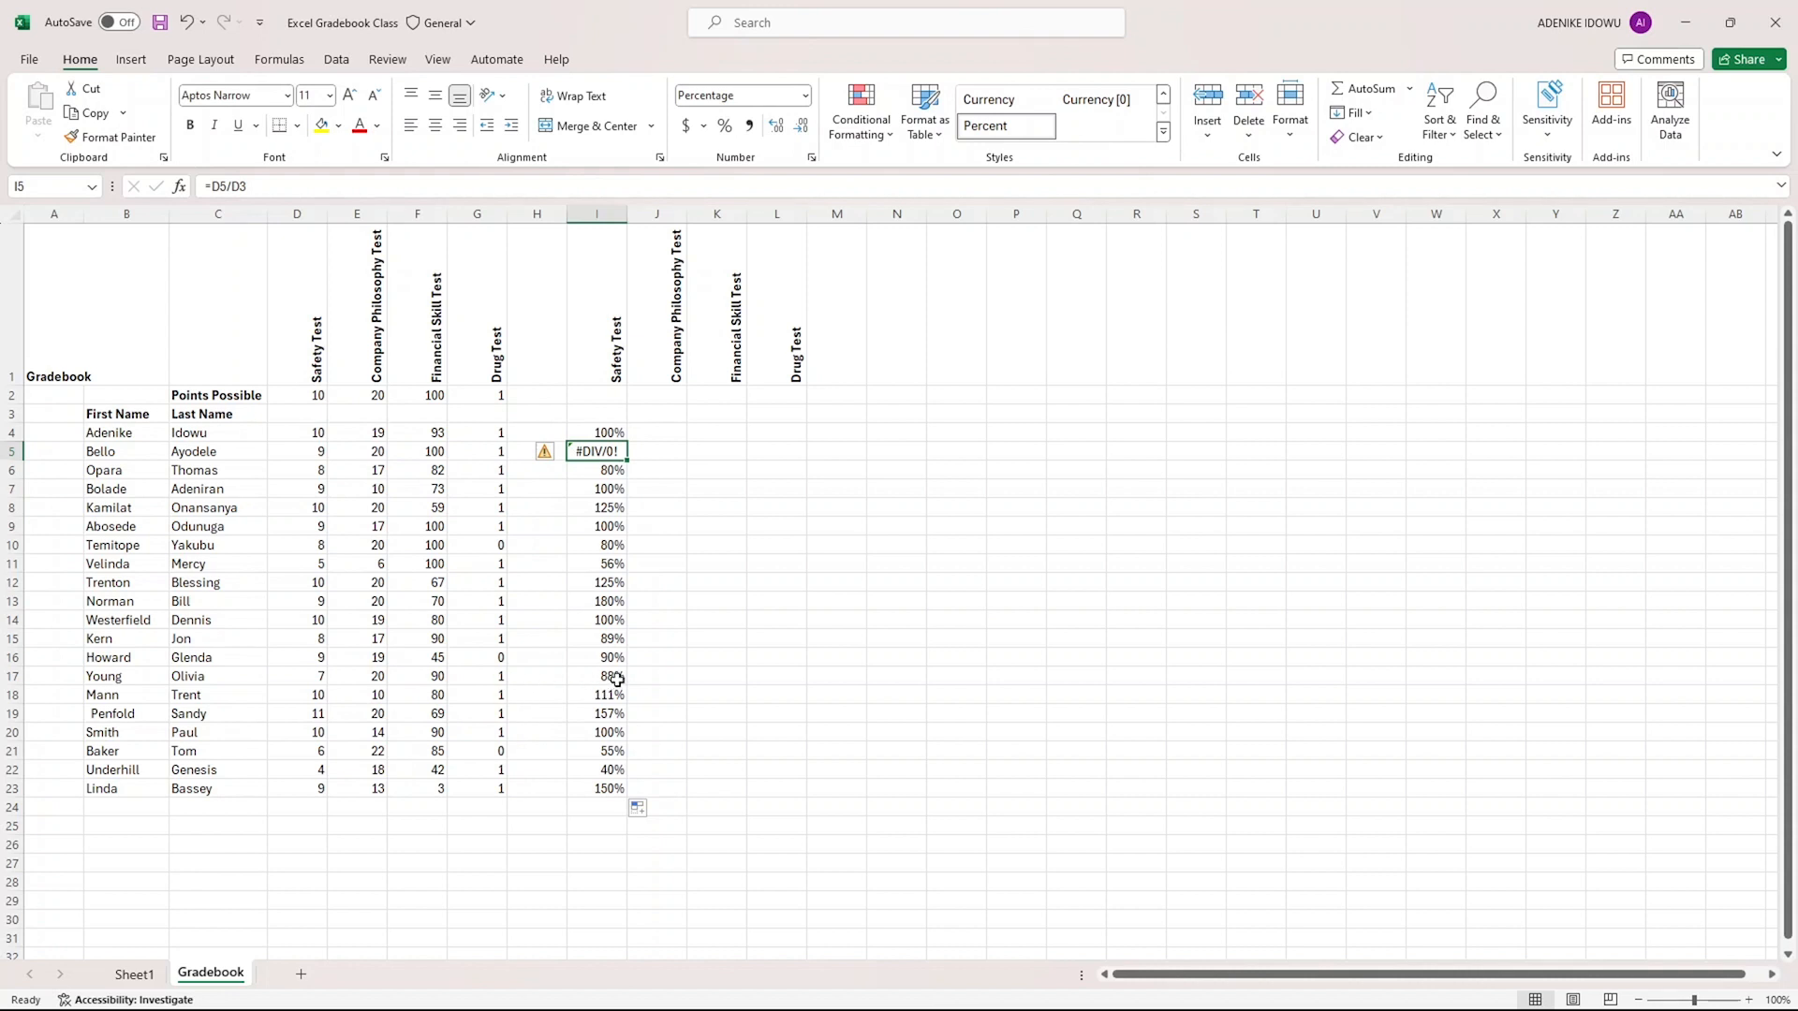
pyautogui.click(606, 435)
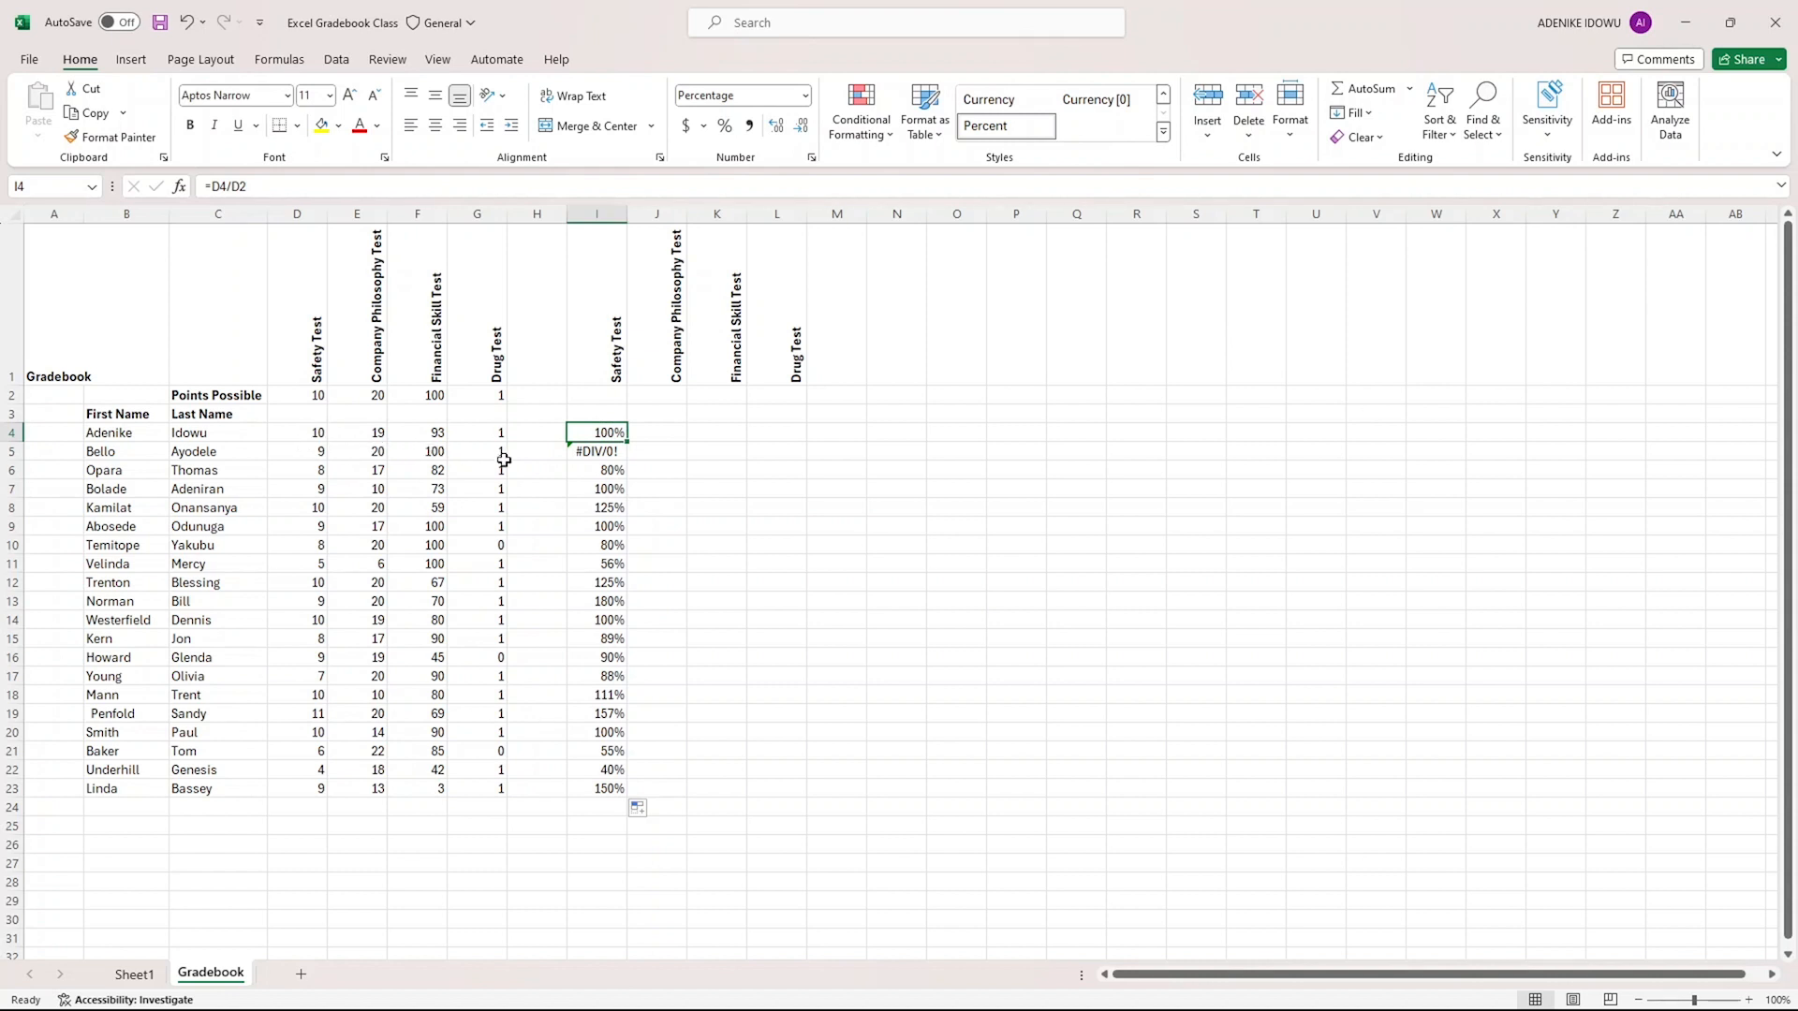
pyautogui.click(595, 788)
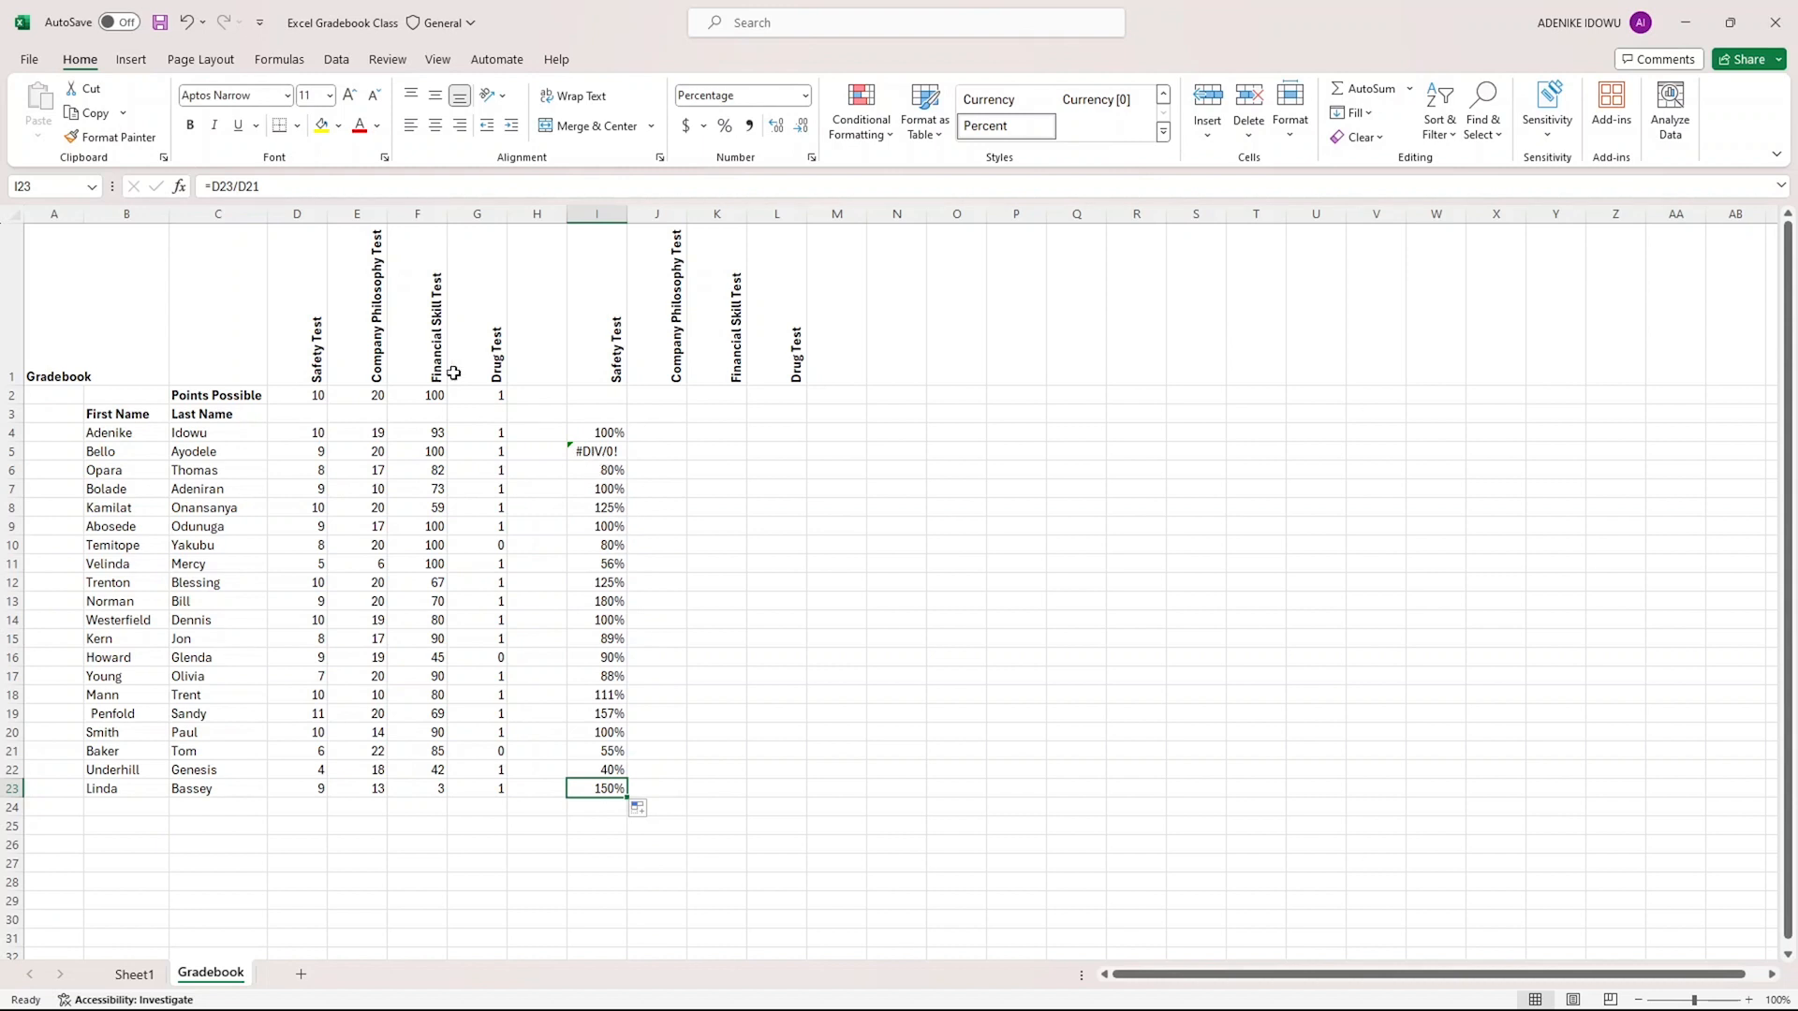
pyautogui.hotkey('ctrl', 'z')
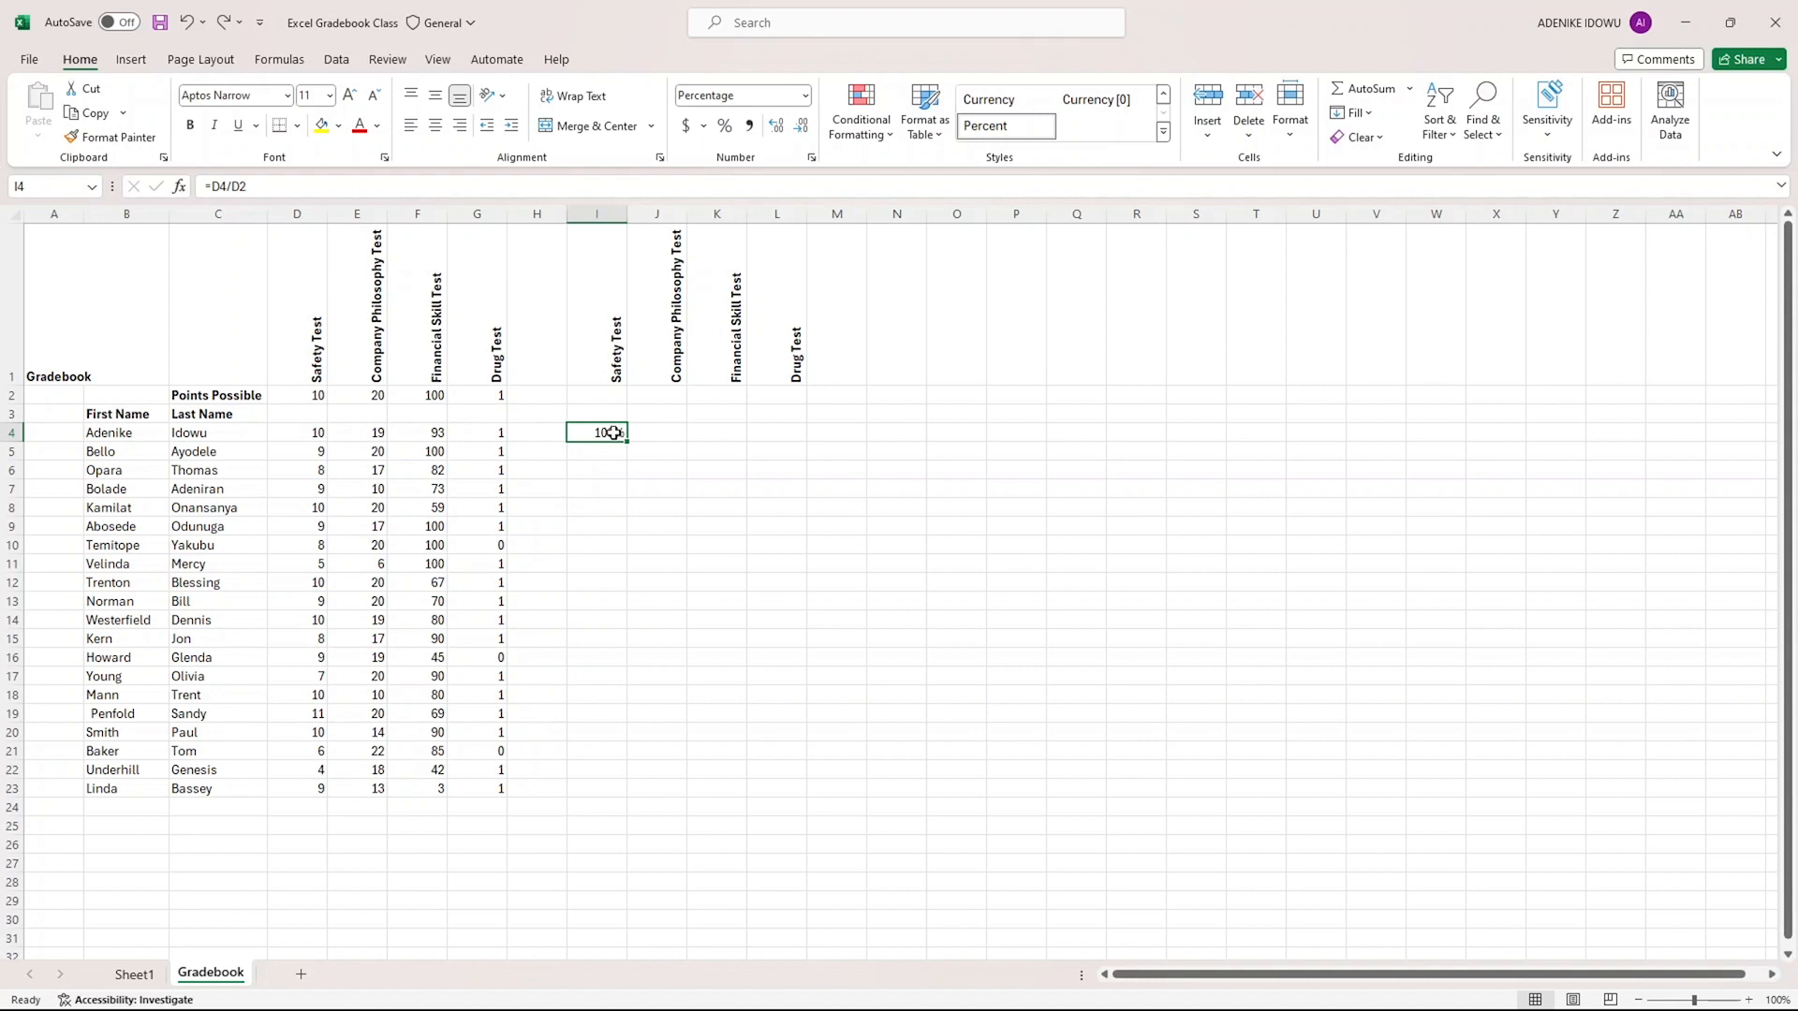
# Step: Replace the formula in I4 with =D4/D$2, locking the row of the points possible reference
pyautogui.press('BackSpace')
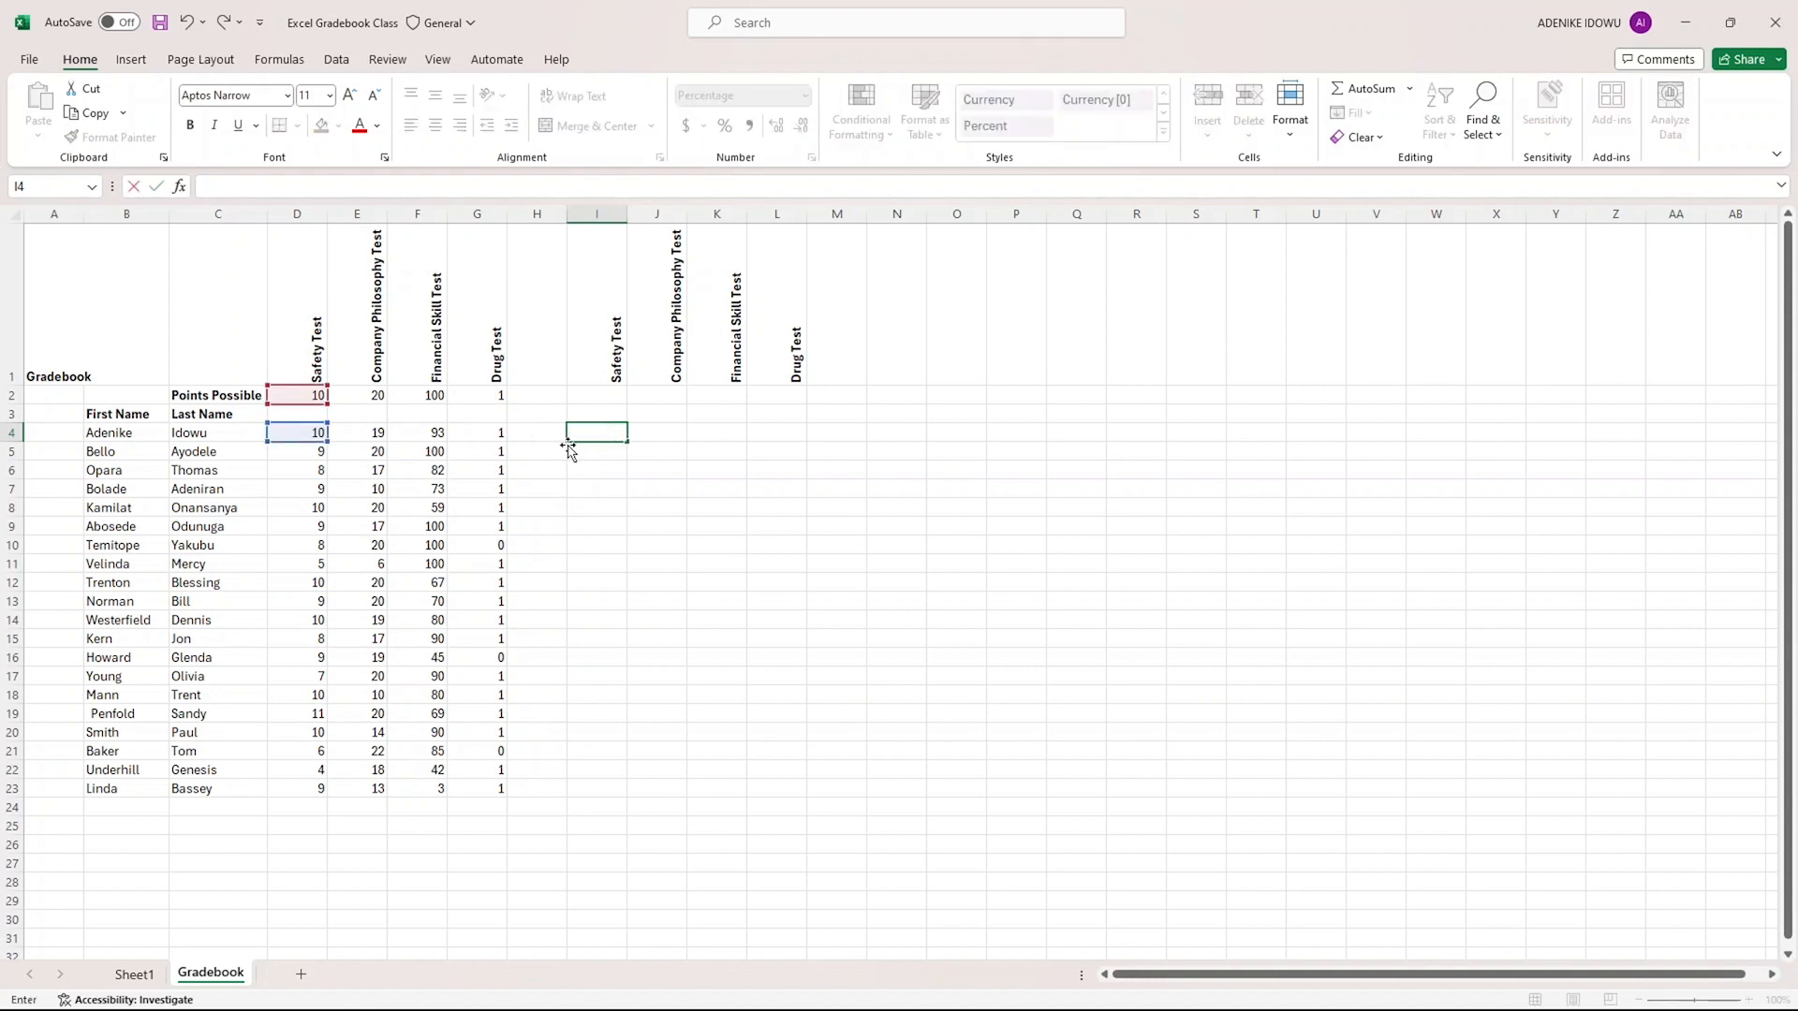
pyautogui.write('=')
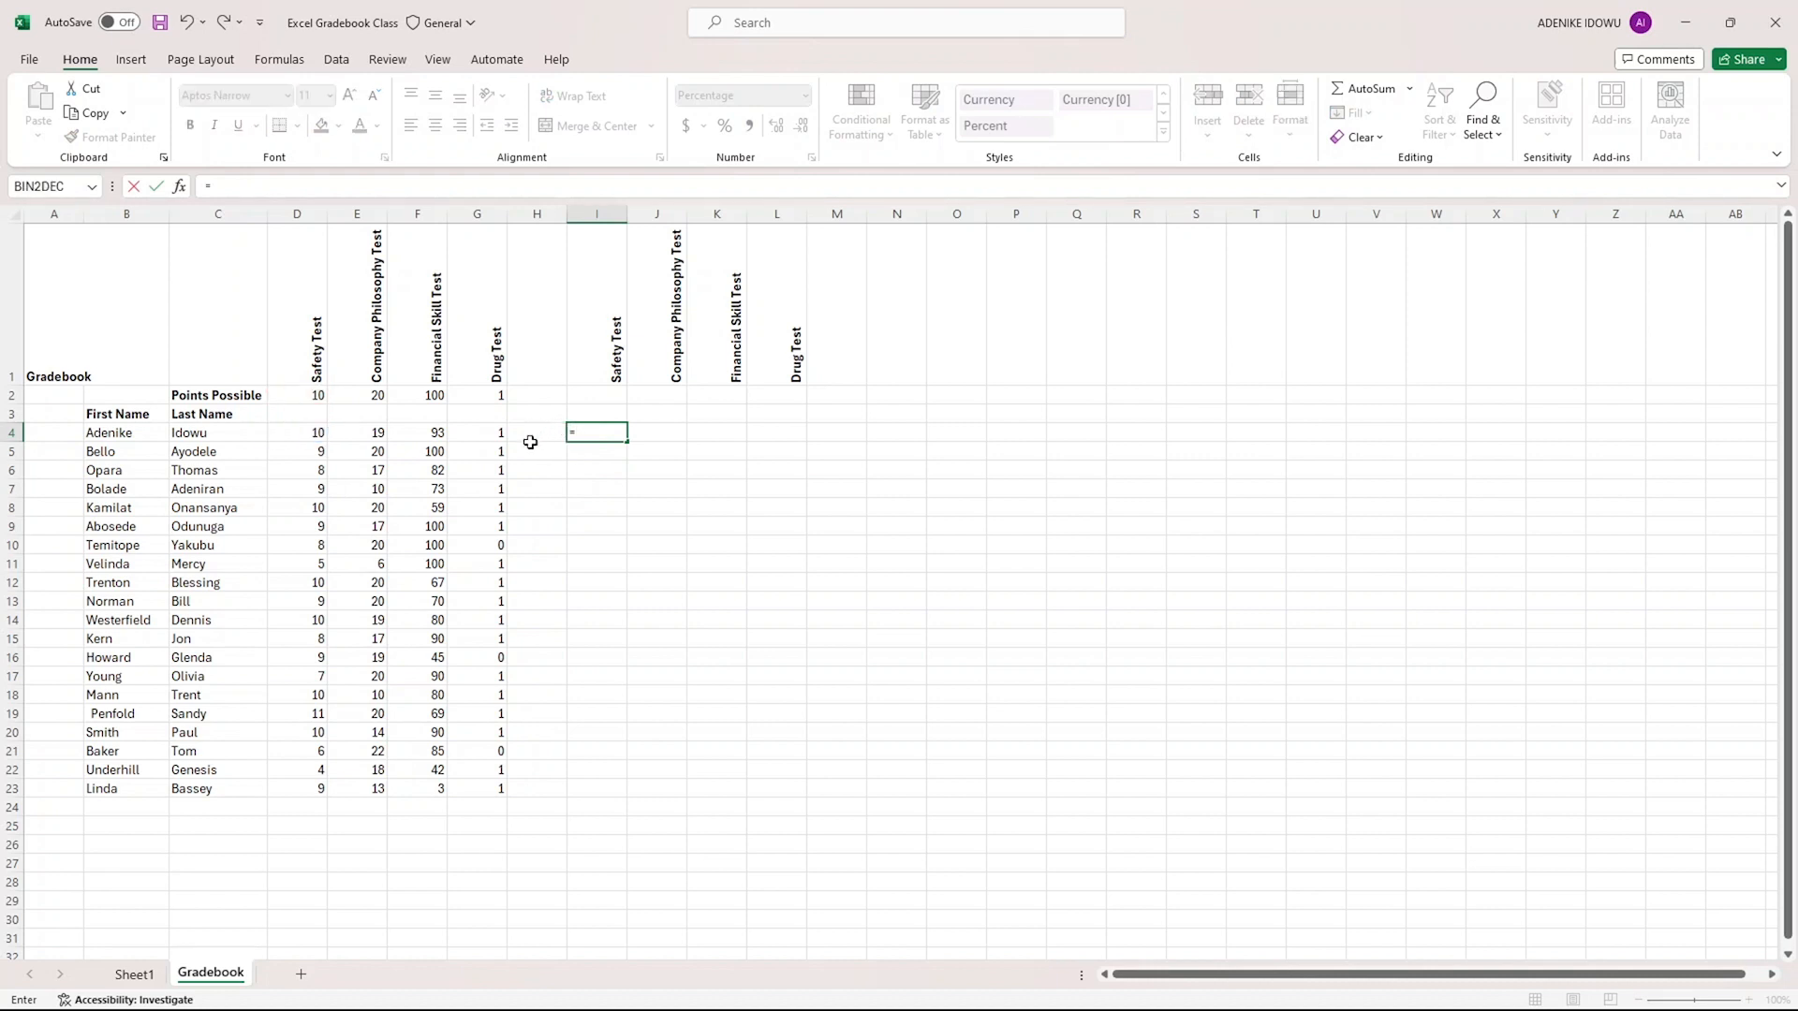
pyautogui.click(315, 430)
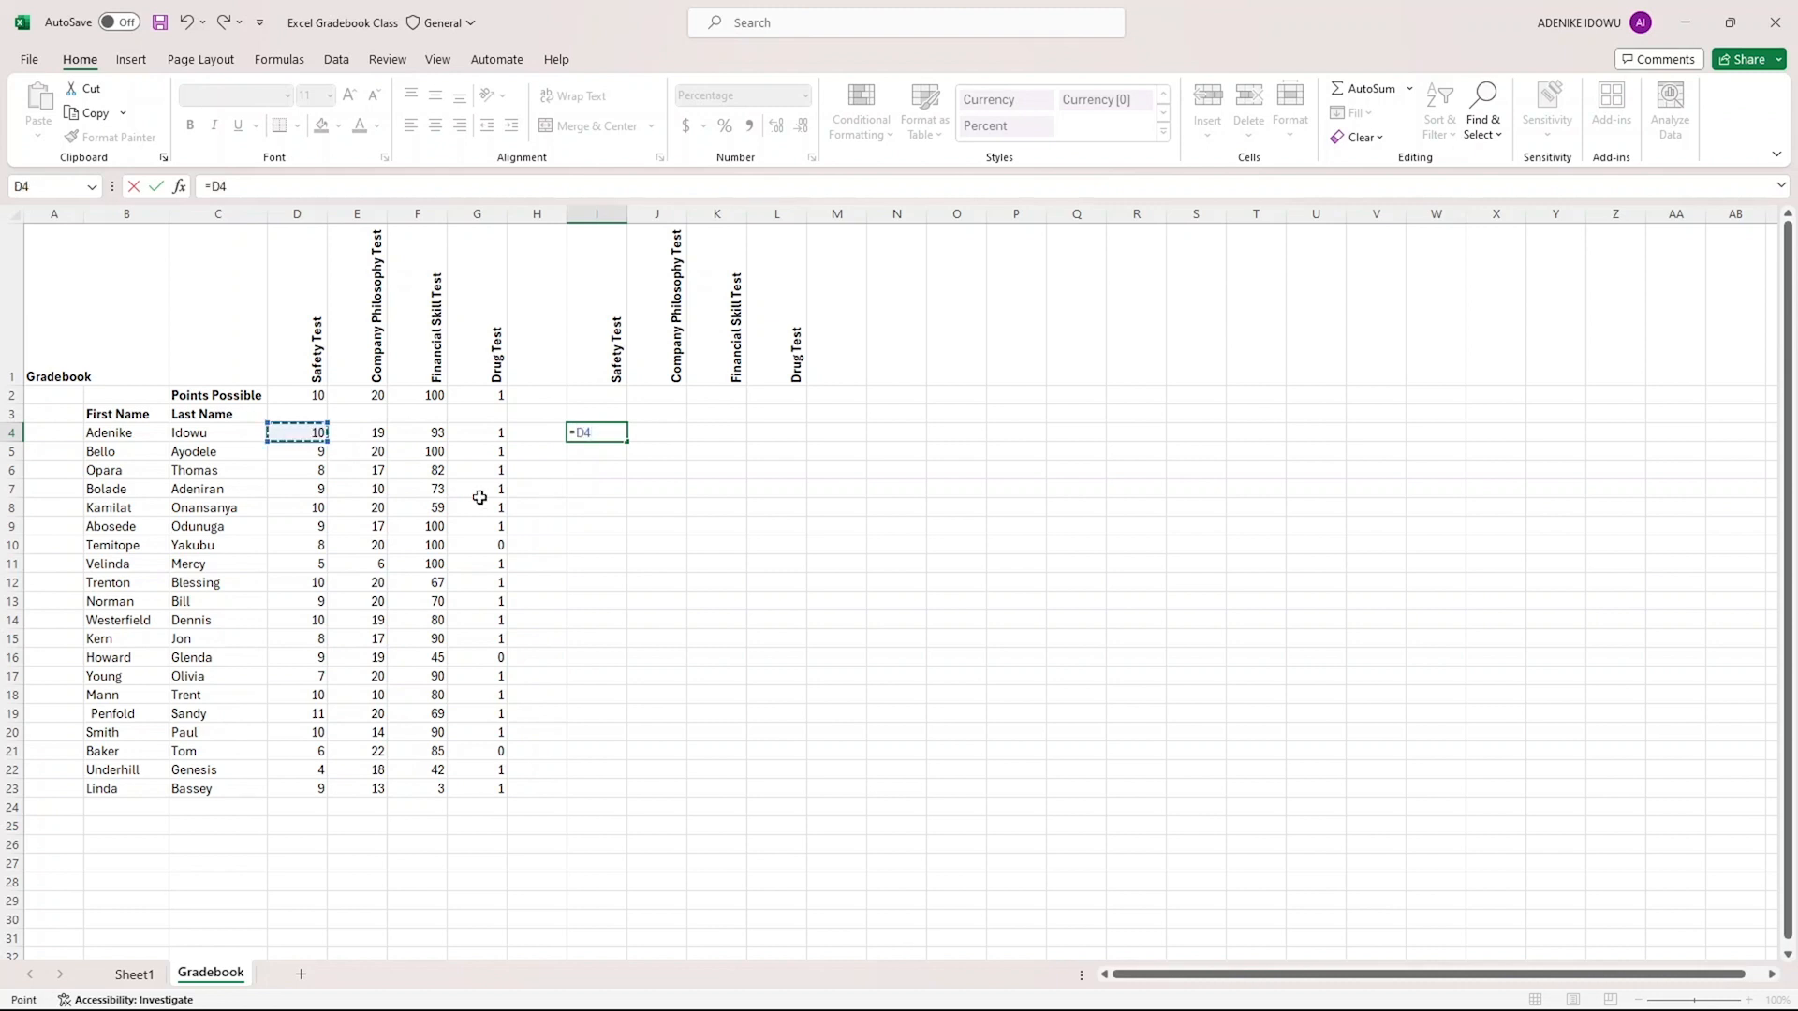
pyautogui.write('/')
pyautogui.click(300, 396)
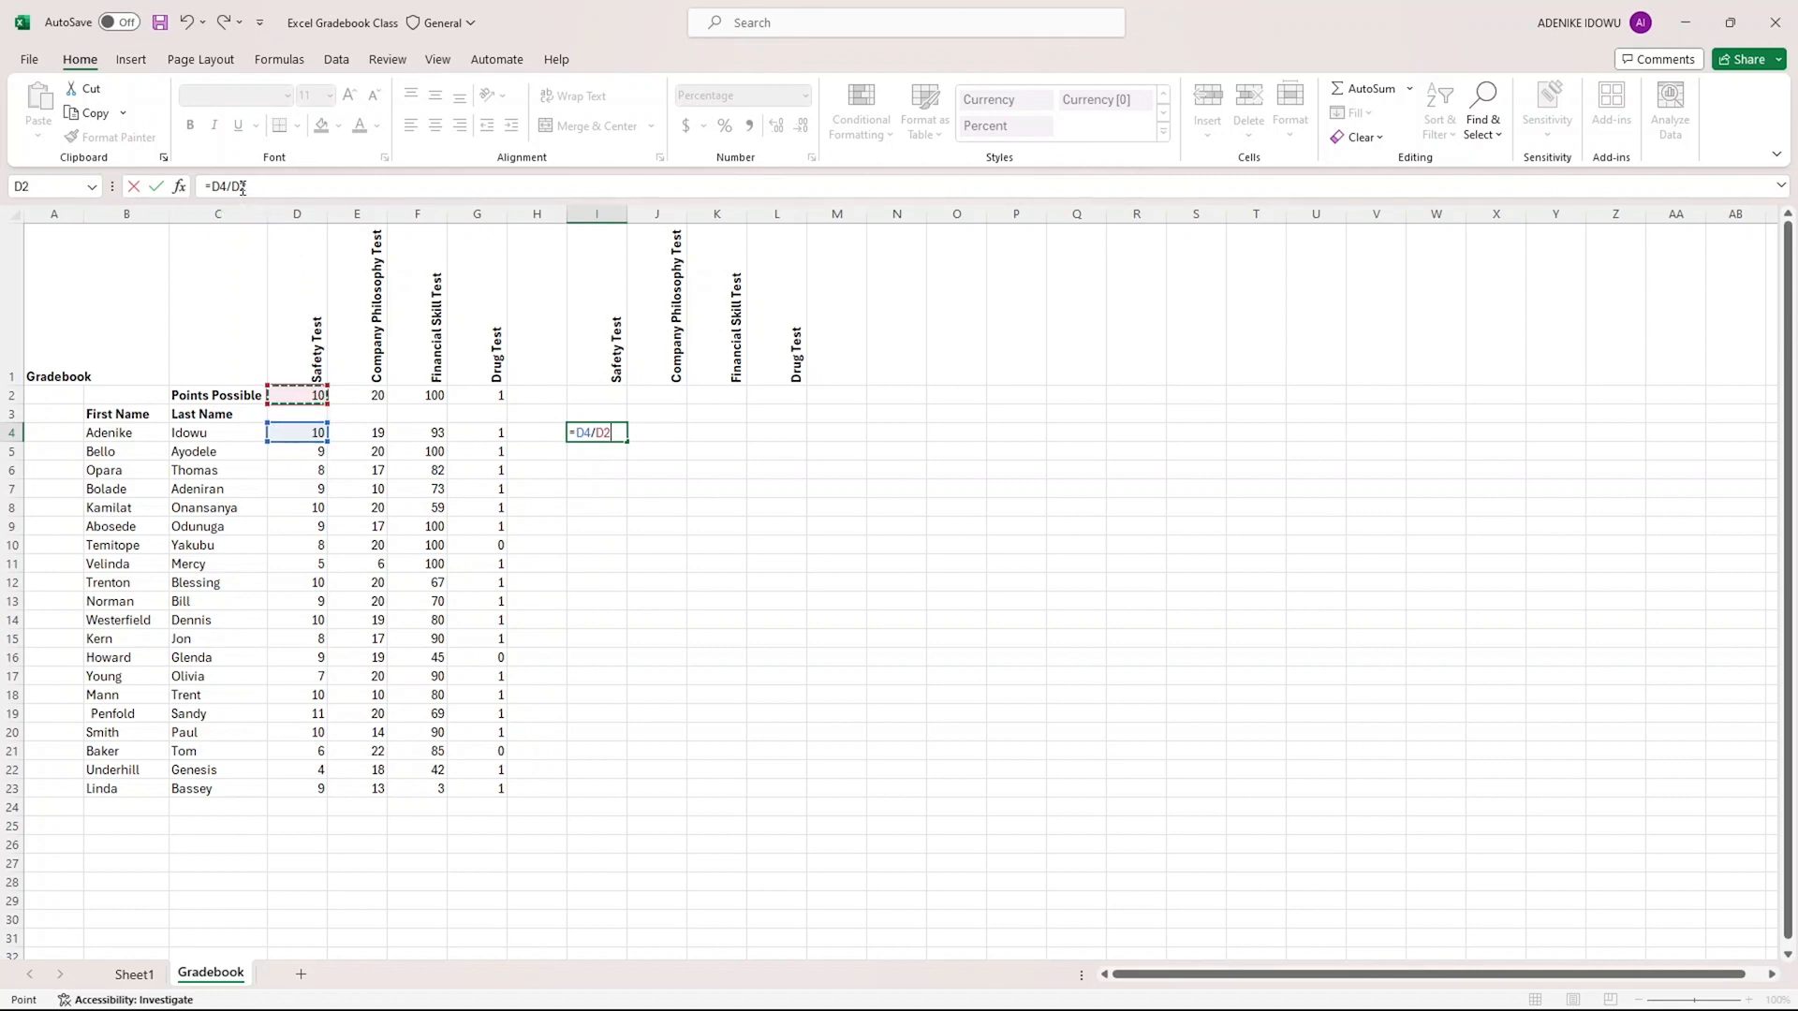
pyautogui.click(241, 187)
pyautogui.click(242, 187)
pyautogui.write('$')
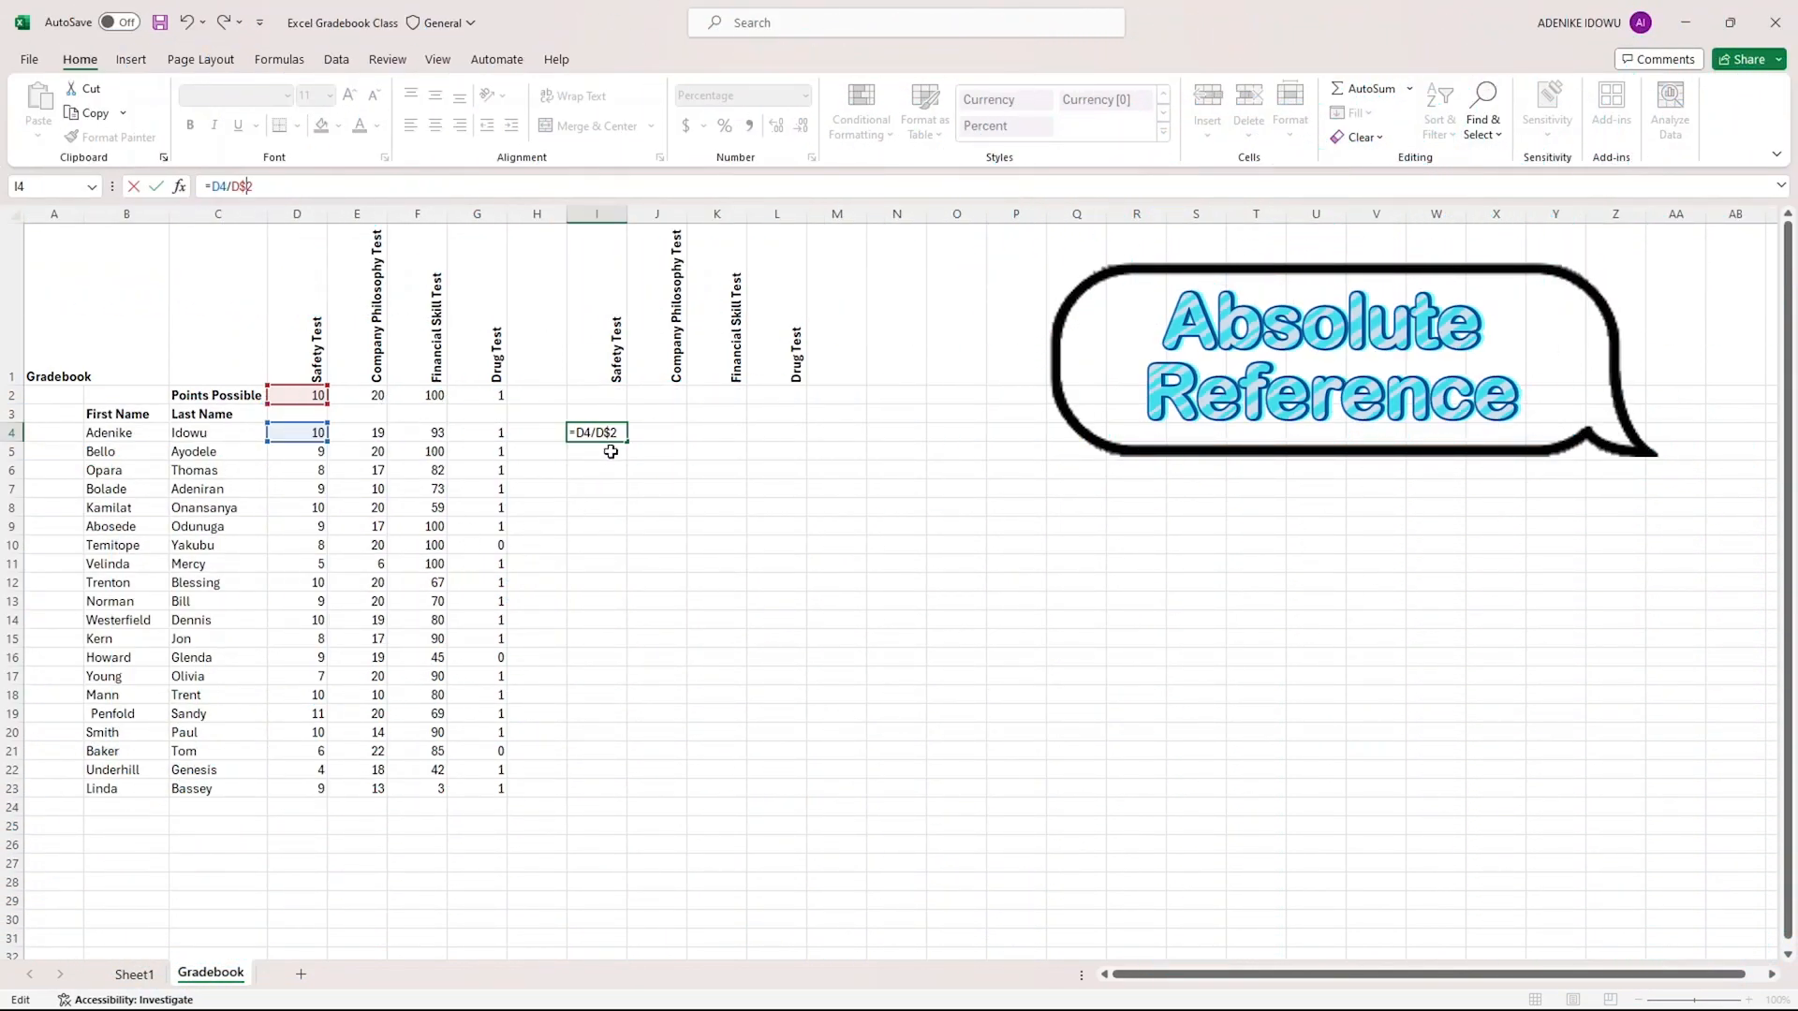
pyautogui.press('Return')
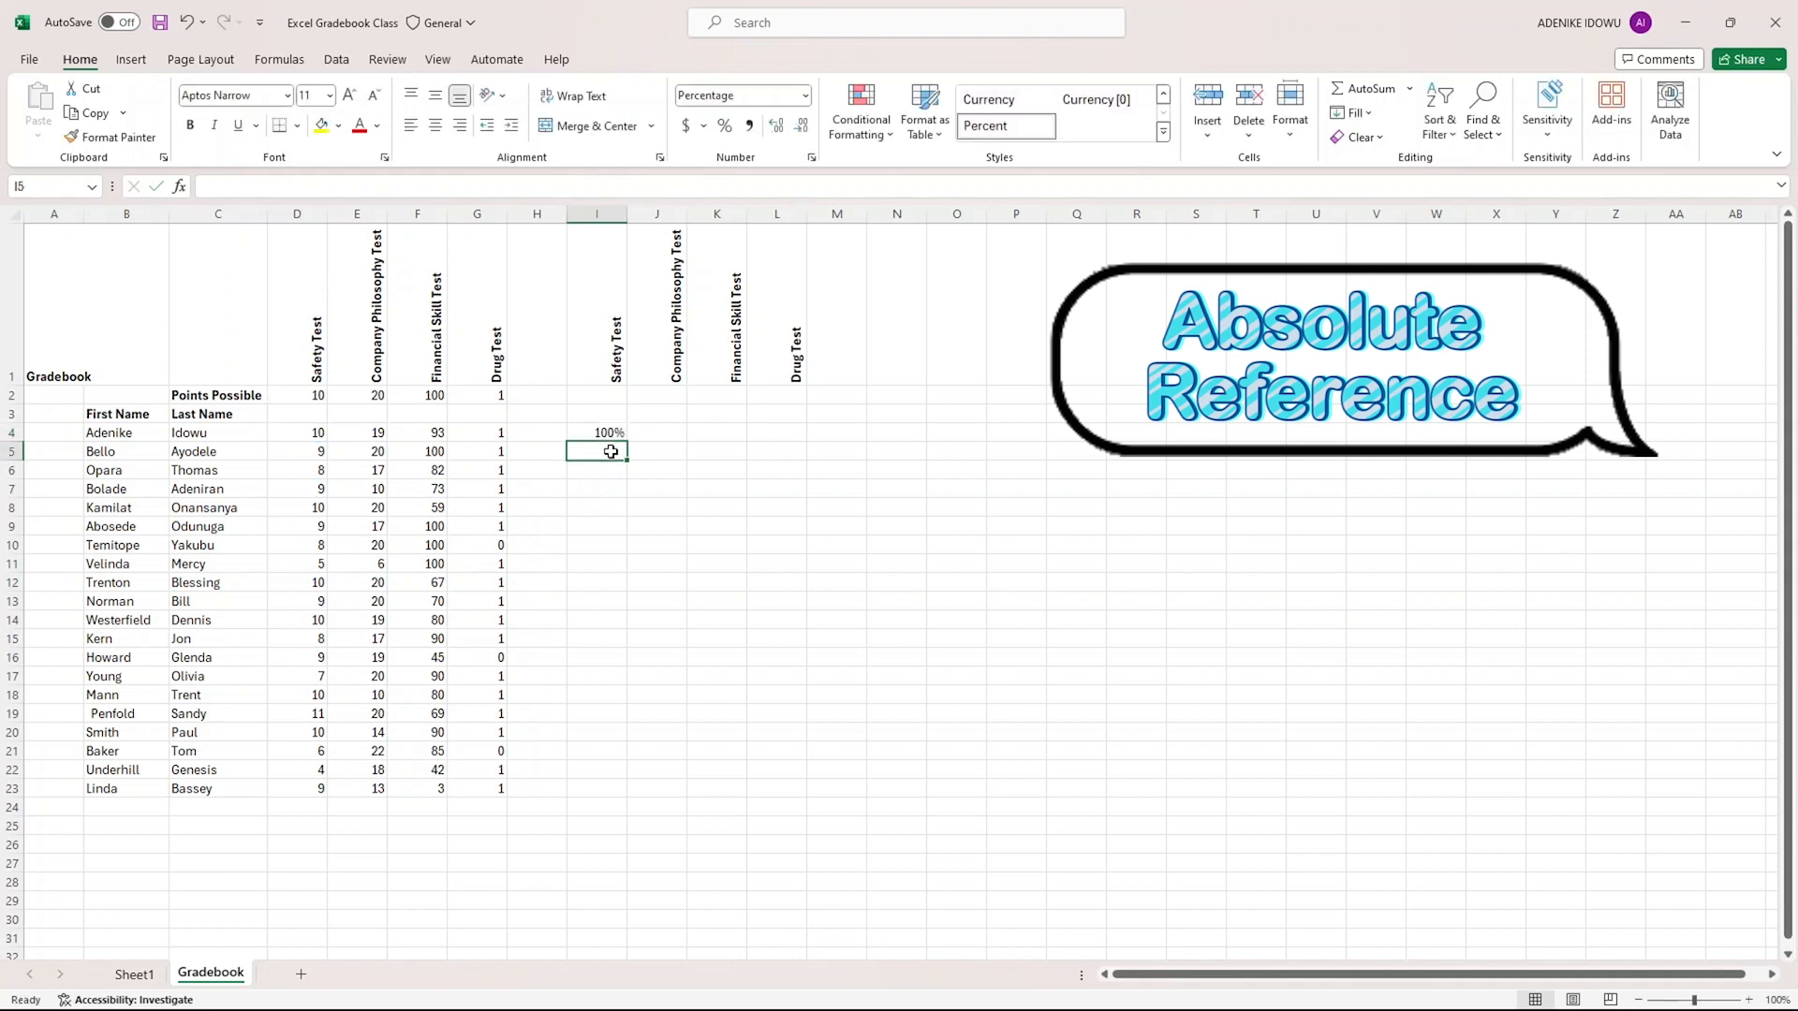
# Step: Fill the Safety Test percentage formula from I4 down to I23 and check the formula in the last row
pyautogui.click(616, 433)
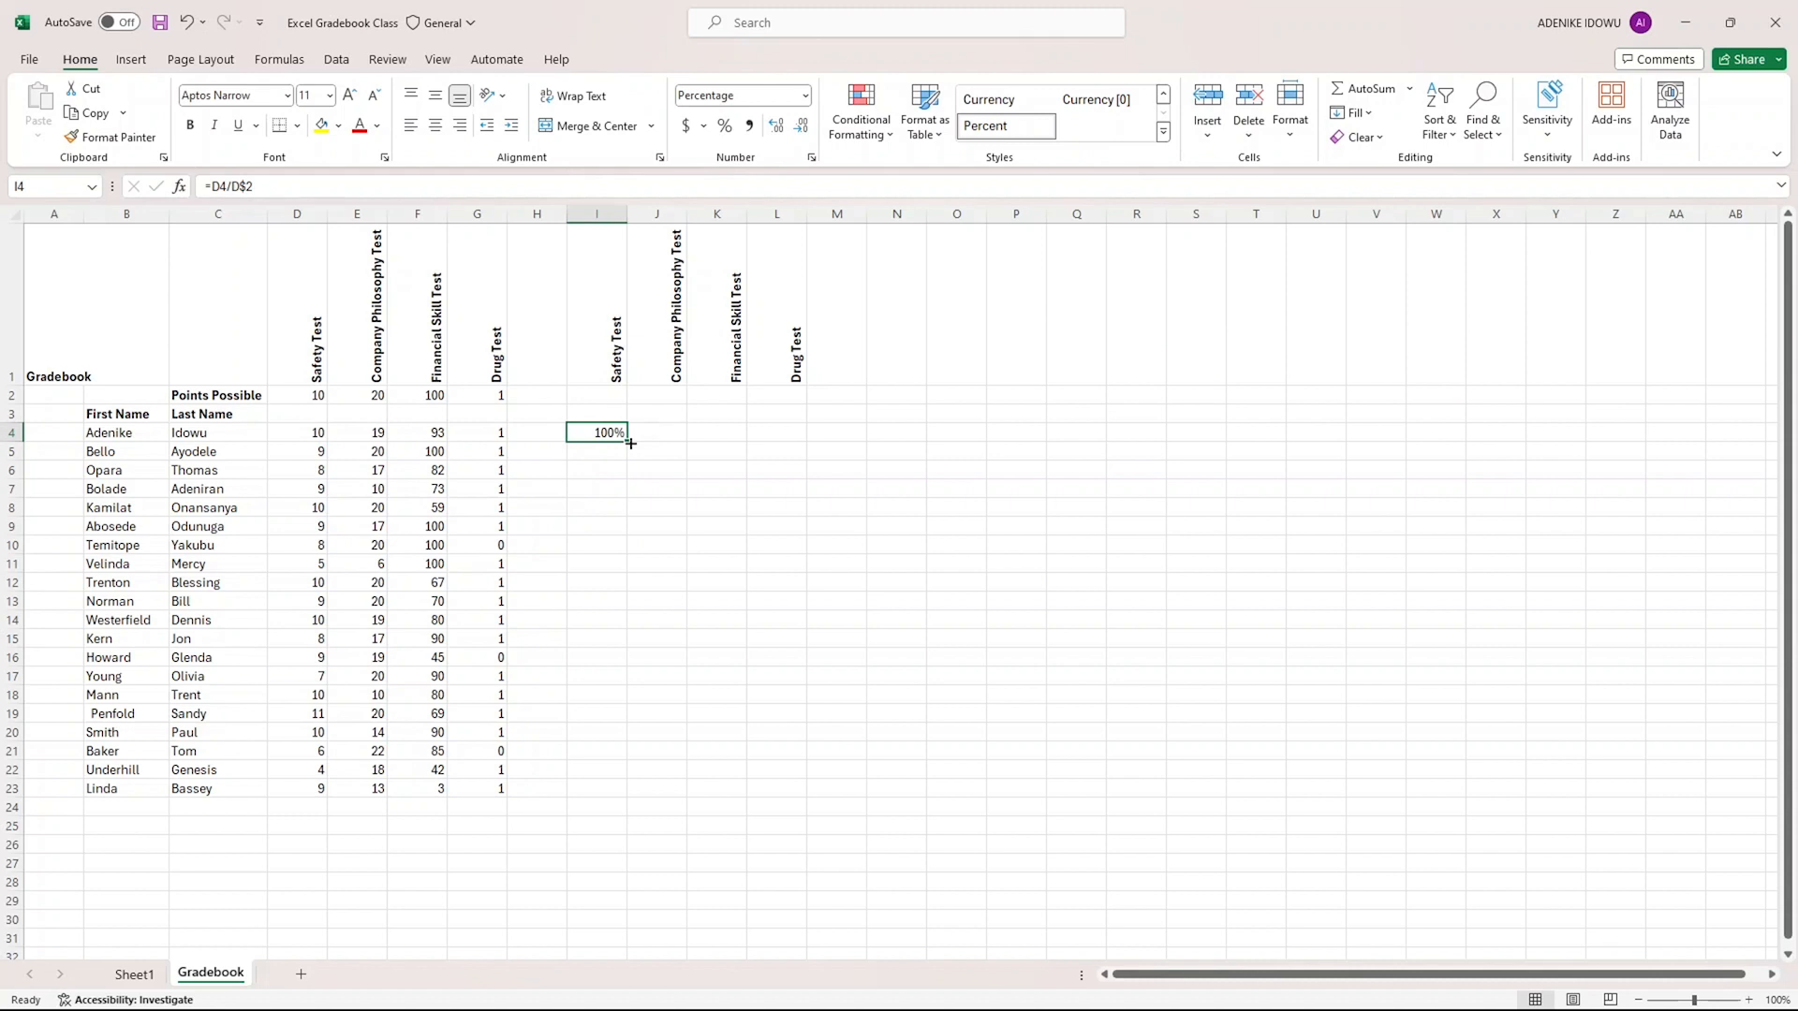
pyautogui.moveTo(628, 438); pyautogui.dragTo(614, 798)
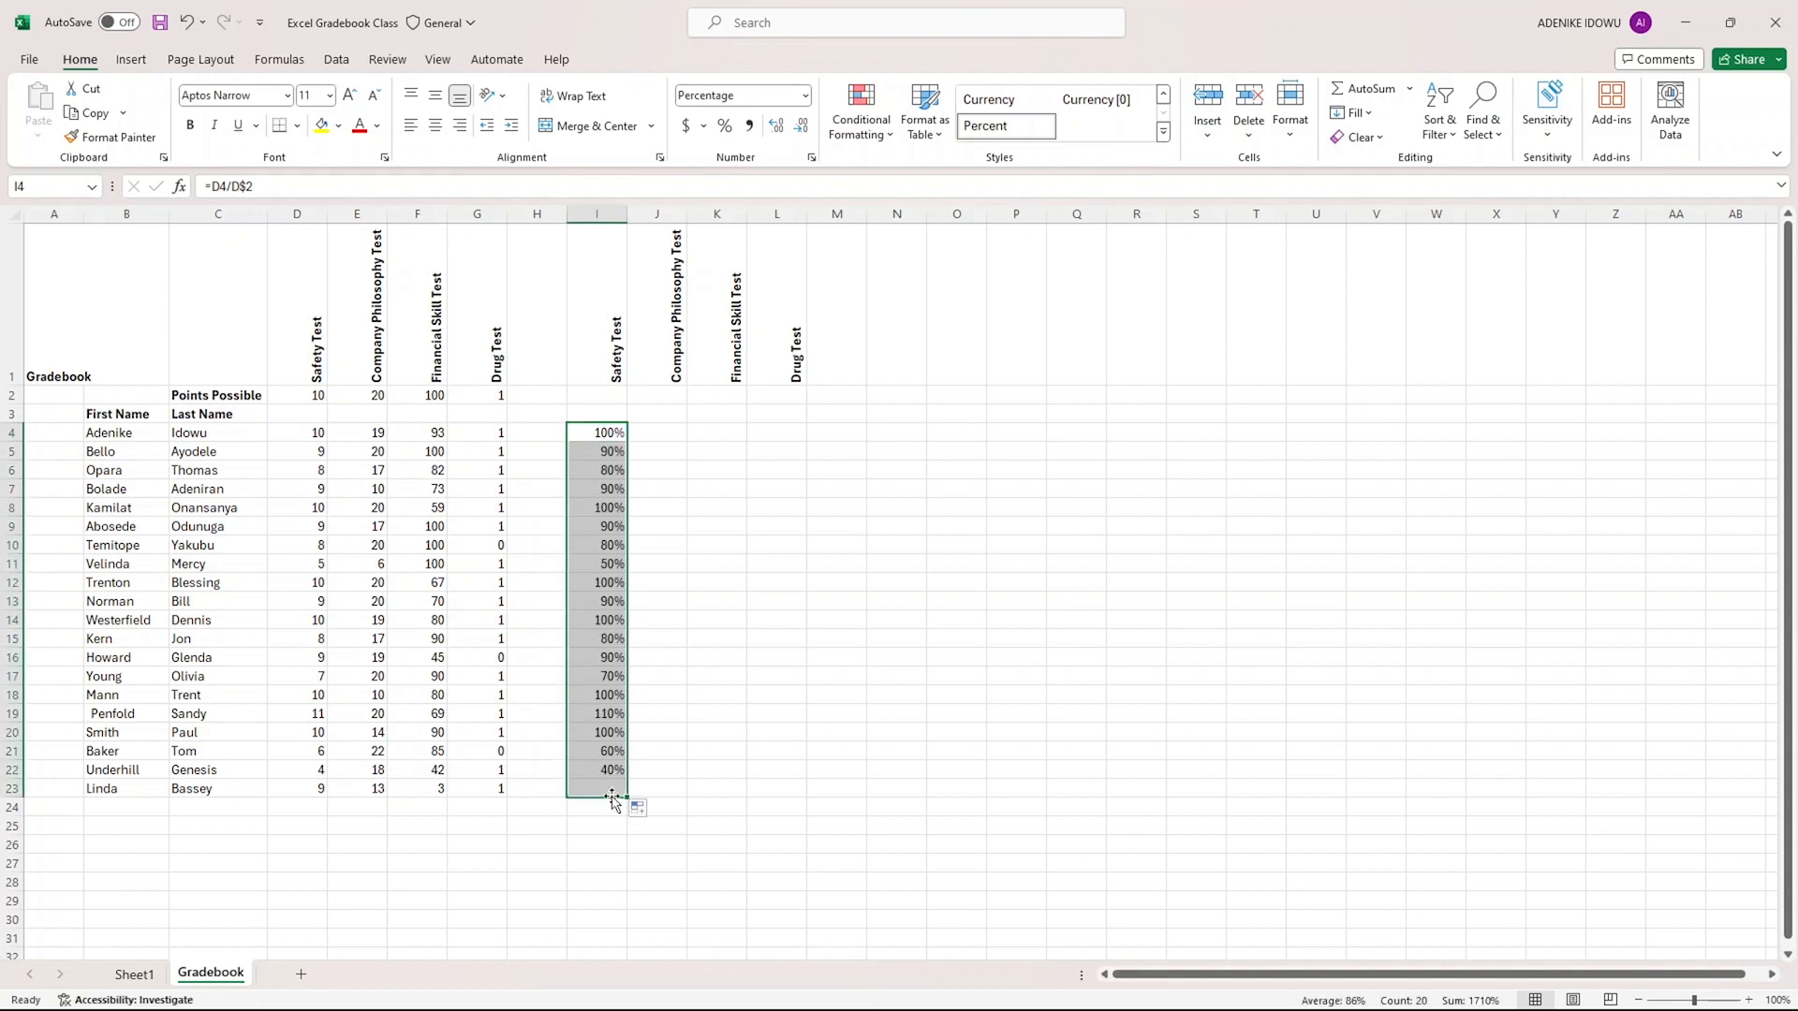
pyautogui.click(678, 757)
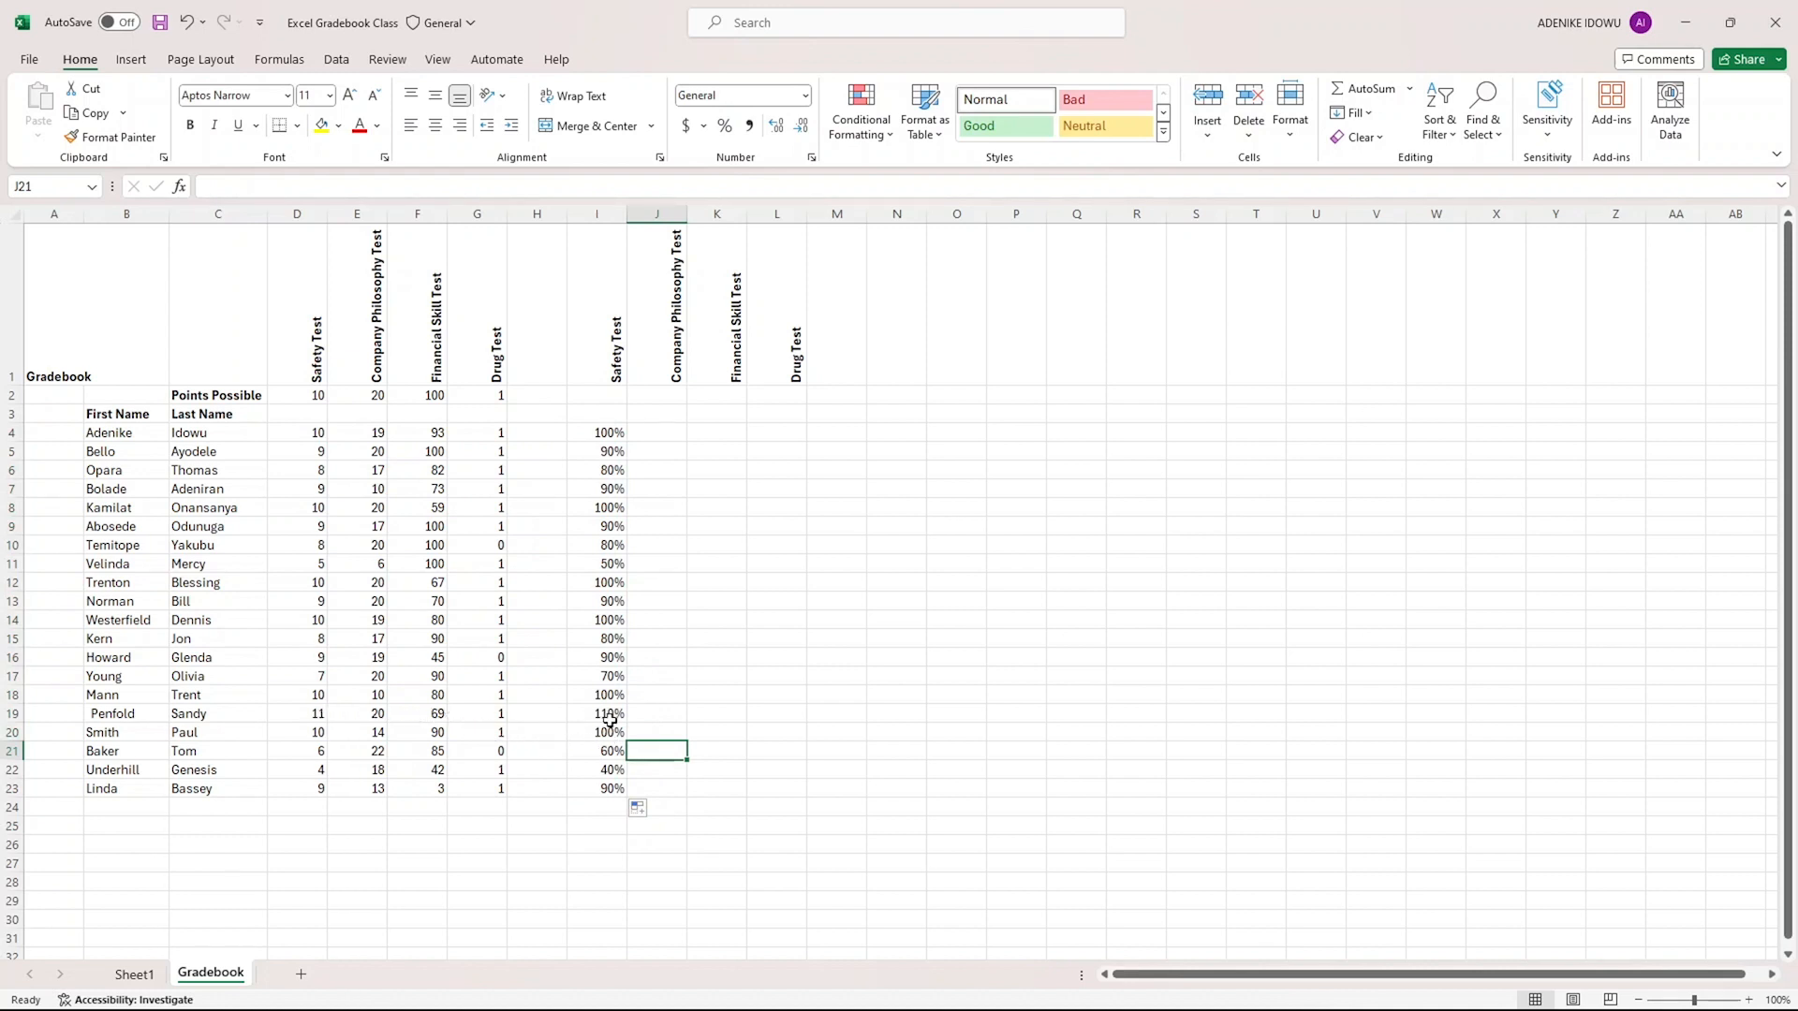
pyautogui.moveTo(613, 788); pyautogui.dragTo(620, 805)
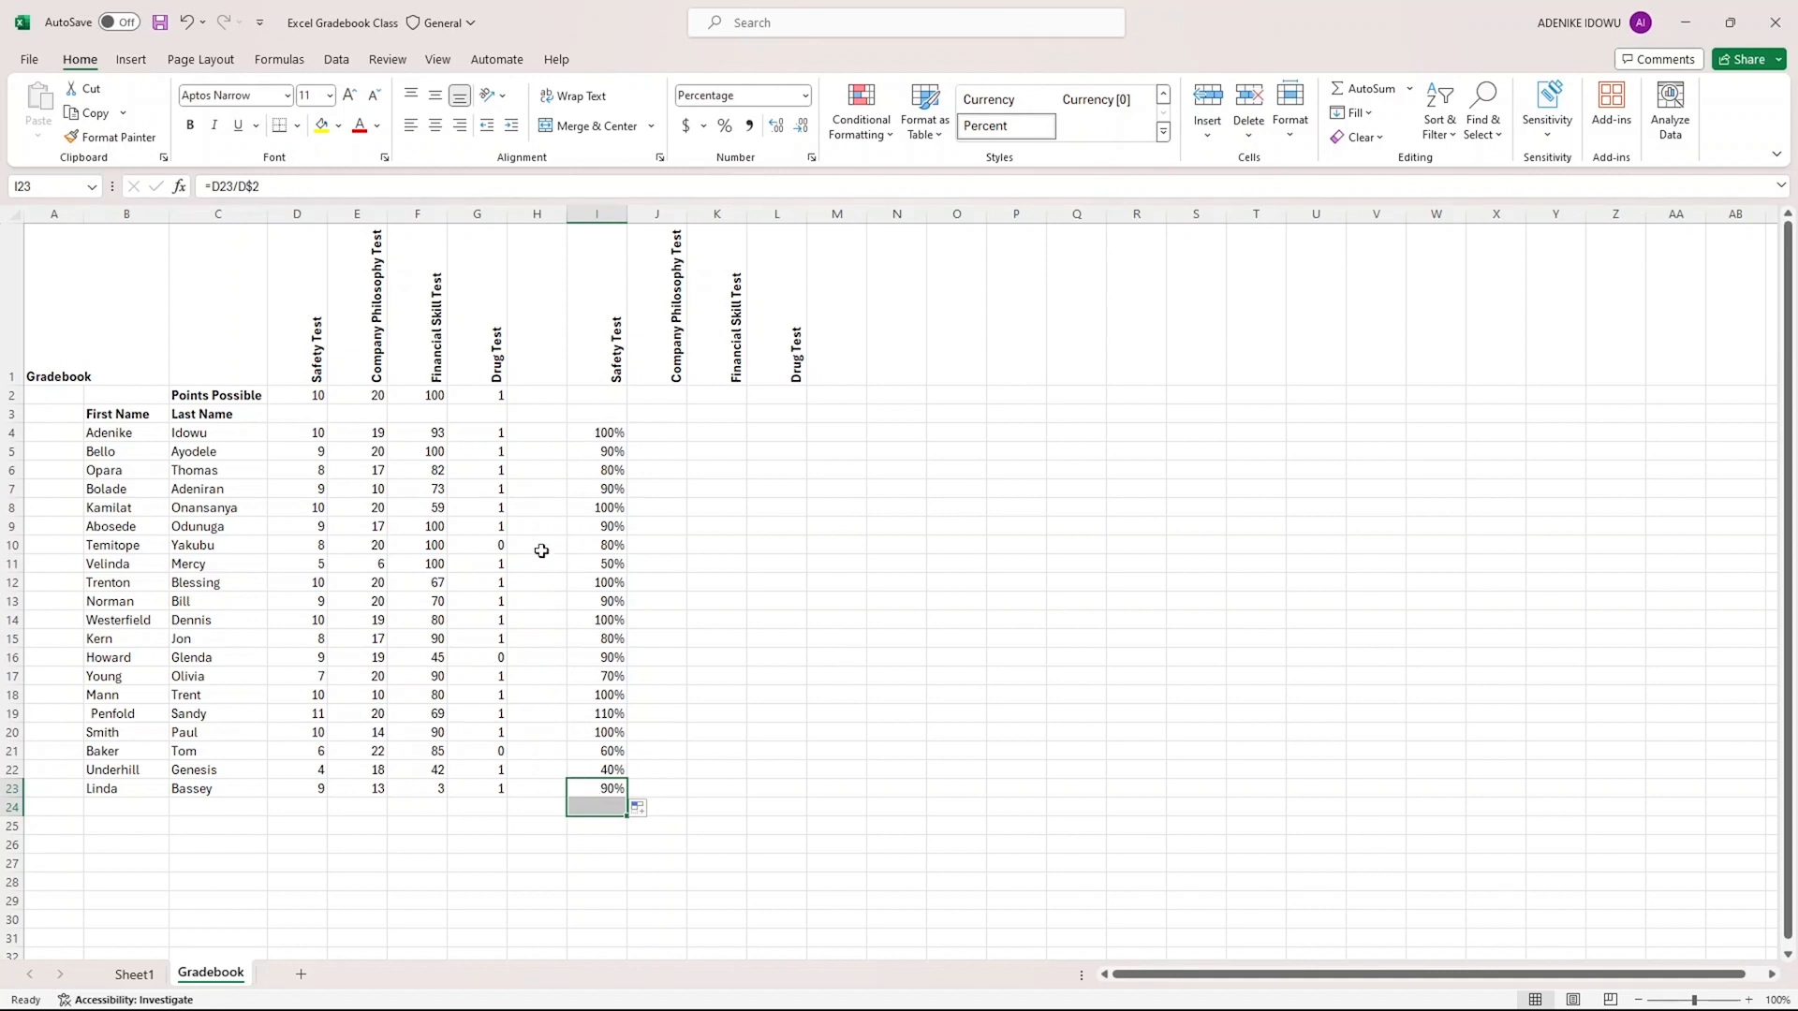
pyautogui.click(604, 434)
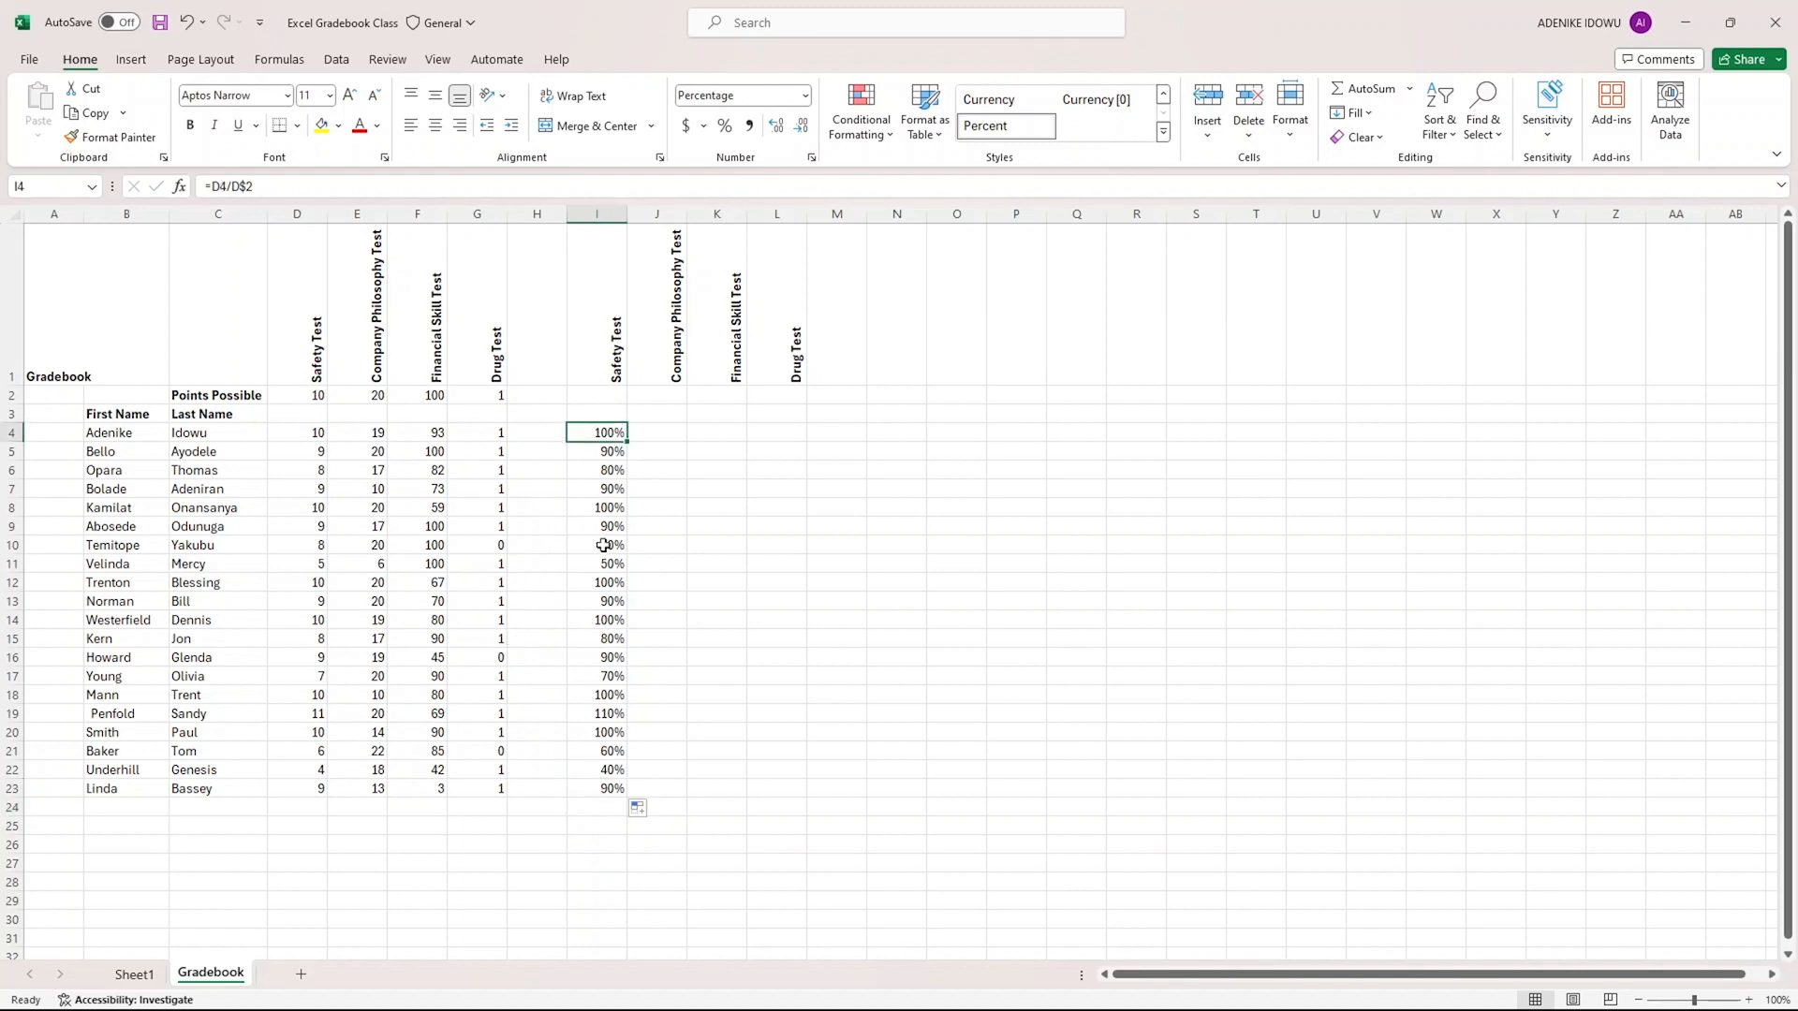
# Step: Spot-check the Safety Test percentage formulas in column I, and fill I4:I23 across to column L for the other three tests
pyautogui.click(611, 584)
pyautogui.click(600, 710)
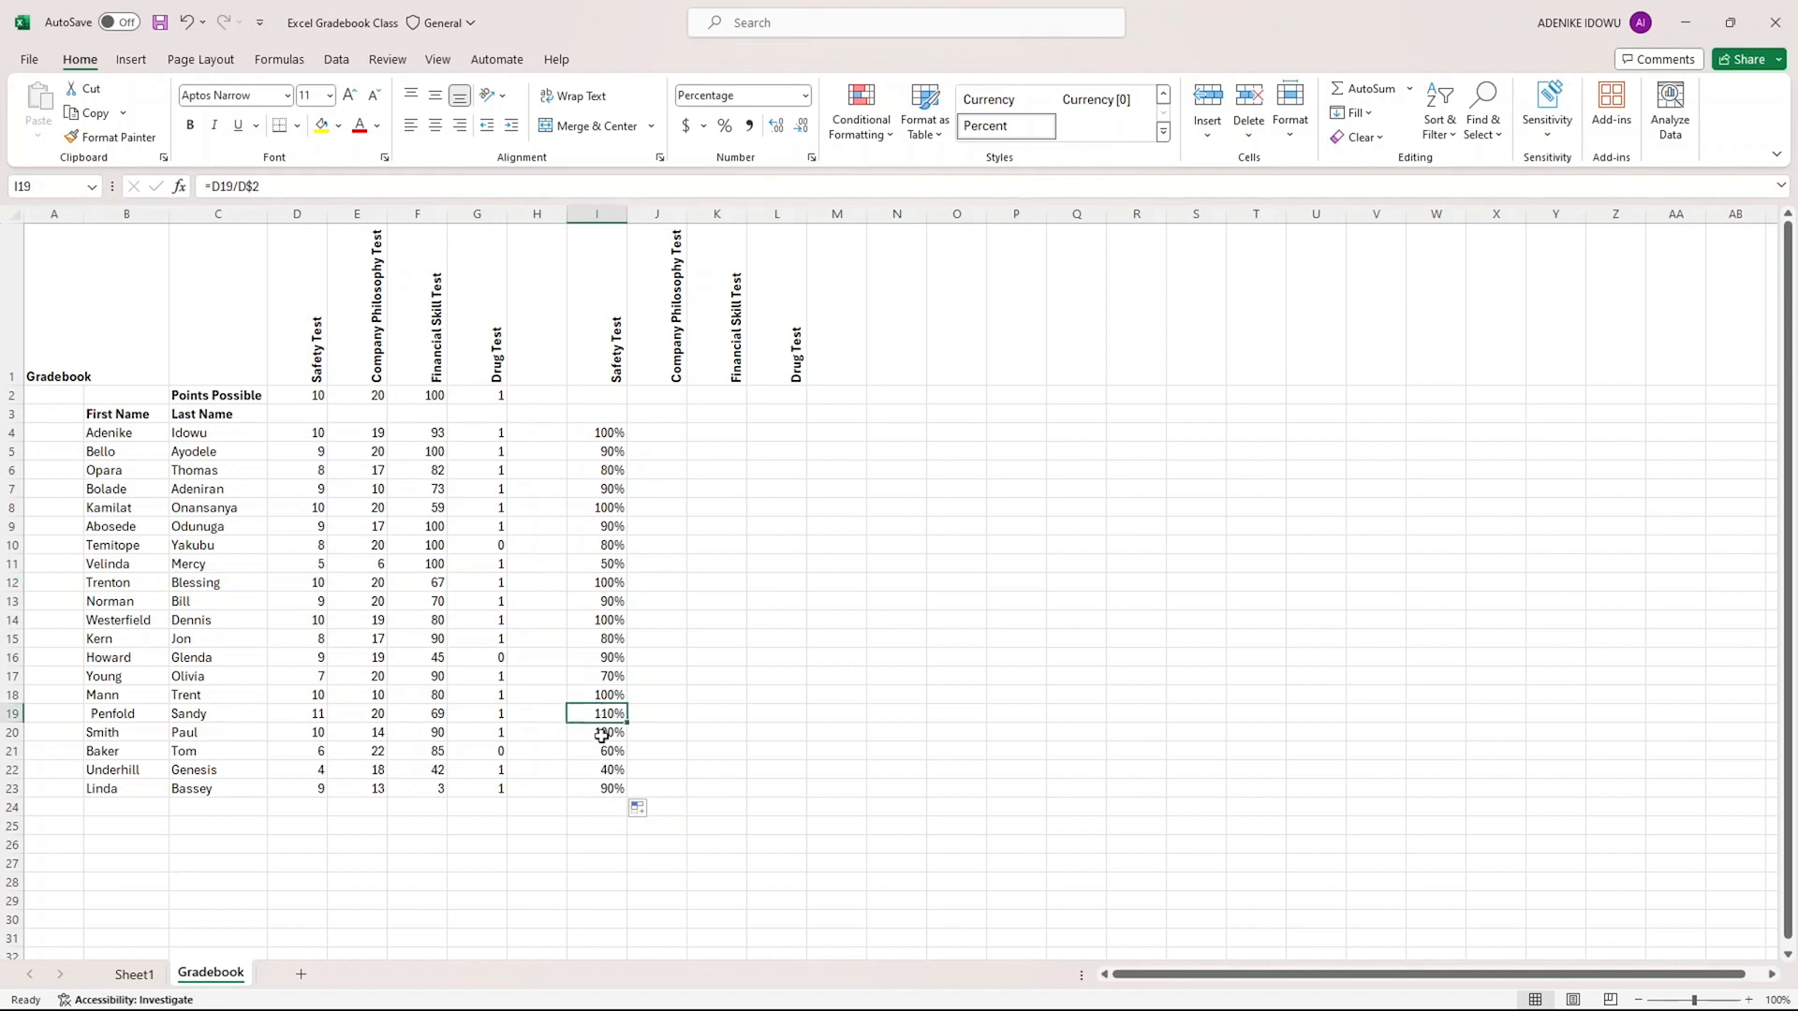
pyautogui.click(610, 771)
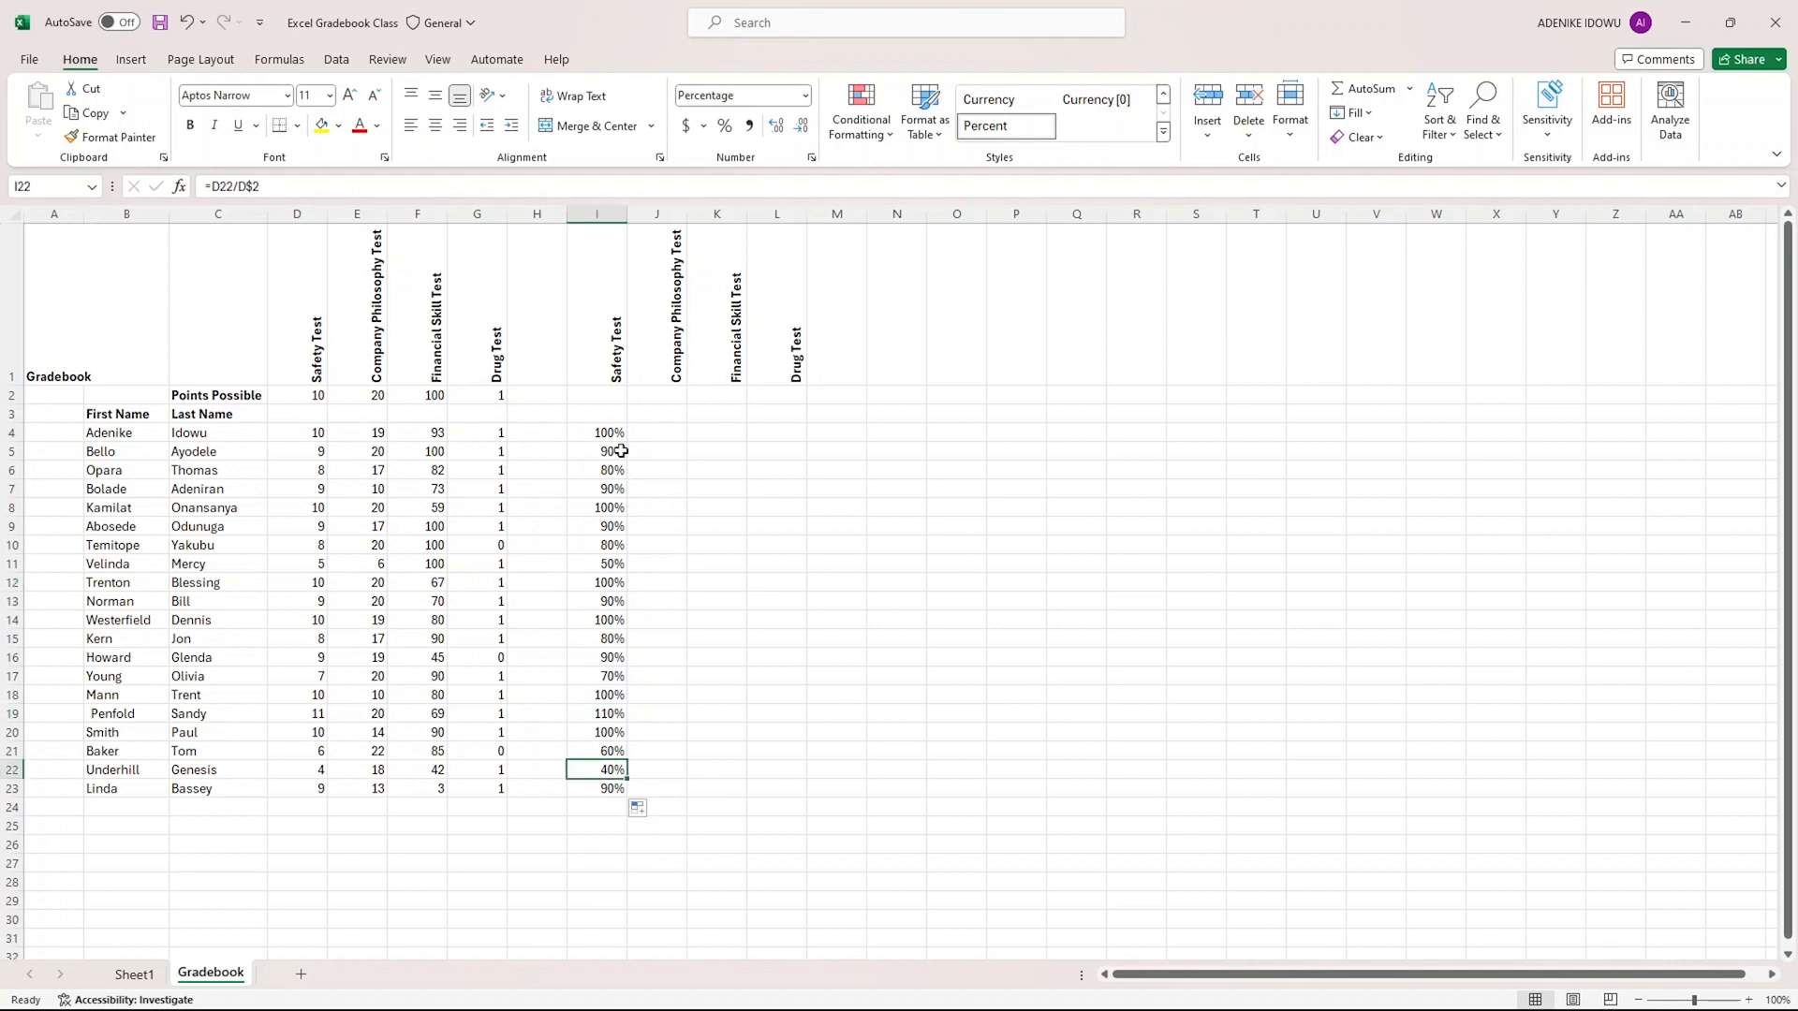
pyautogui.click(614, 434)
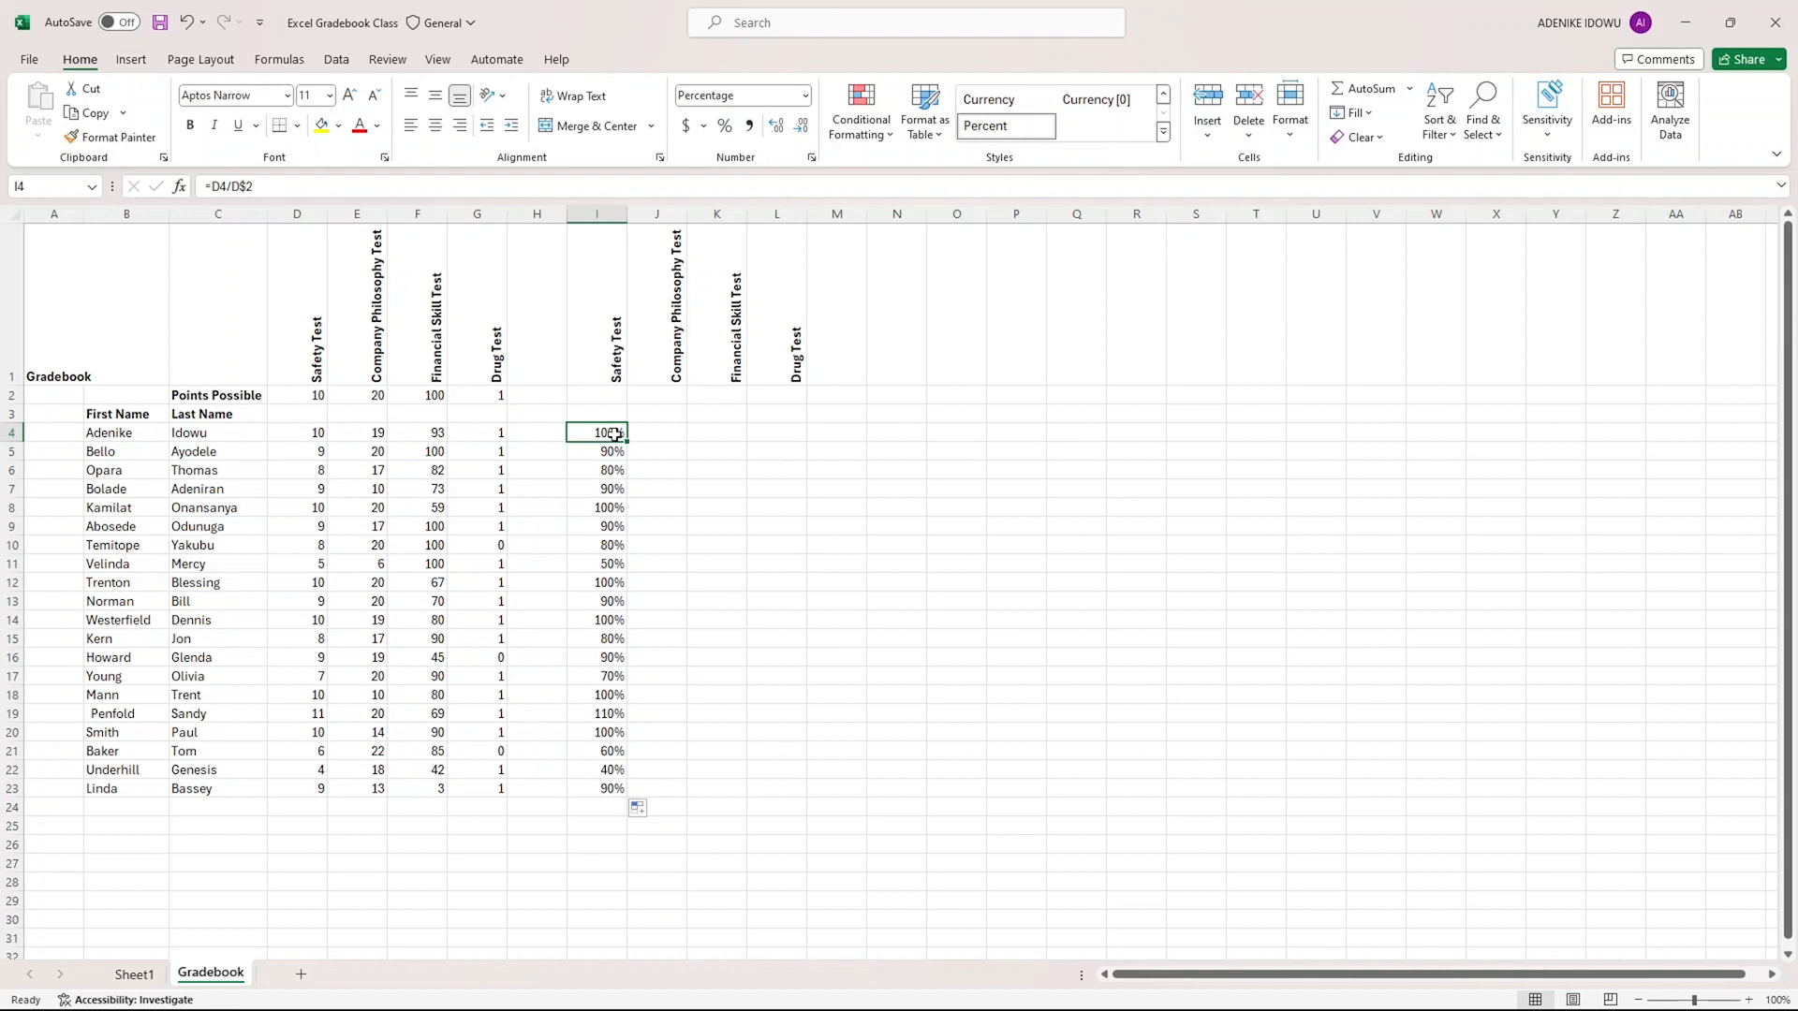
pyautogui.moveTo(615, 434); pyautogui.dragTo(603, 789)
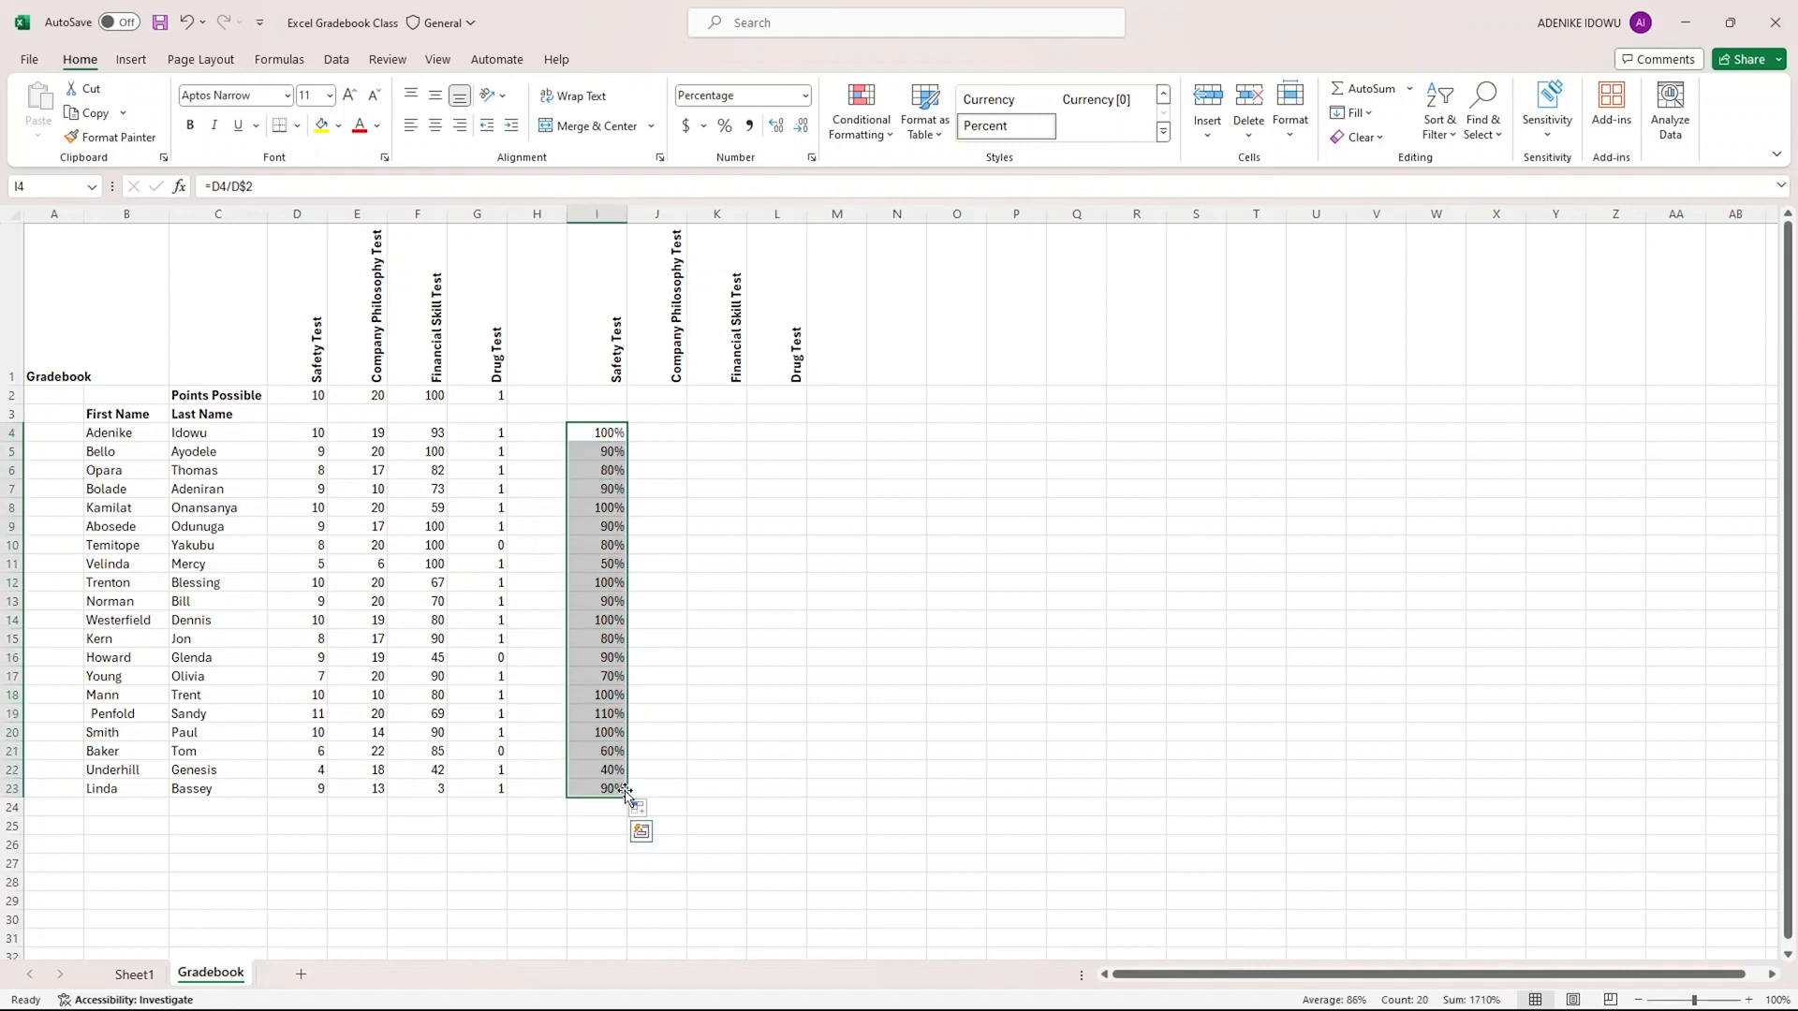
pyautogui.moveTo(627, 797); pyautogui.dragTo(721, 812)
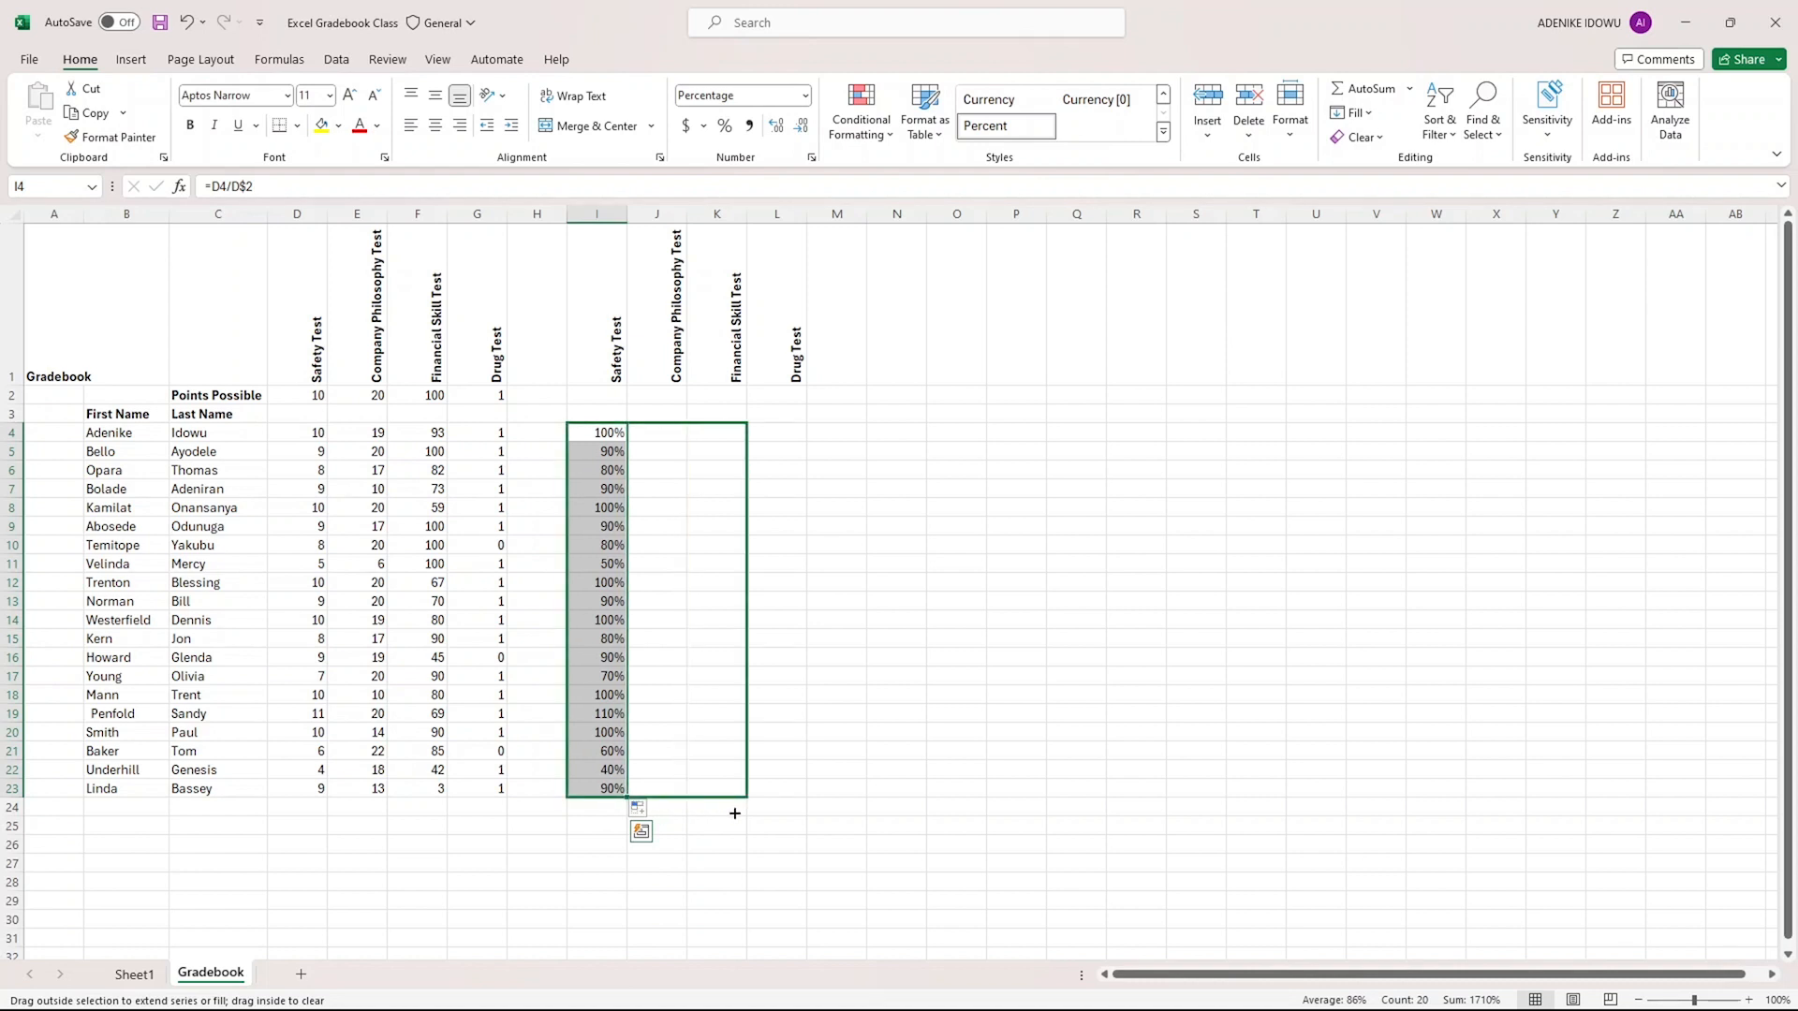
pyautogui.moveTo(763, 817); pyautogui.dragTo(786, 811)
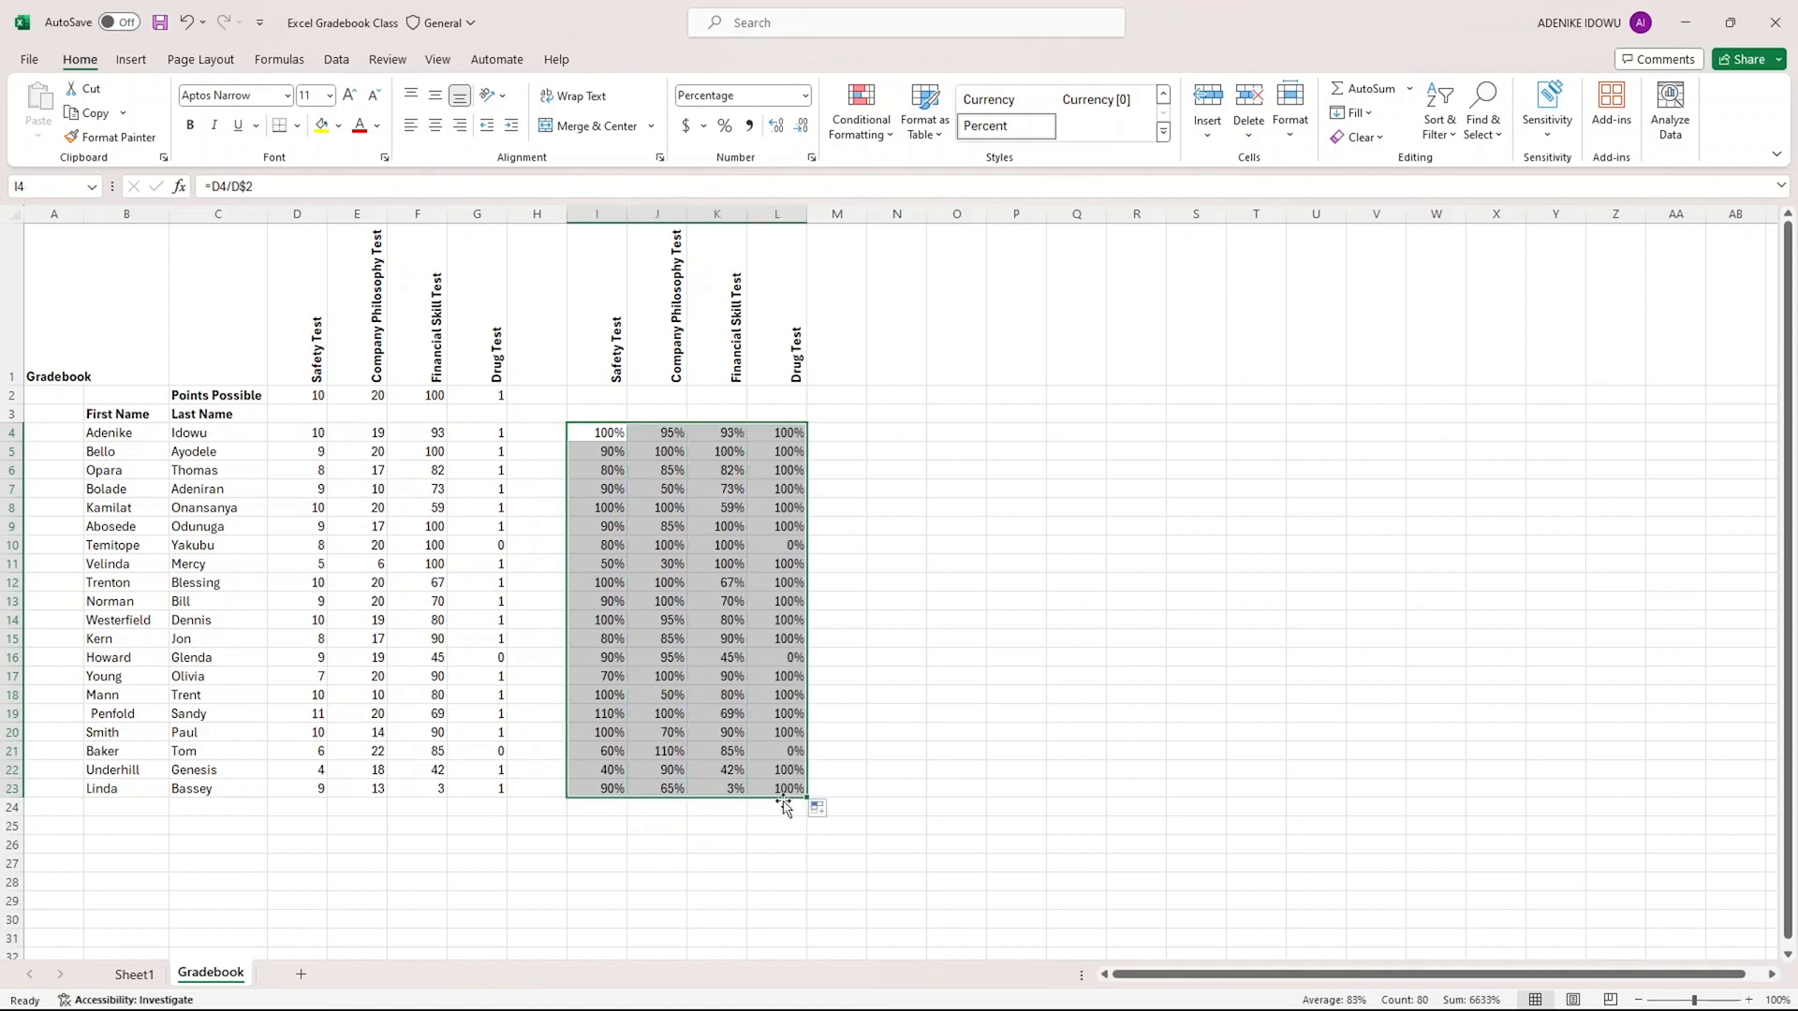
pyautogui.click(878, 588)
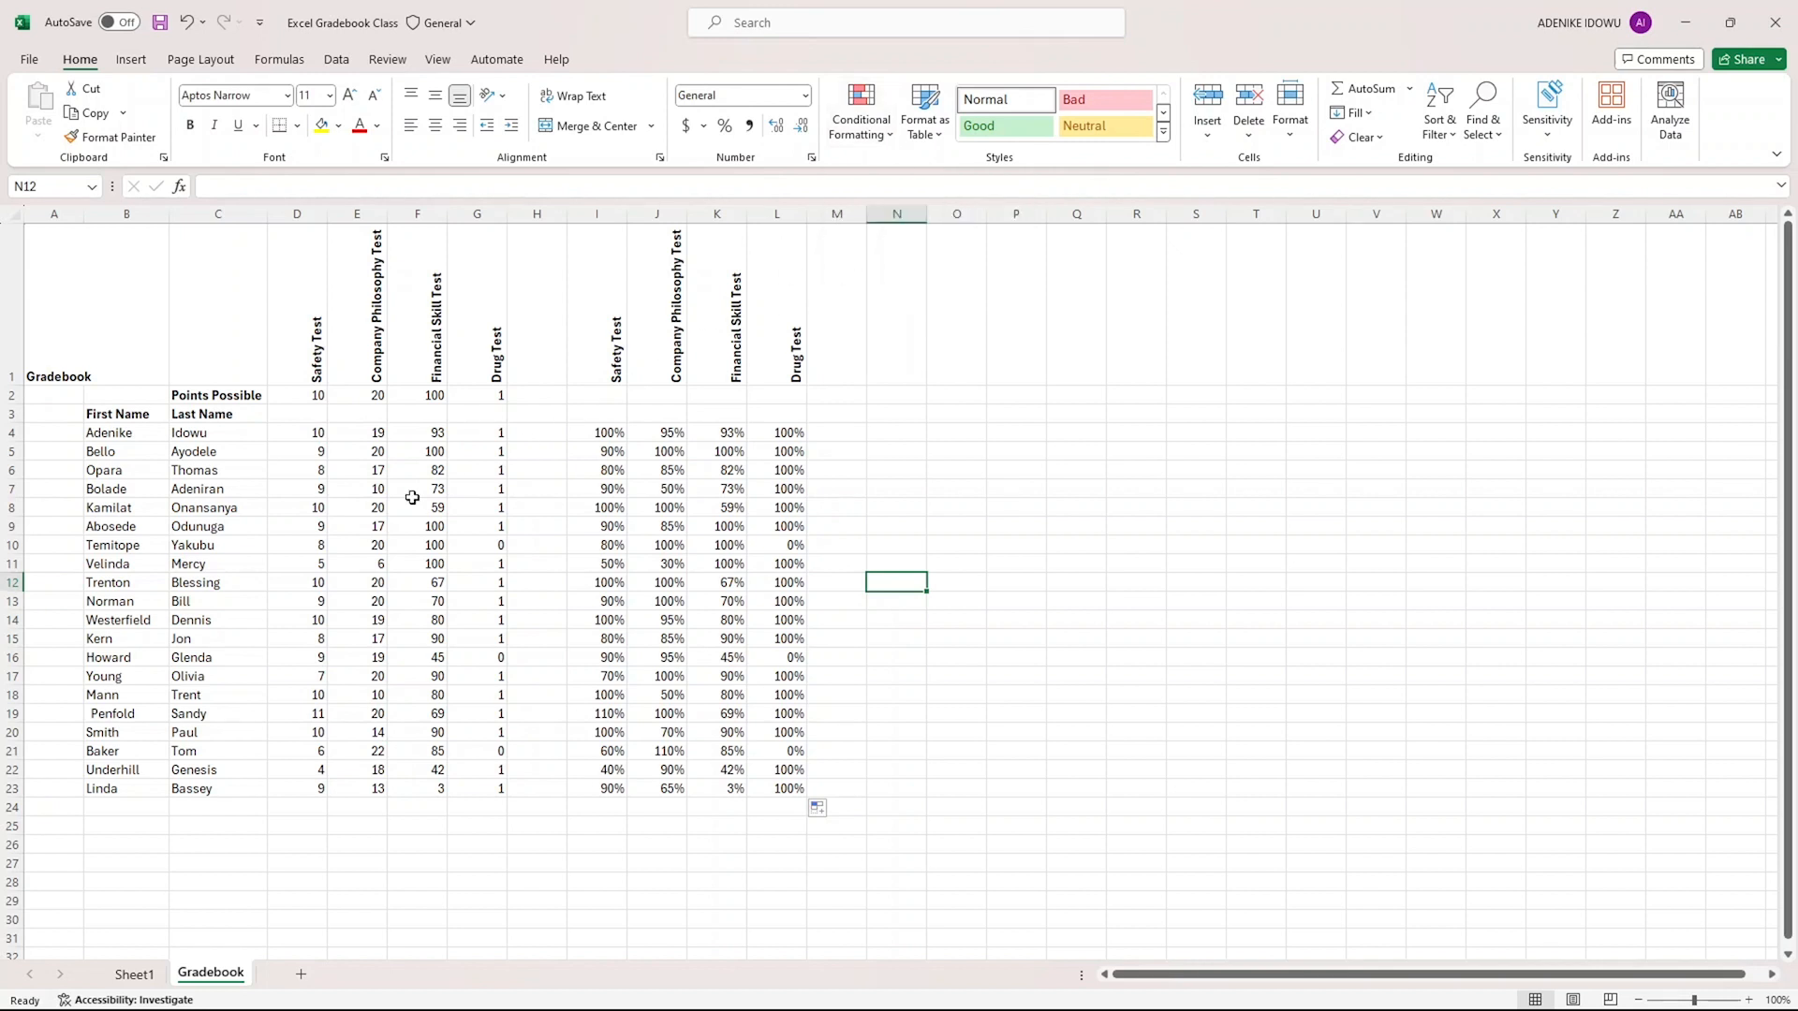
# Step: Apply the 4 Traffic Lights icon set as conditional formatting to the Safety Test scores in D4:D23
pyautogui.moveTo(300, 440); pyautogui.dragTo(310, 789)
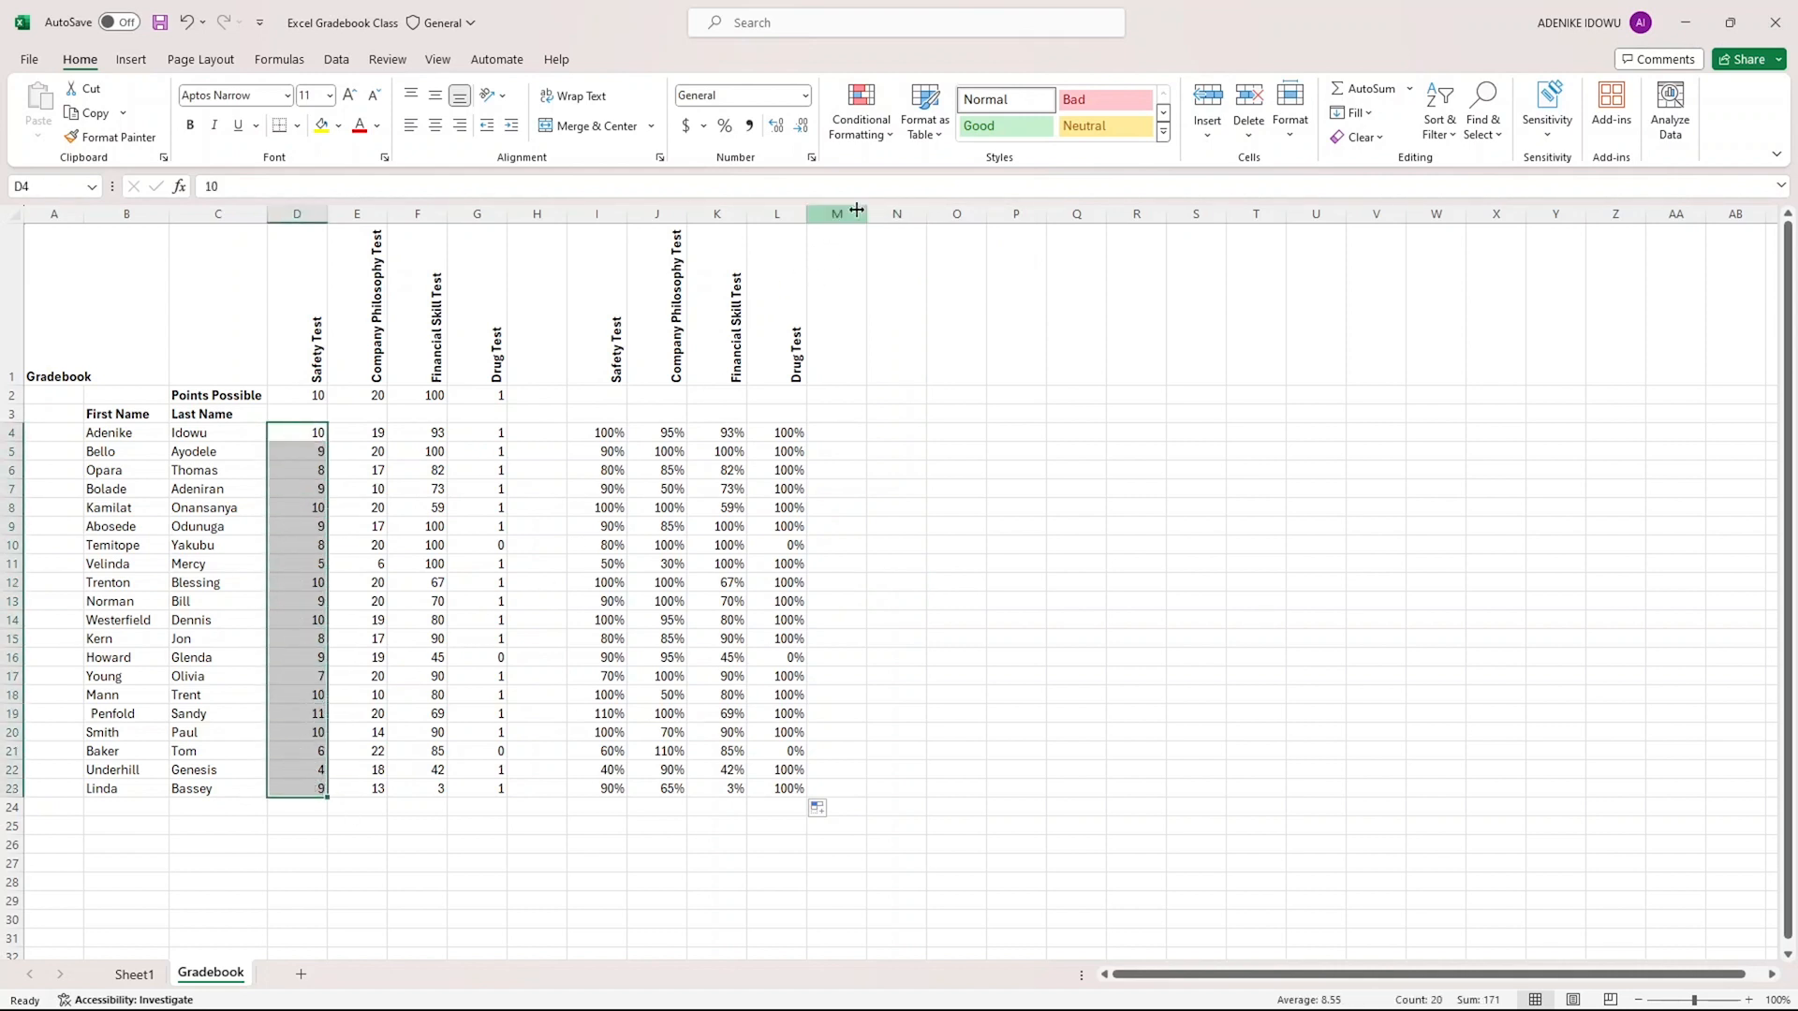
pyautogui.click(892, 138)
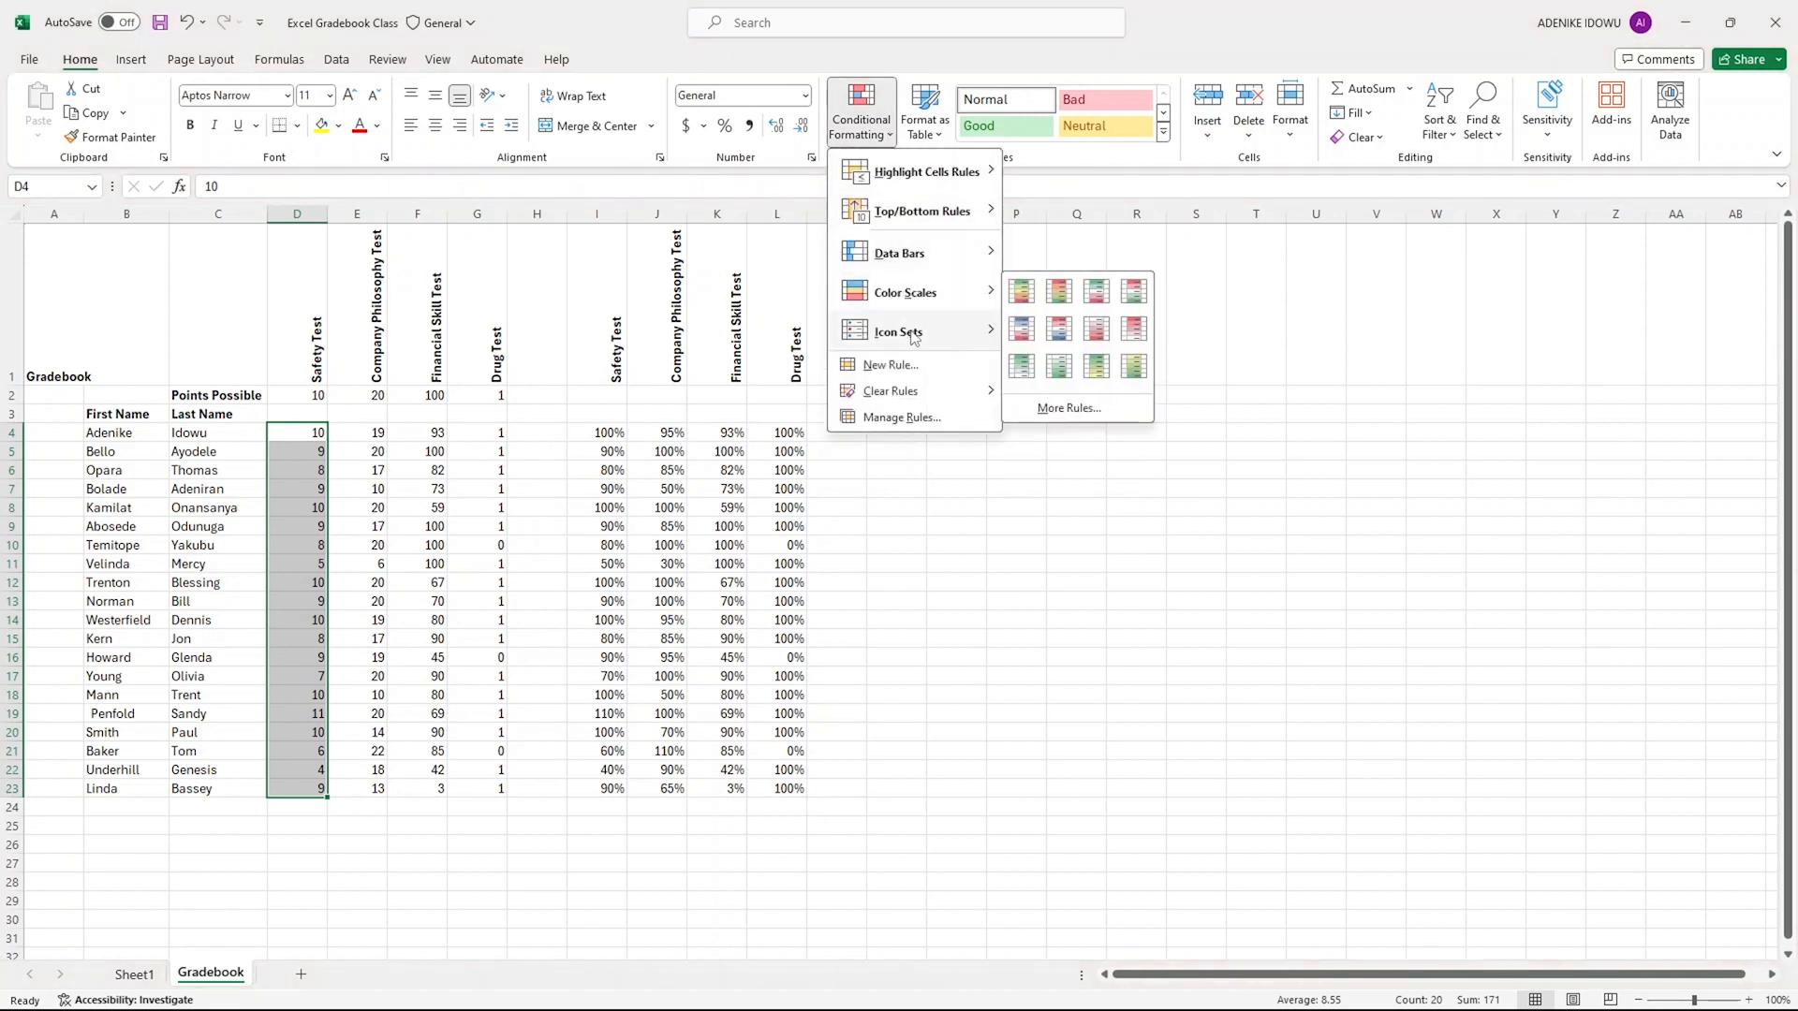
pyautogui.moveTo(908, 170)
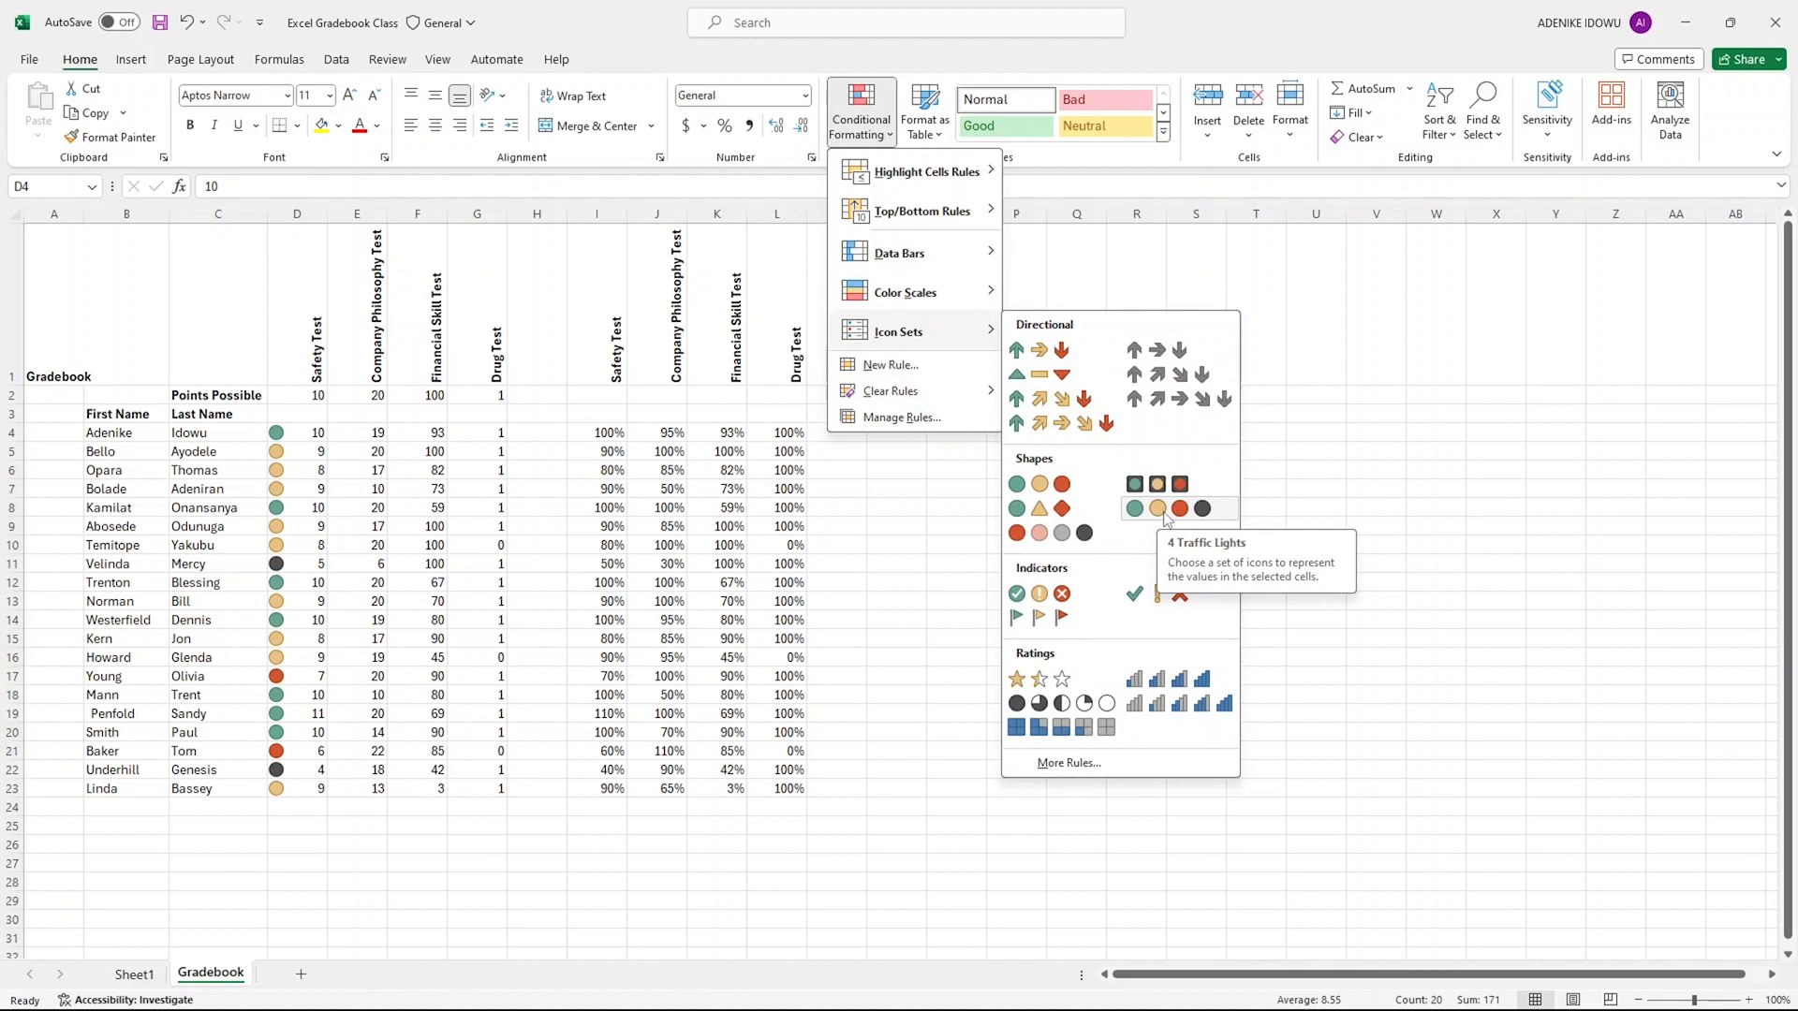
pyautogui.click(1165, 512)
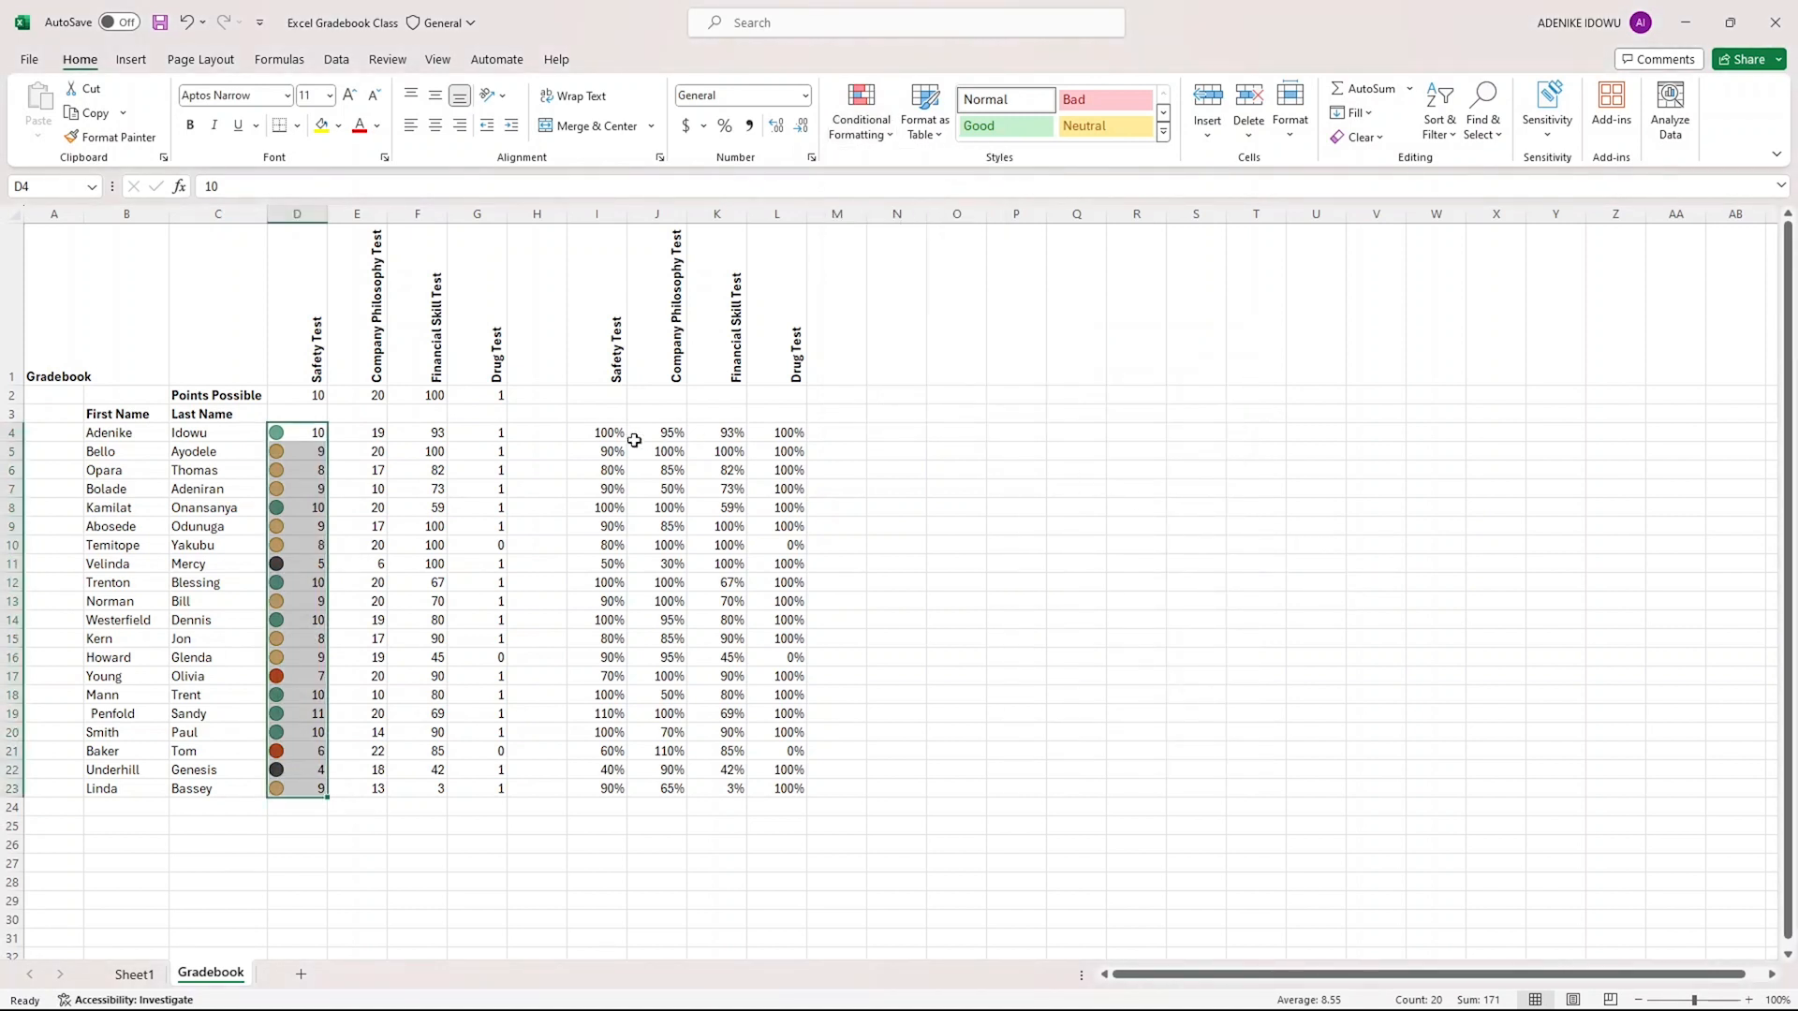
# Step: Apply the 4 Traffic Lights icon set as conditional formatting to the Company Philosophy Test scores in E4:E23
pyautogui.click(377, 435)
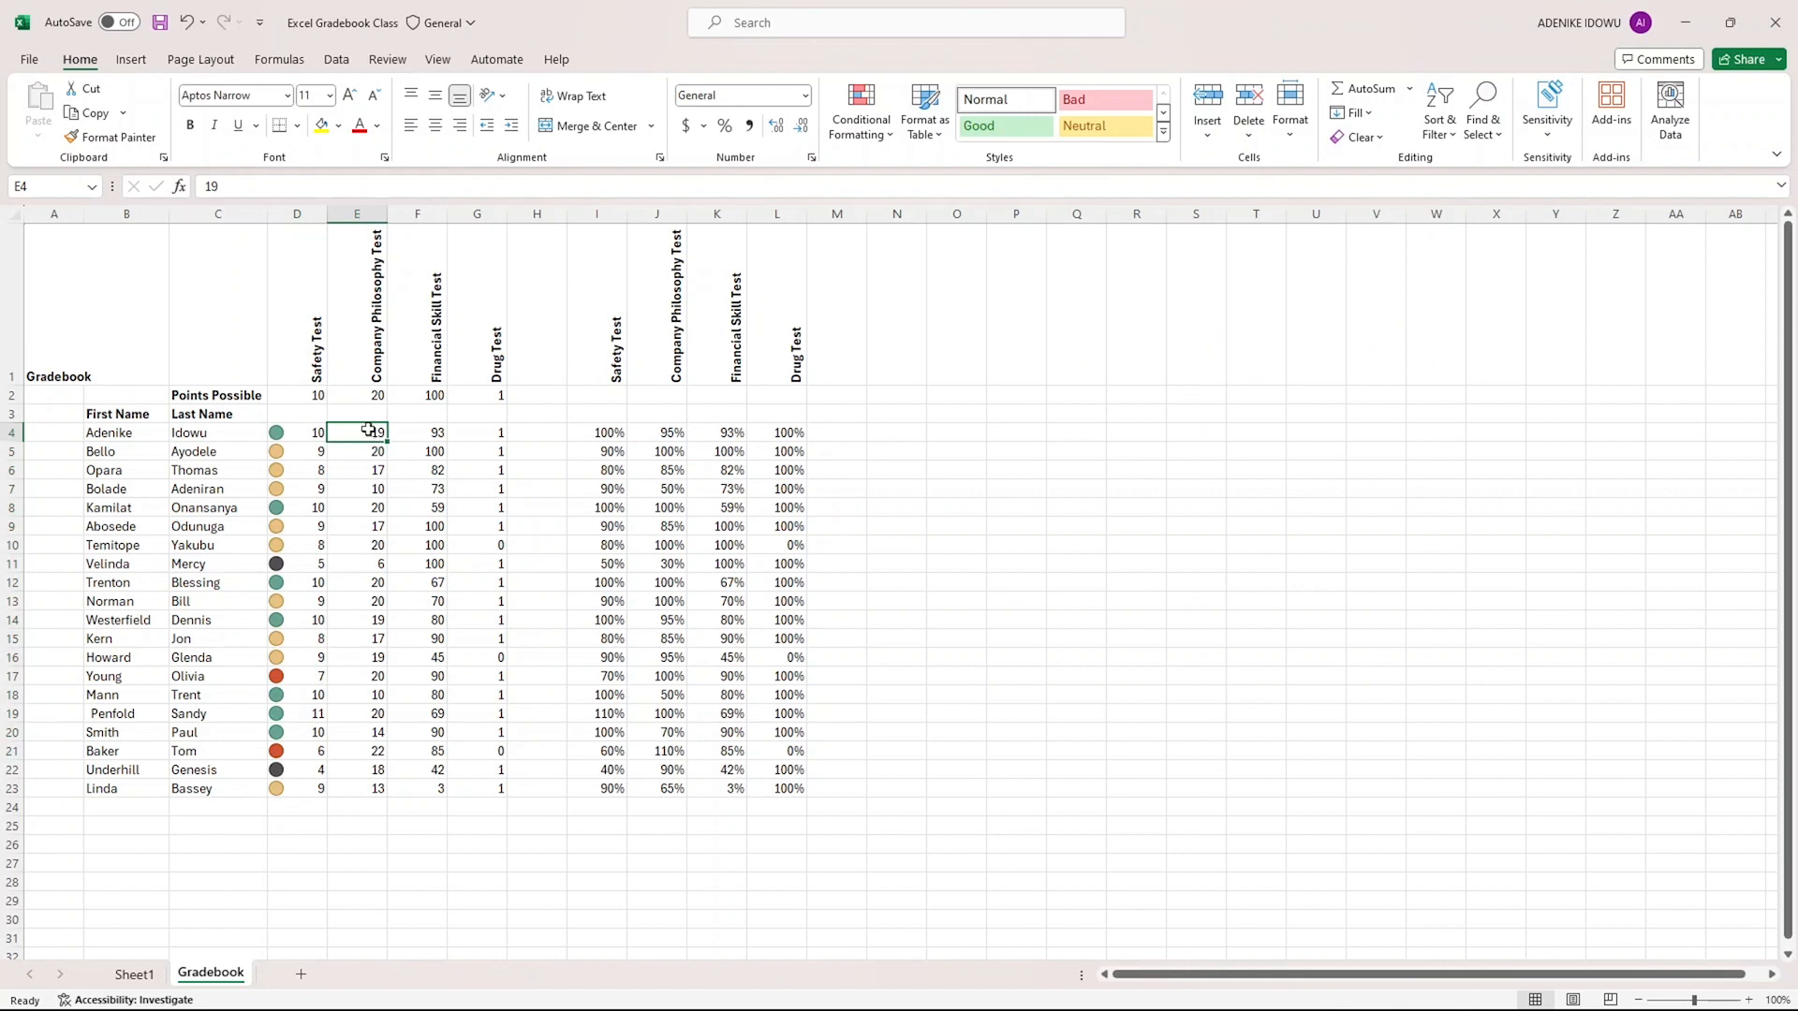
pyautogui.moveTo(369, 431); pyautogui.dragTo(373, 791)
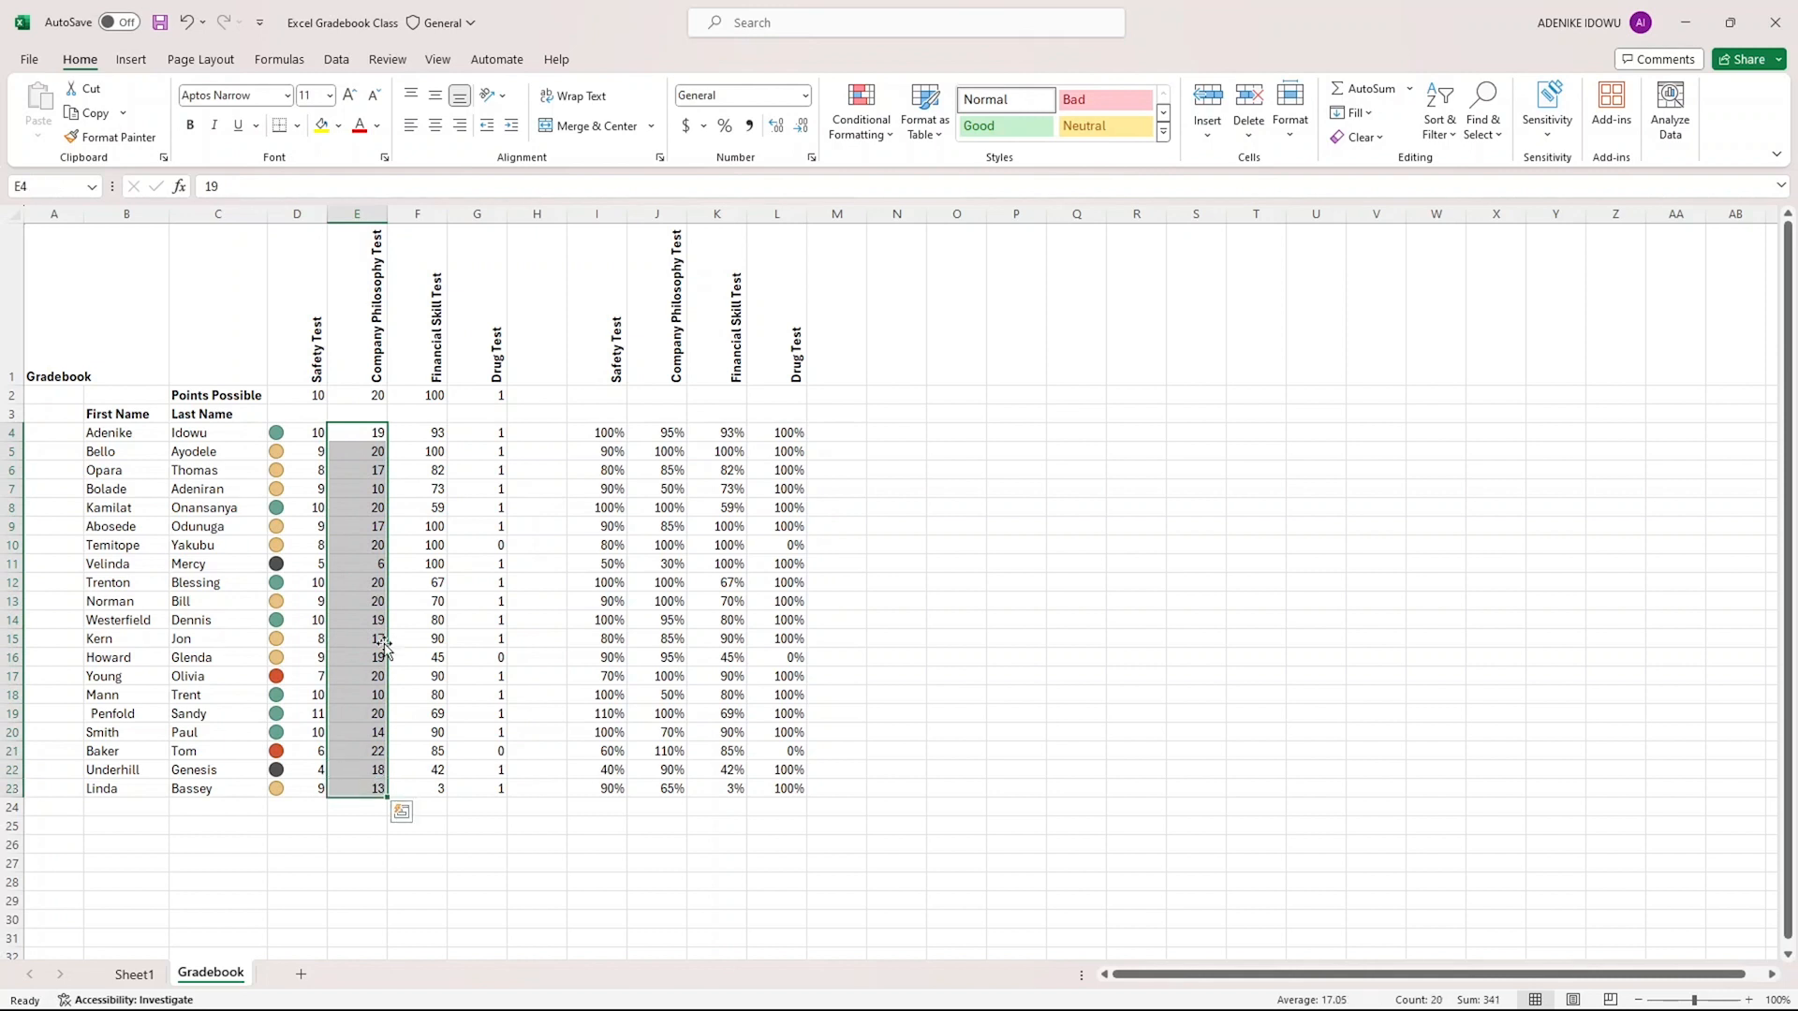
pyautogui.click(887, 134)
pyautogui.moveTo(912, 331)
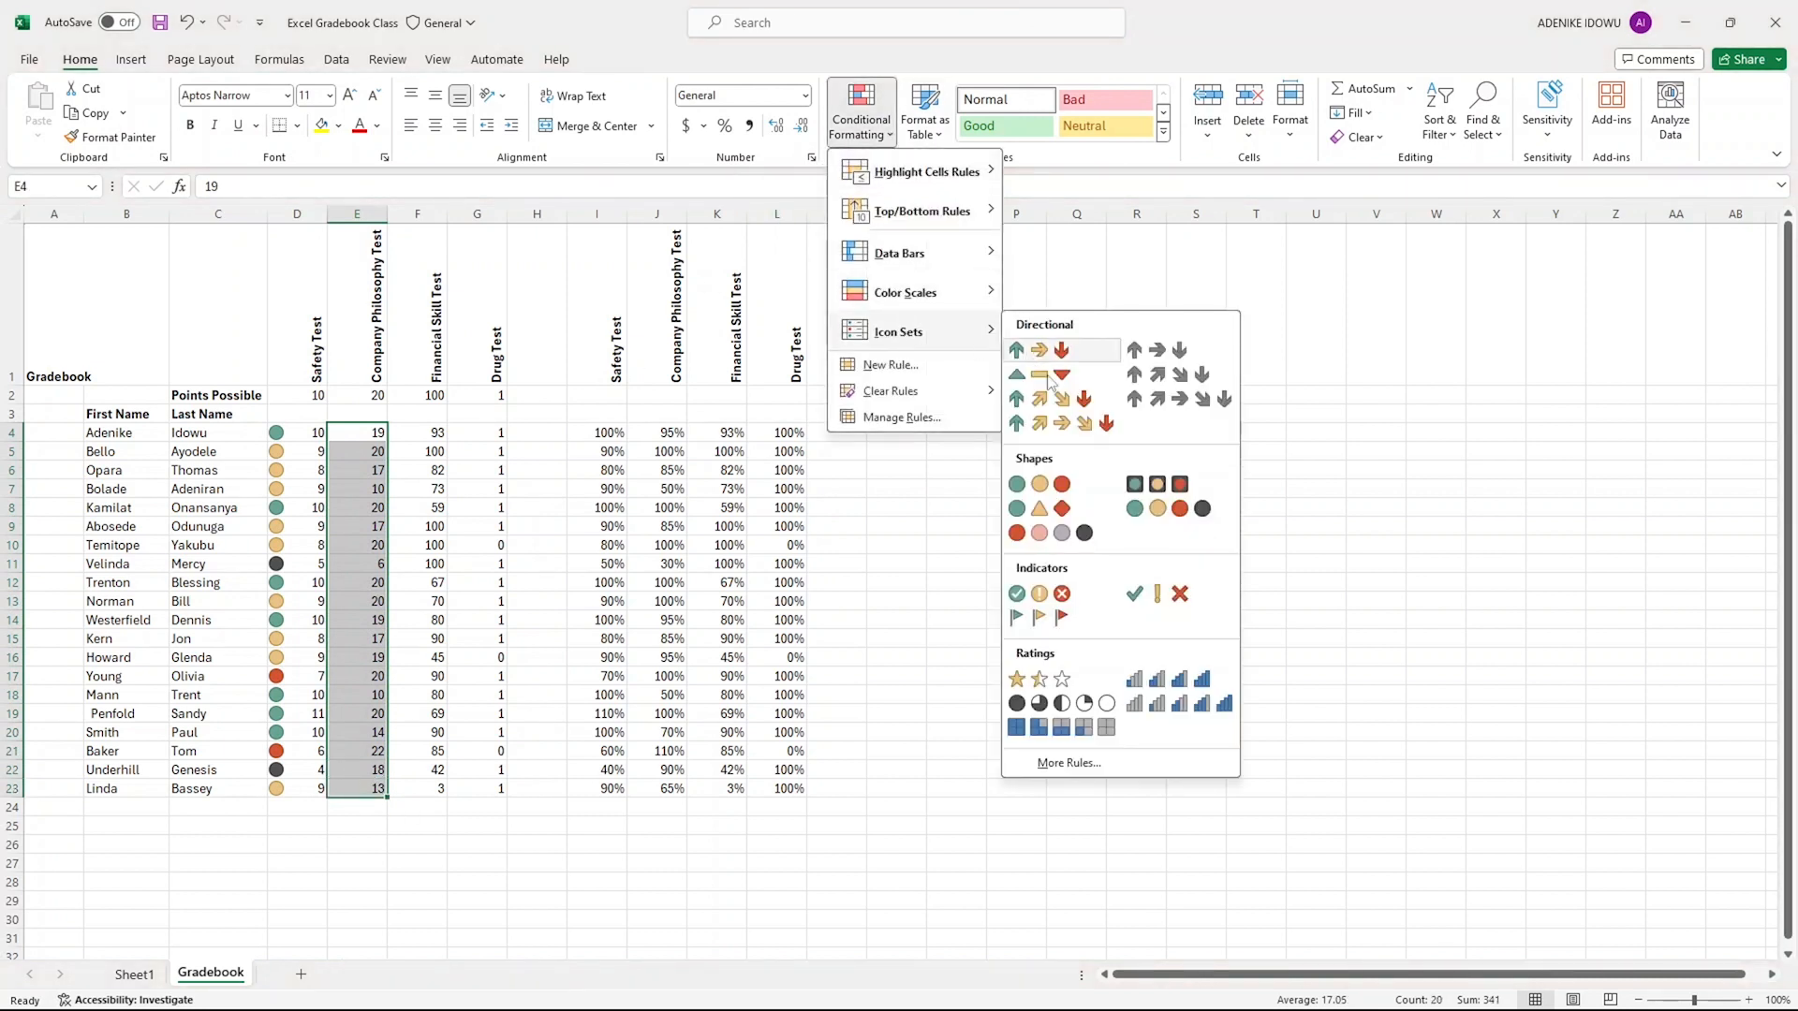
pyautogui.click(1148, 511)
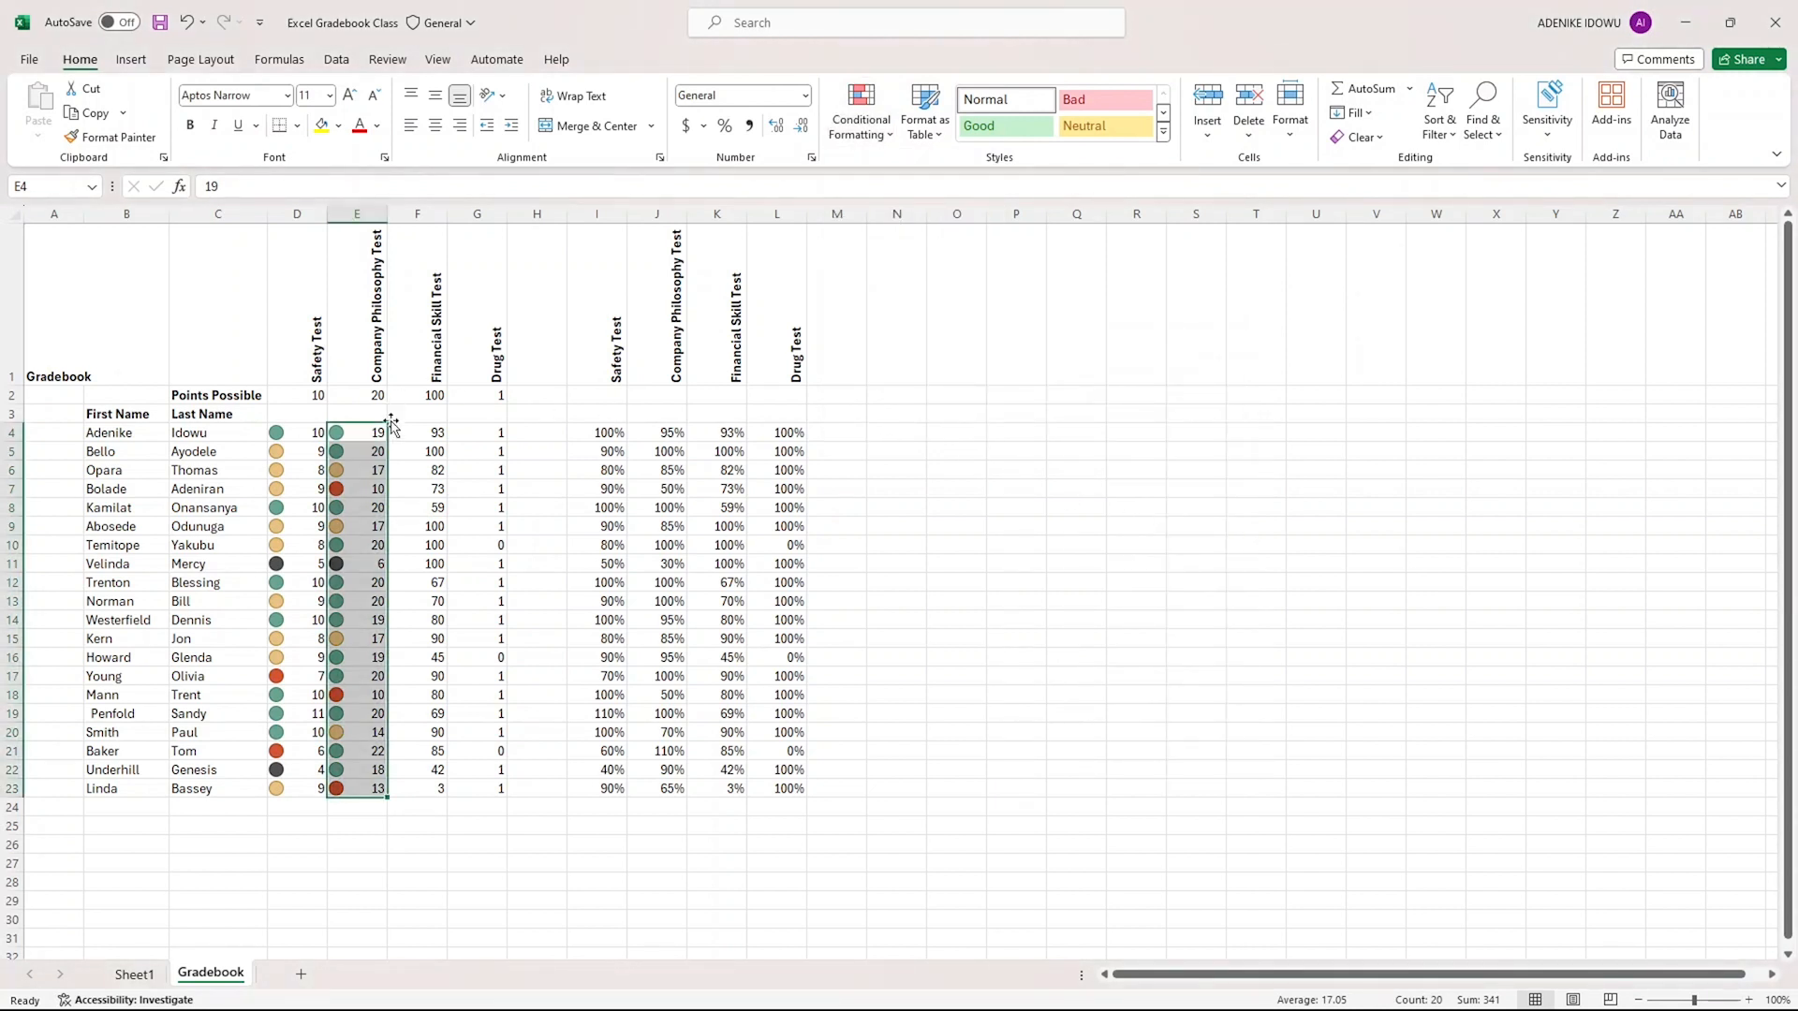
# Step: Apply the 4 Traffic Lights icon set as conditional formatting to the Financial Skill Test scores in F4:F23
pyautogui.moveTo(419, 435); pyautogui.dragTo(442, 794)
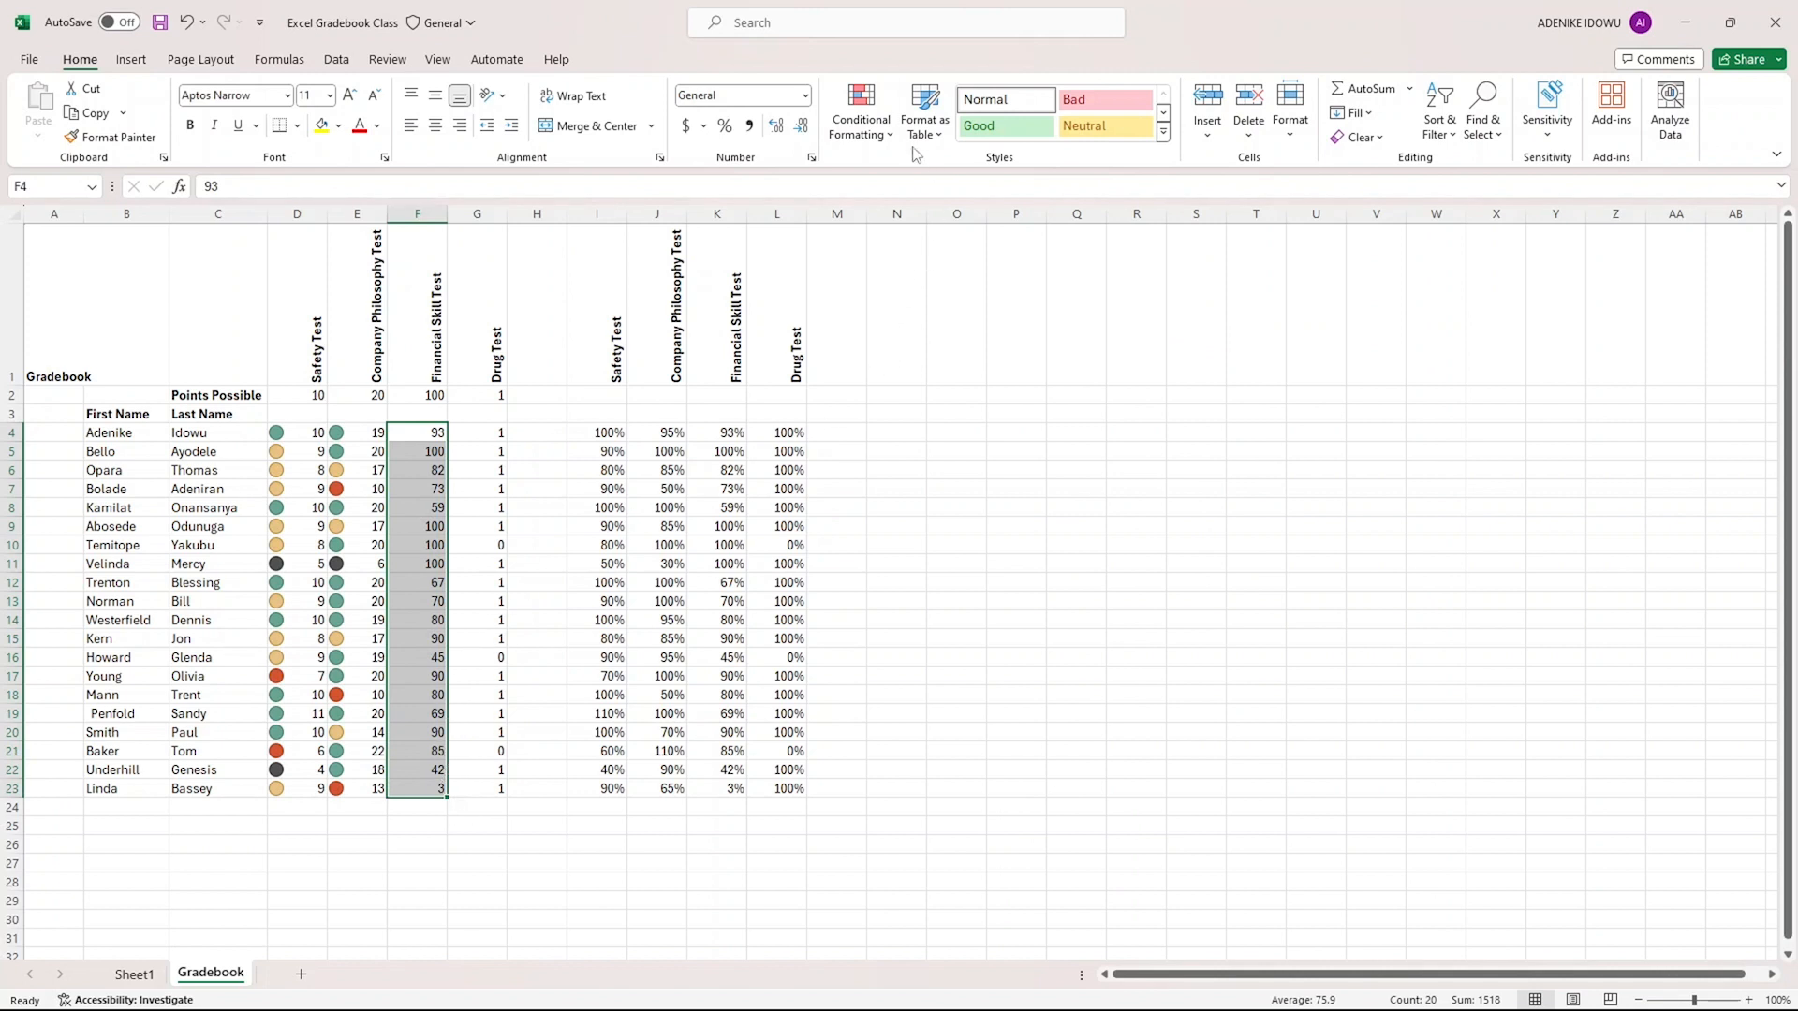
pyautogui.click(889, 137)
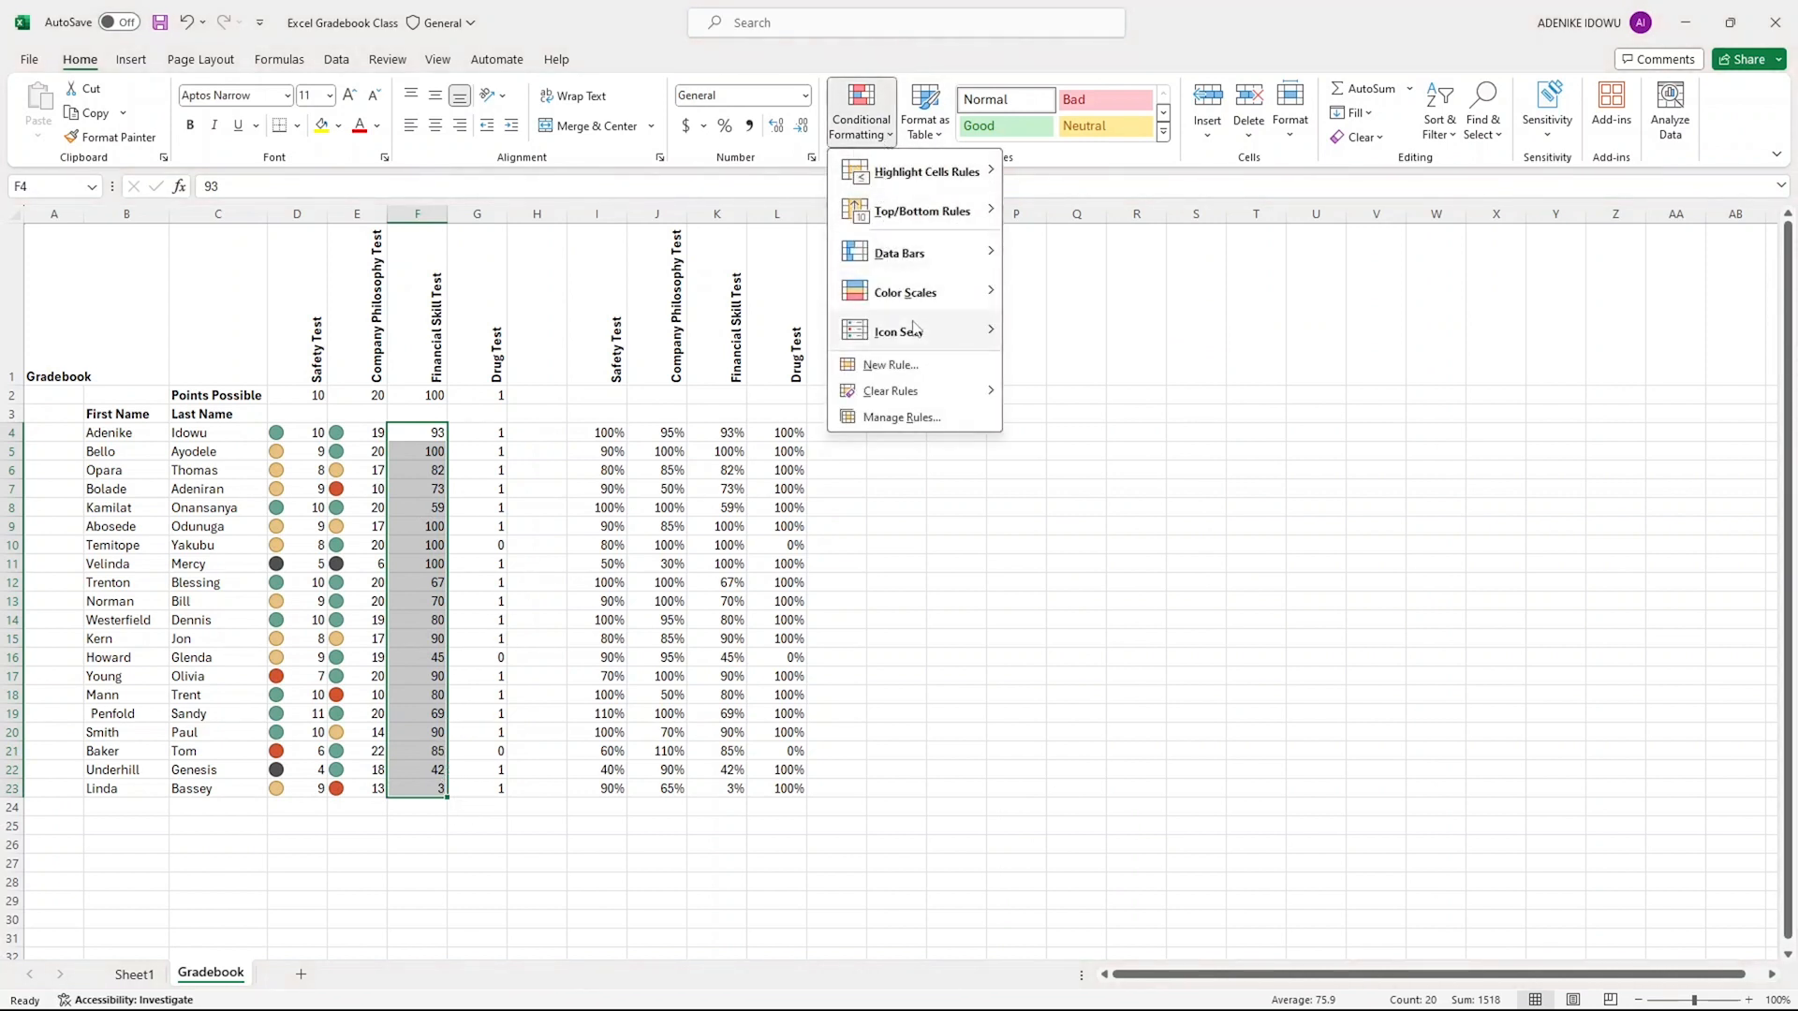
pyautogui.moveTo(919, 339)
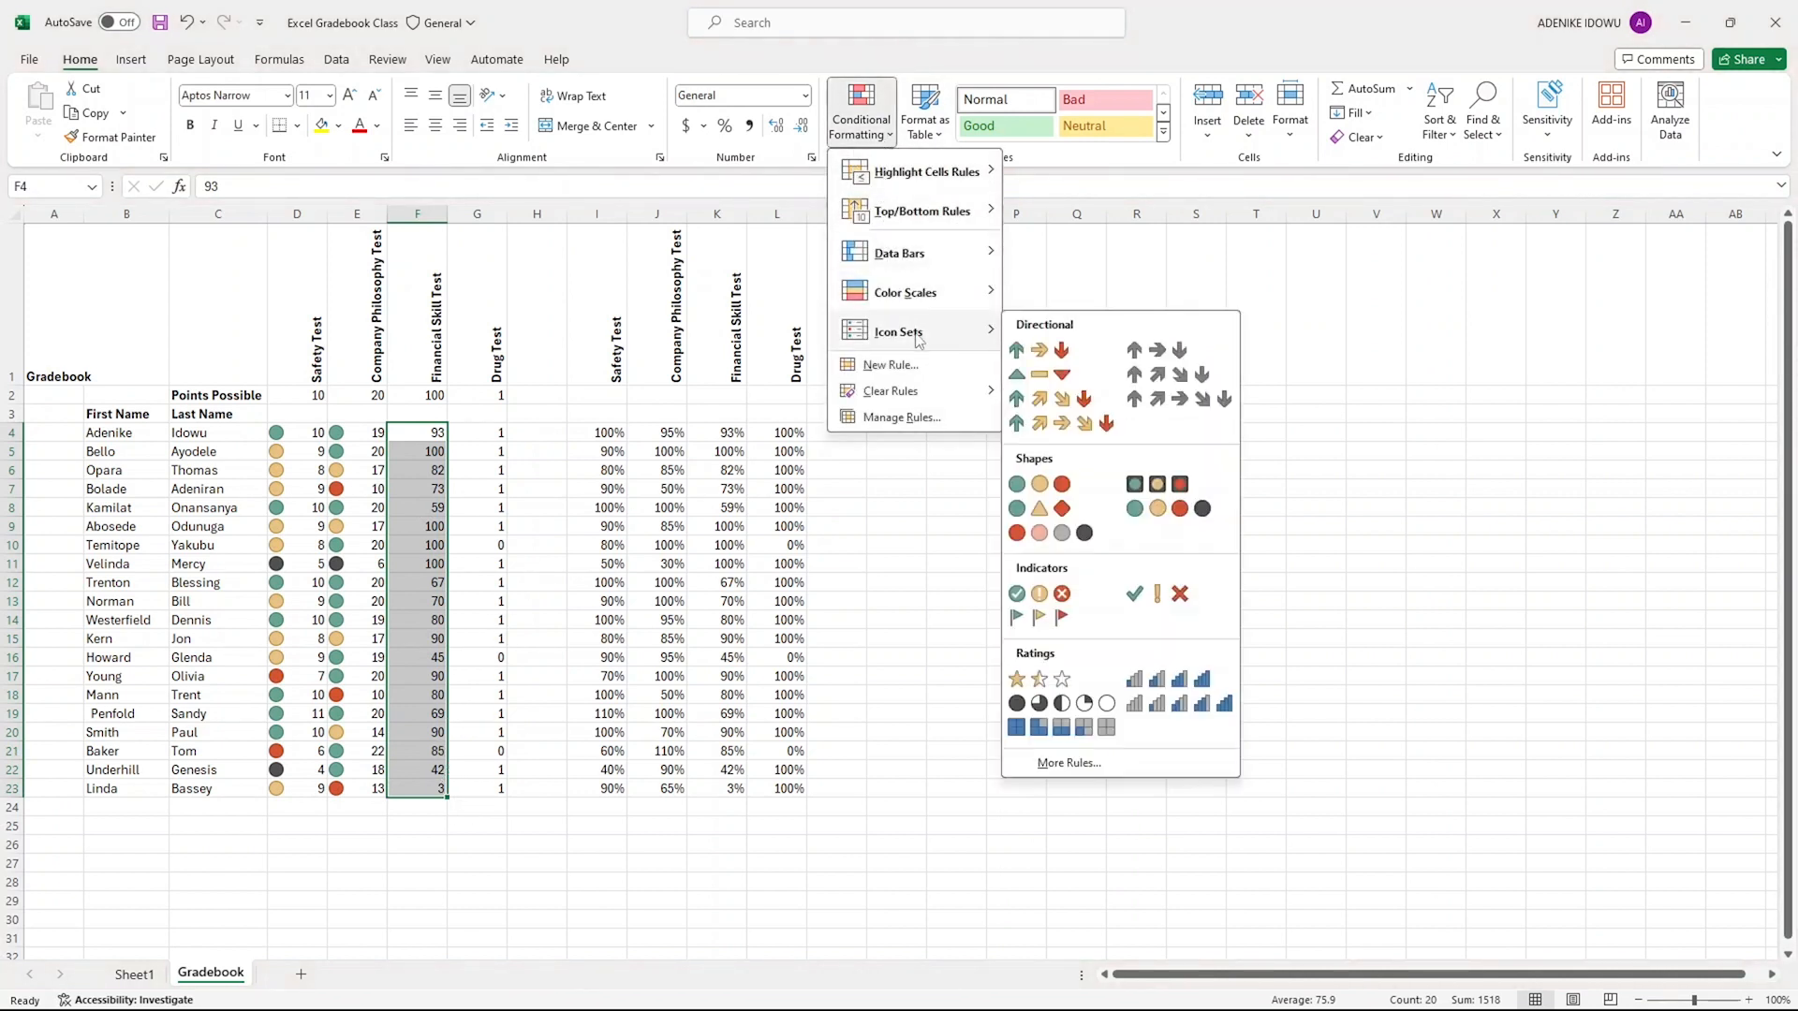
pyautogui.click(1158, 510)
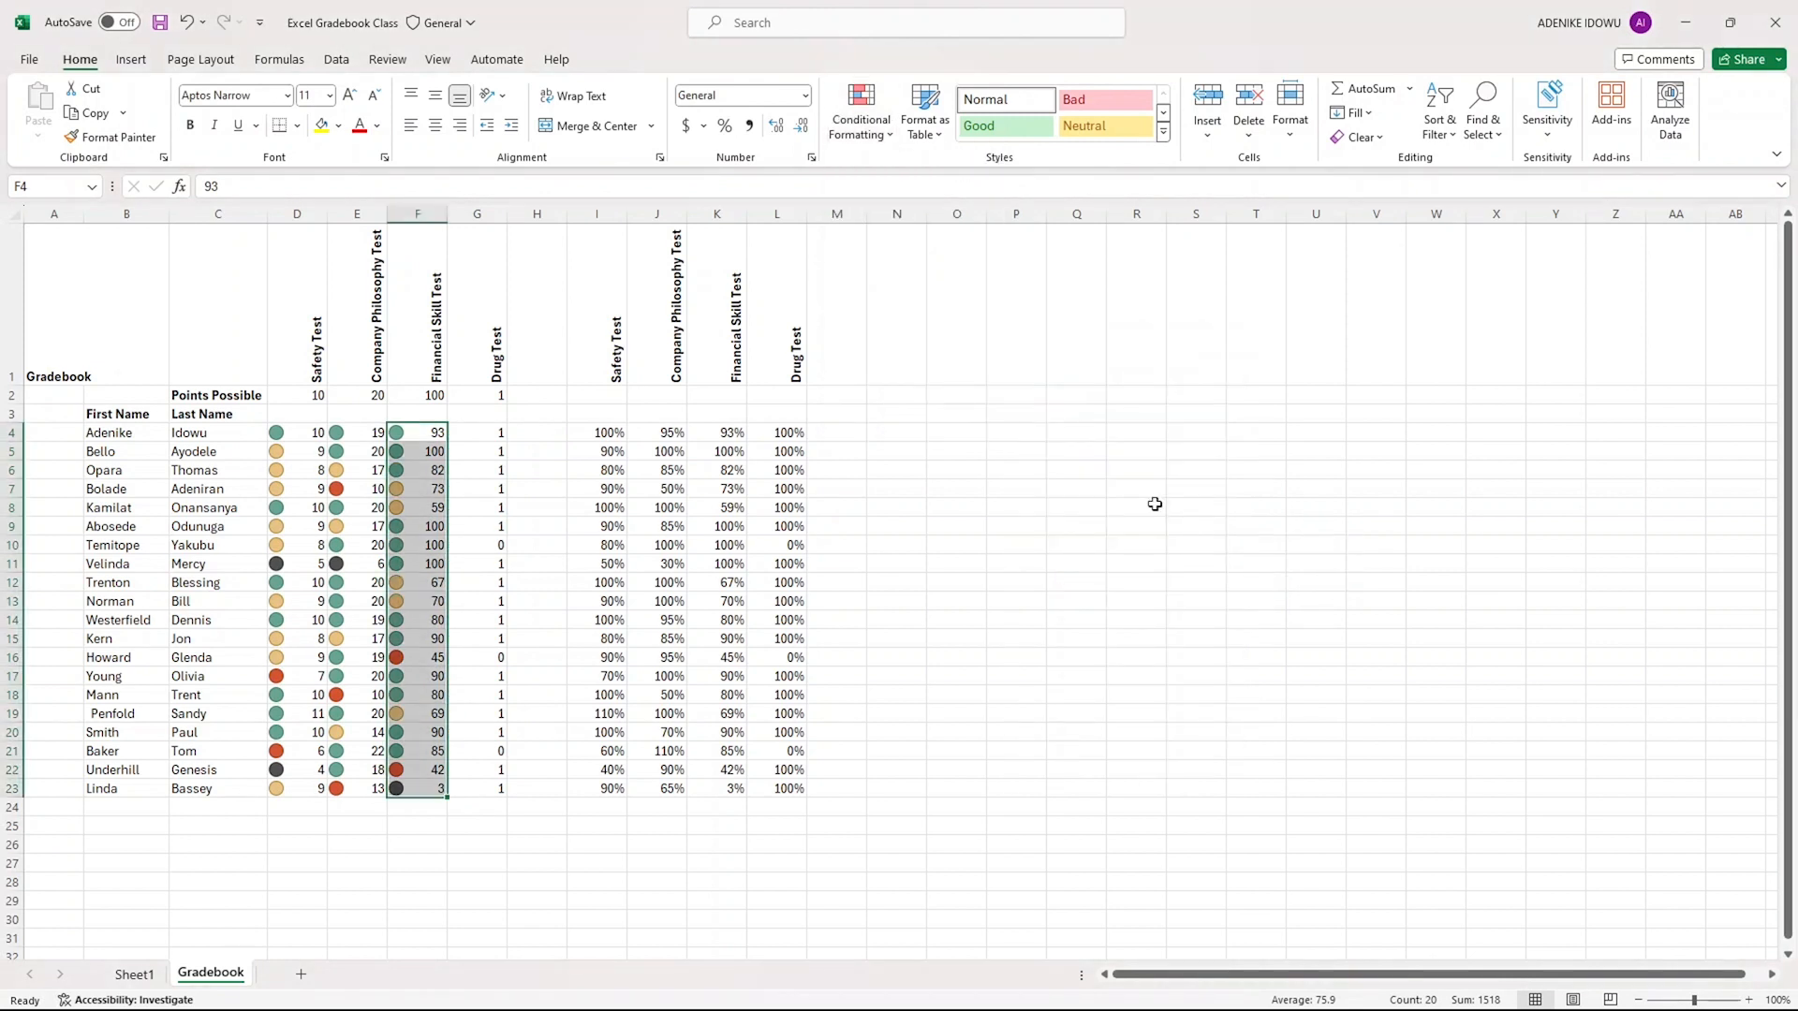
# Step: Apply the 4 Traffic Lights icon set as conditional formatting to the Drug Test scores in G4:G23
pyautogui.moveTo(474, 436); pyautogui.dragTo(470, 791)
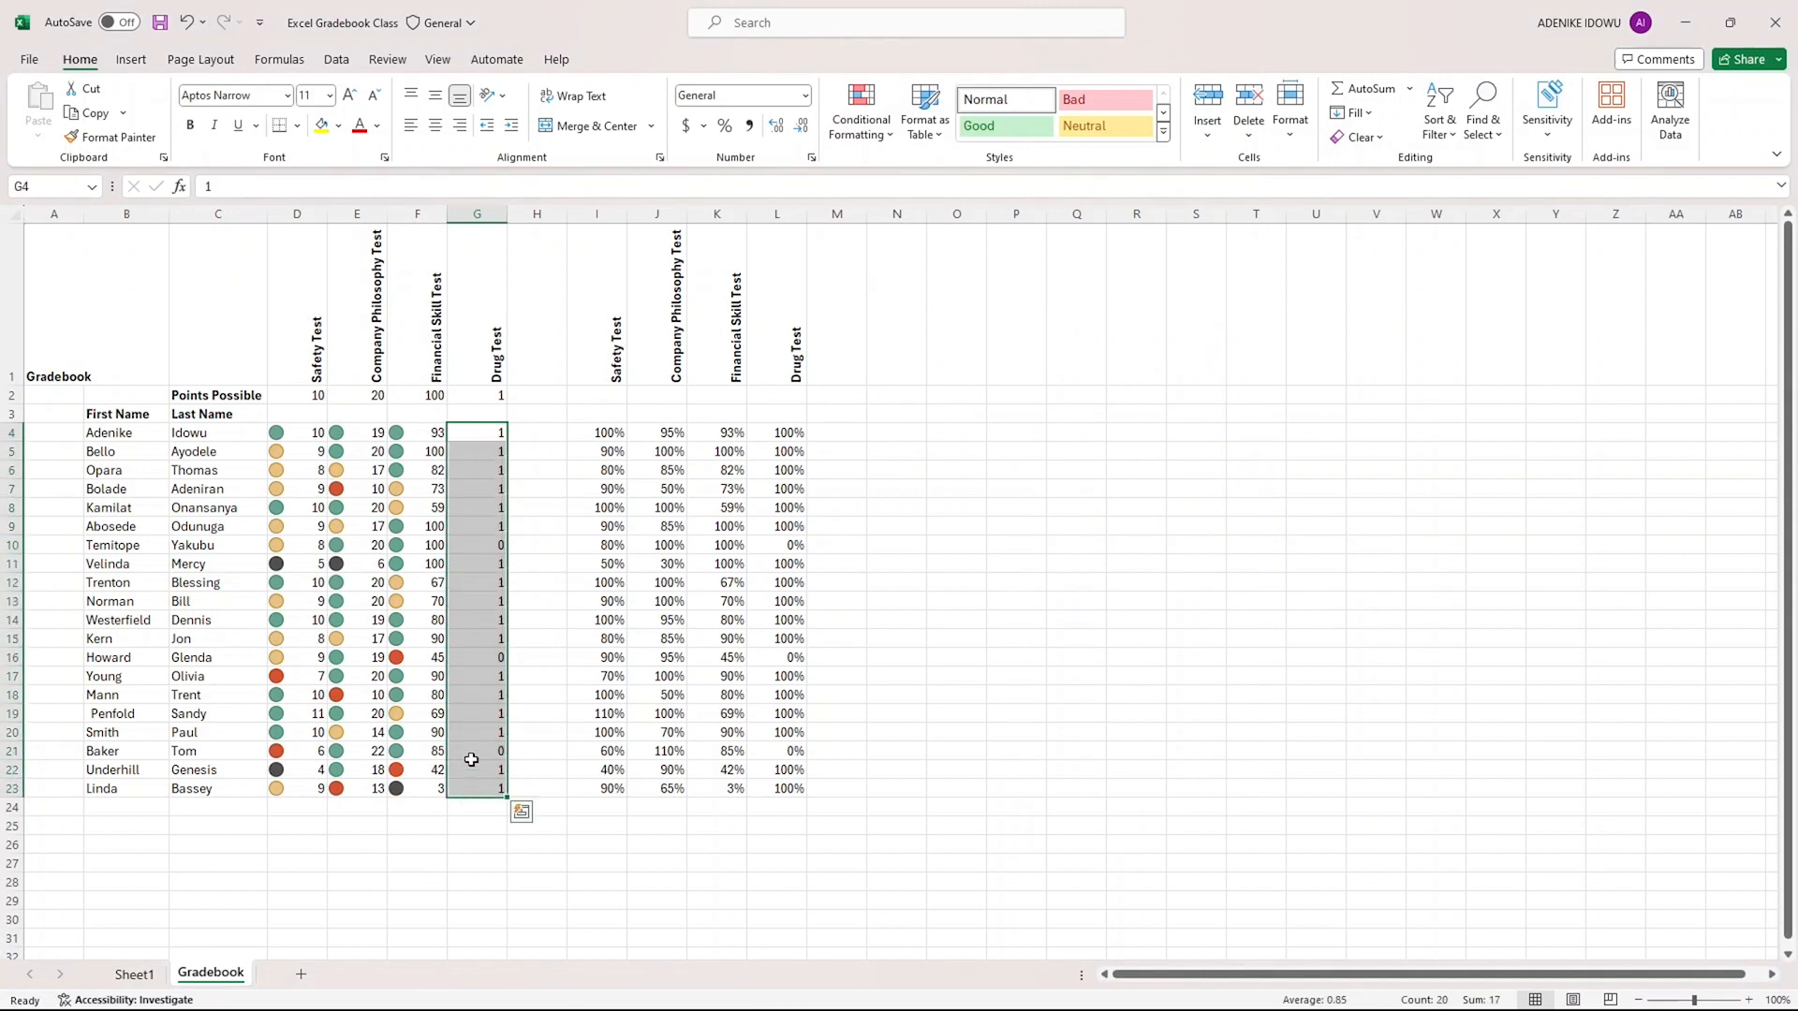
pyautogui.click(889, 135)
pyautogui.moveTo(901, 332)
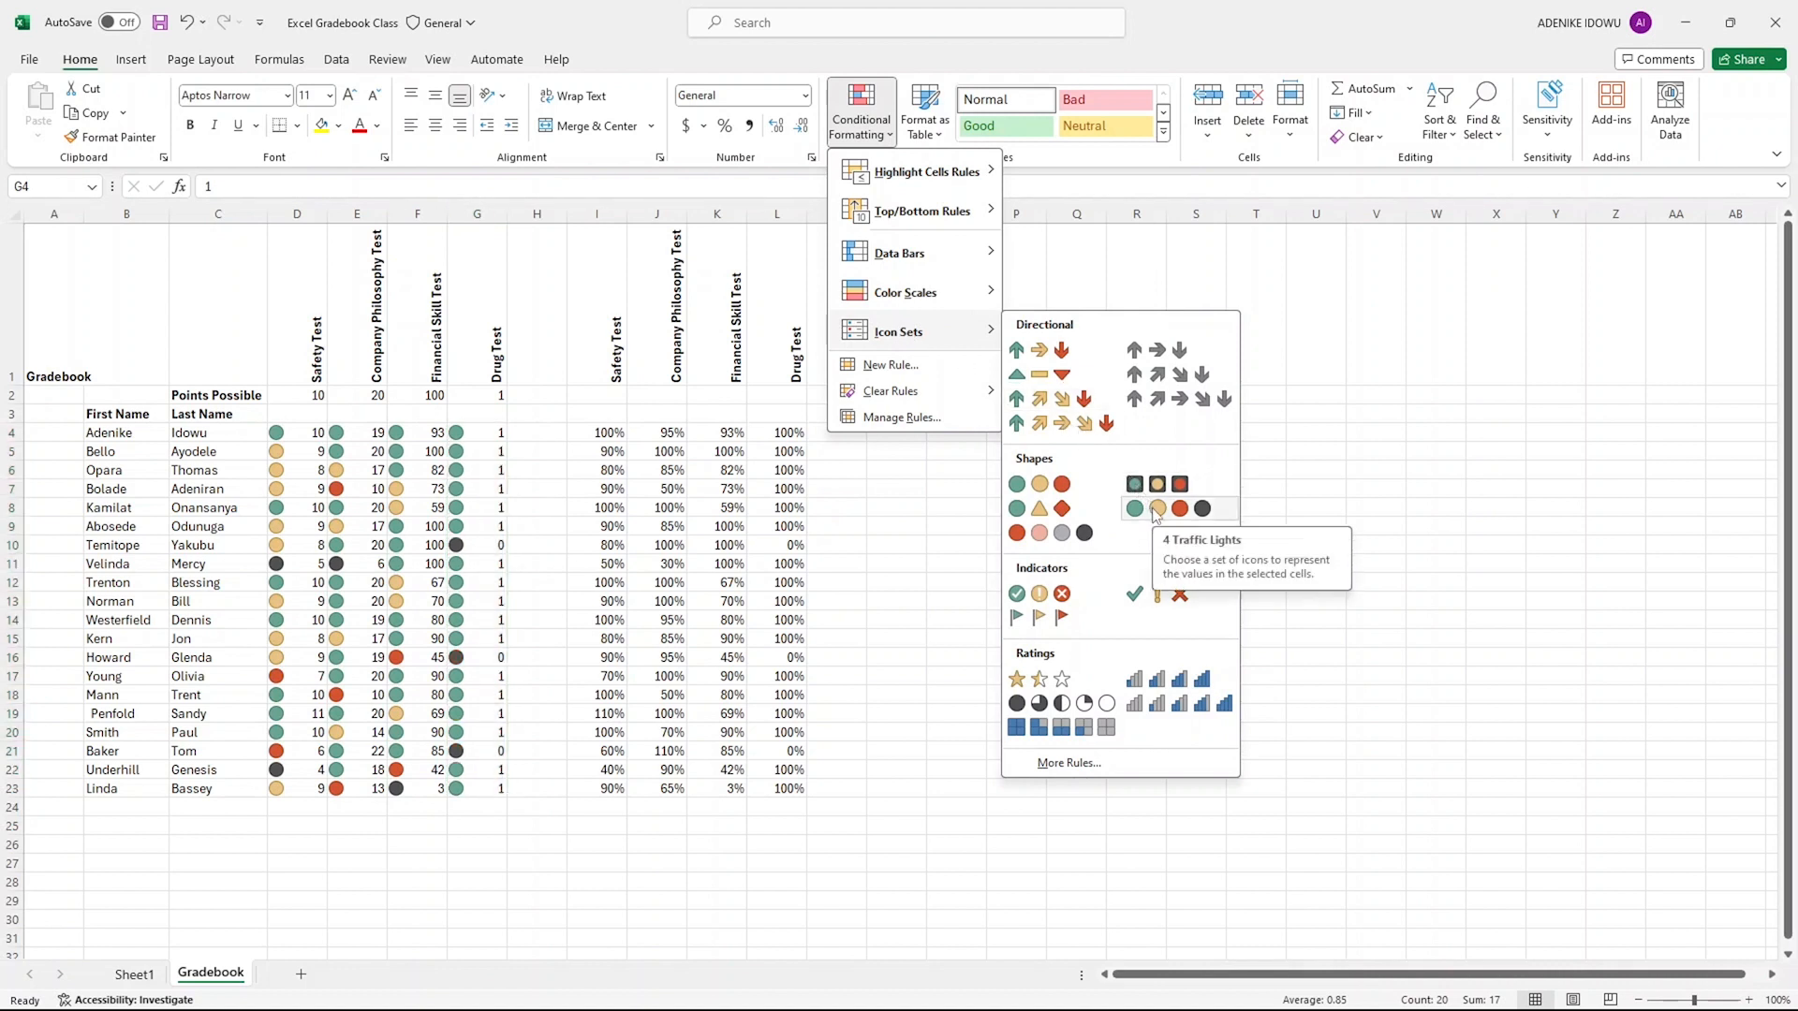
pyautogui.click(1157, 509)
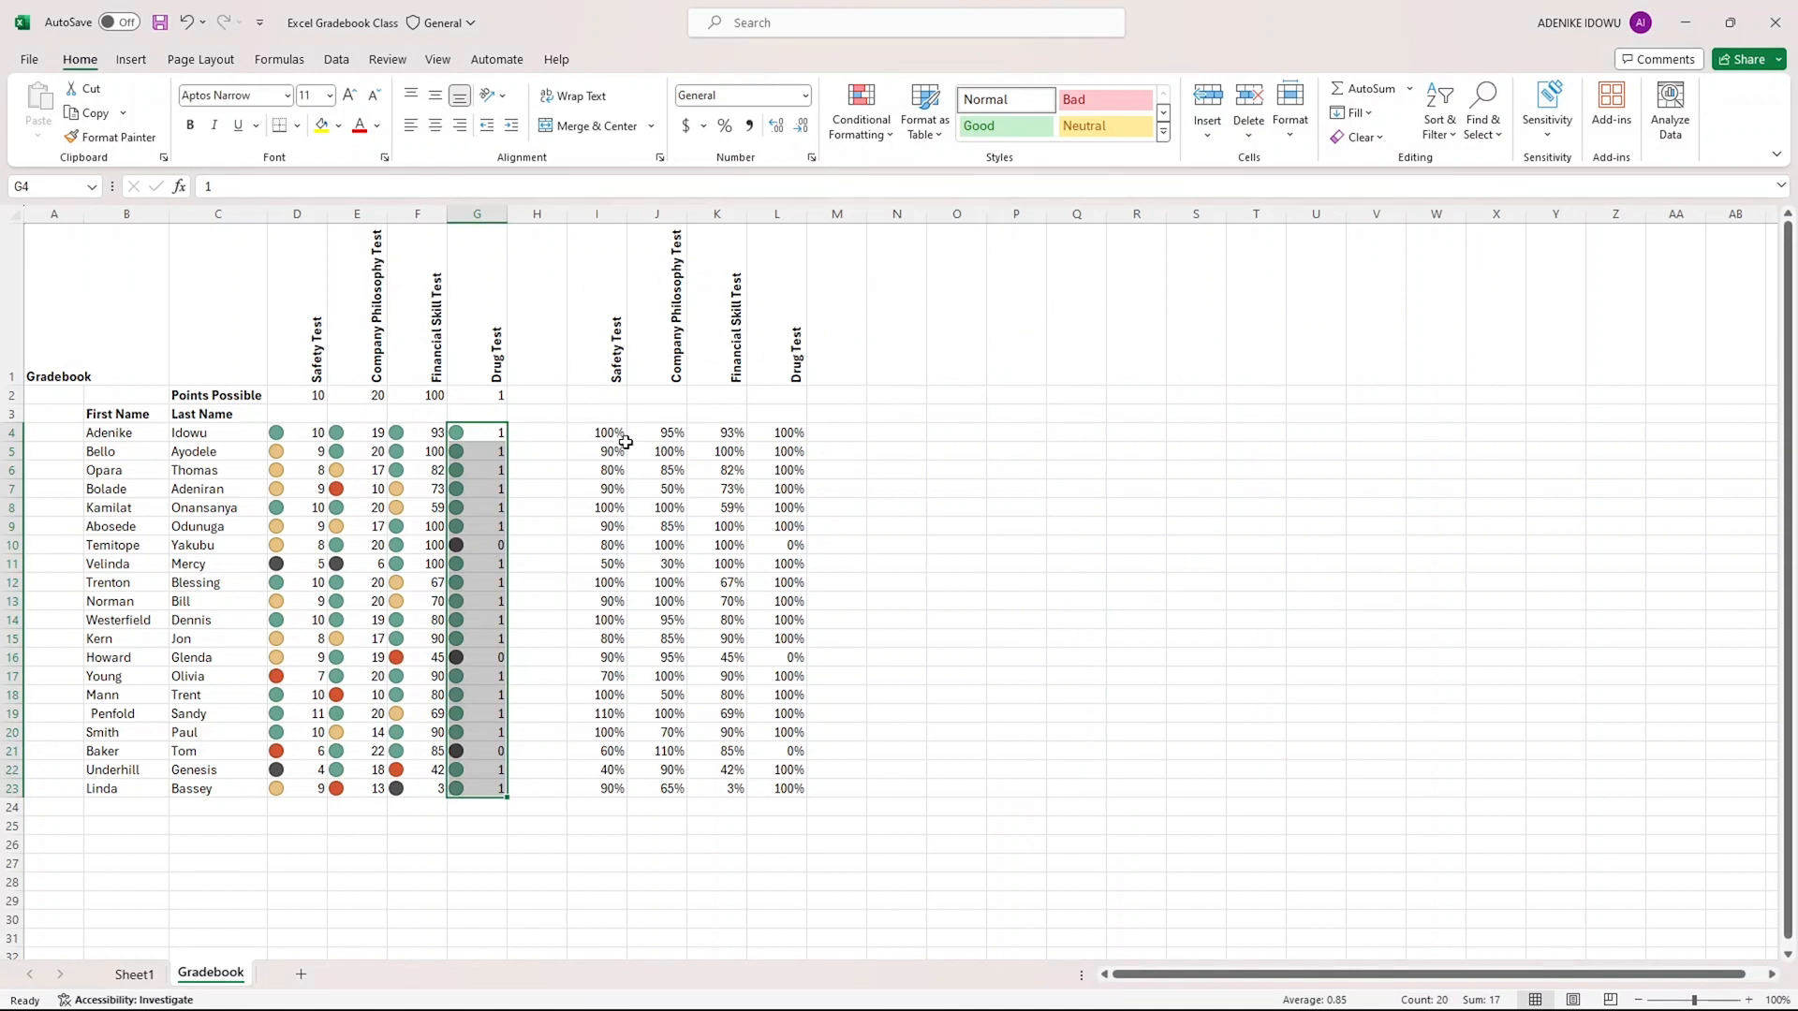
pyautogui.moveTo(1146, 1005)
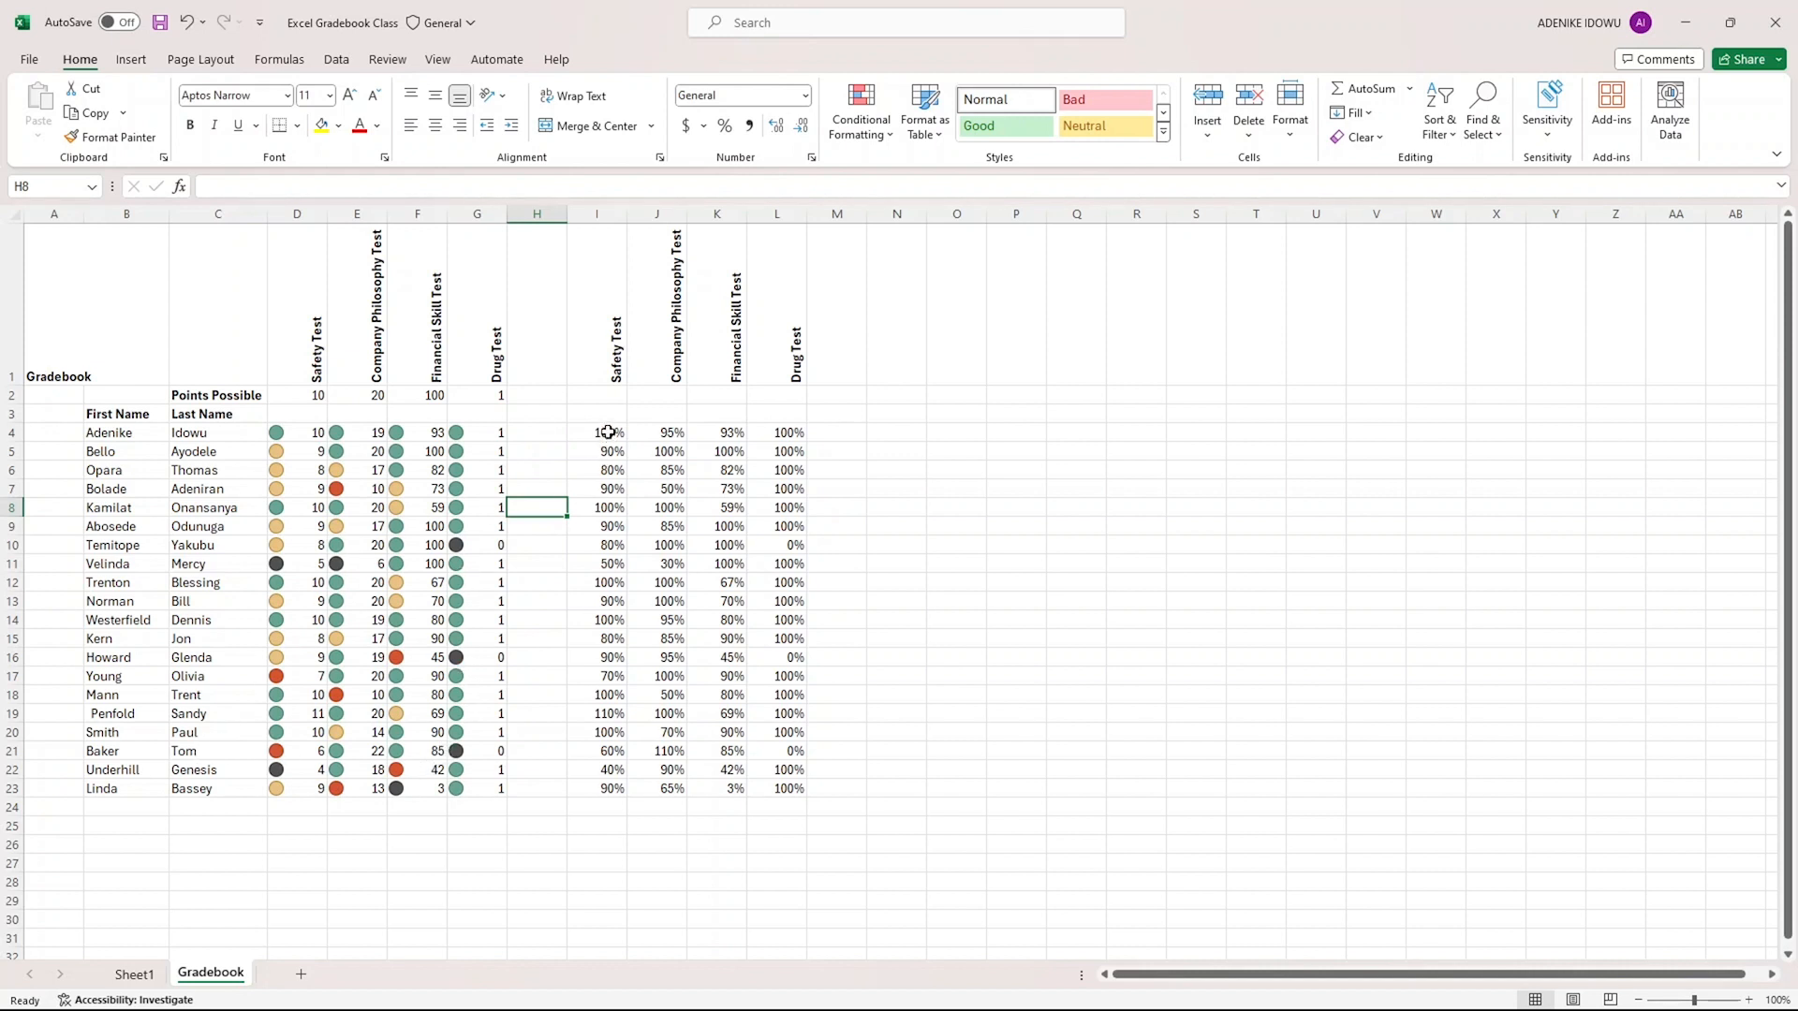
# Step: Highlight percentages in I4:L23 that are less than .5 using Light Red Fill with Dark Red Text
pyautogui.moveTo(608, 432); pyautogui.dragTo(786, 791)
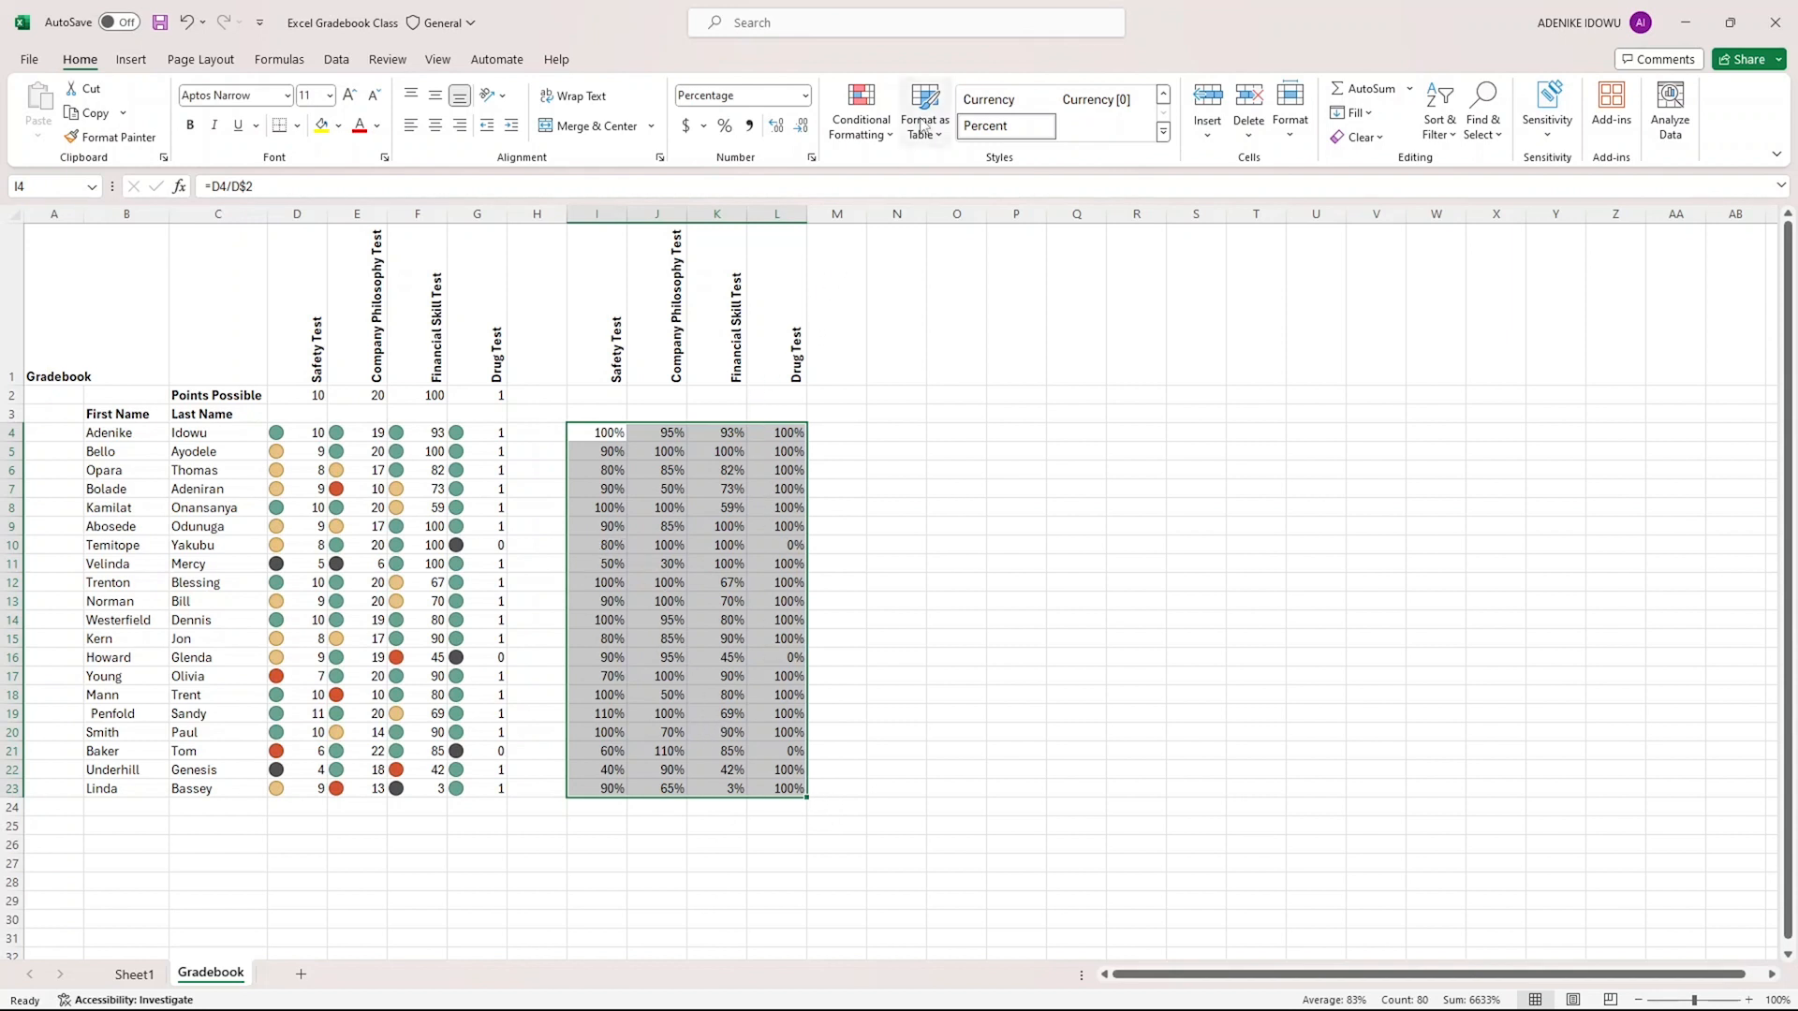
pyautogui.click(890, 134)
pyautogui.moveTo(891, 177)
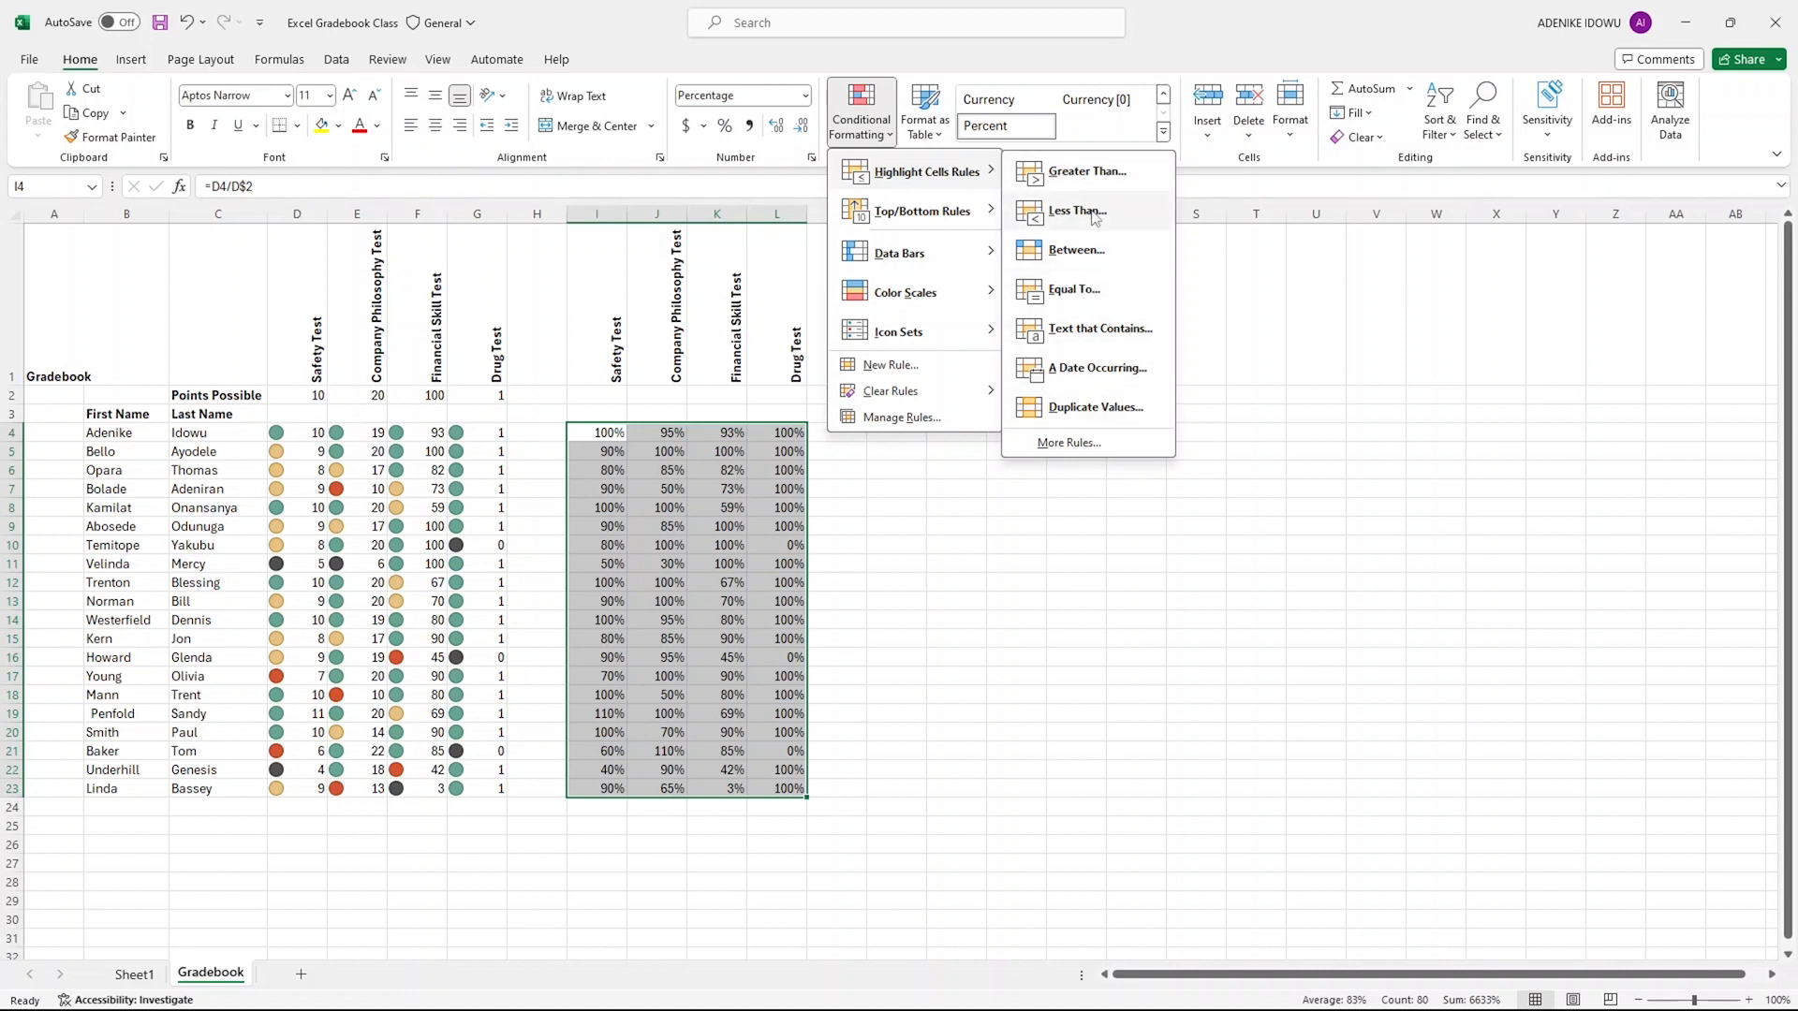
pyautogui.click(1077, 209)
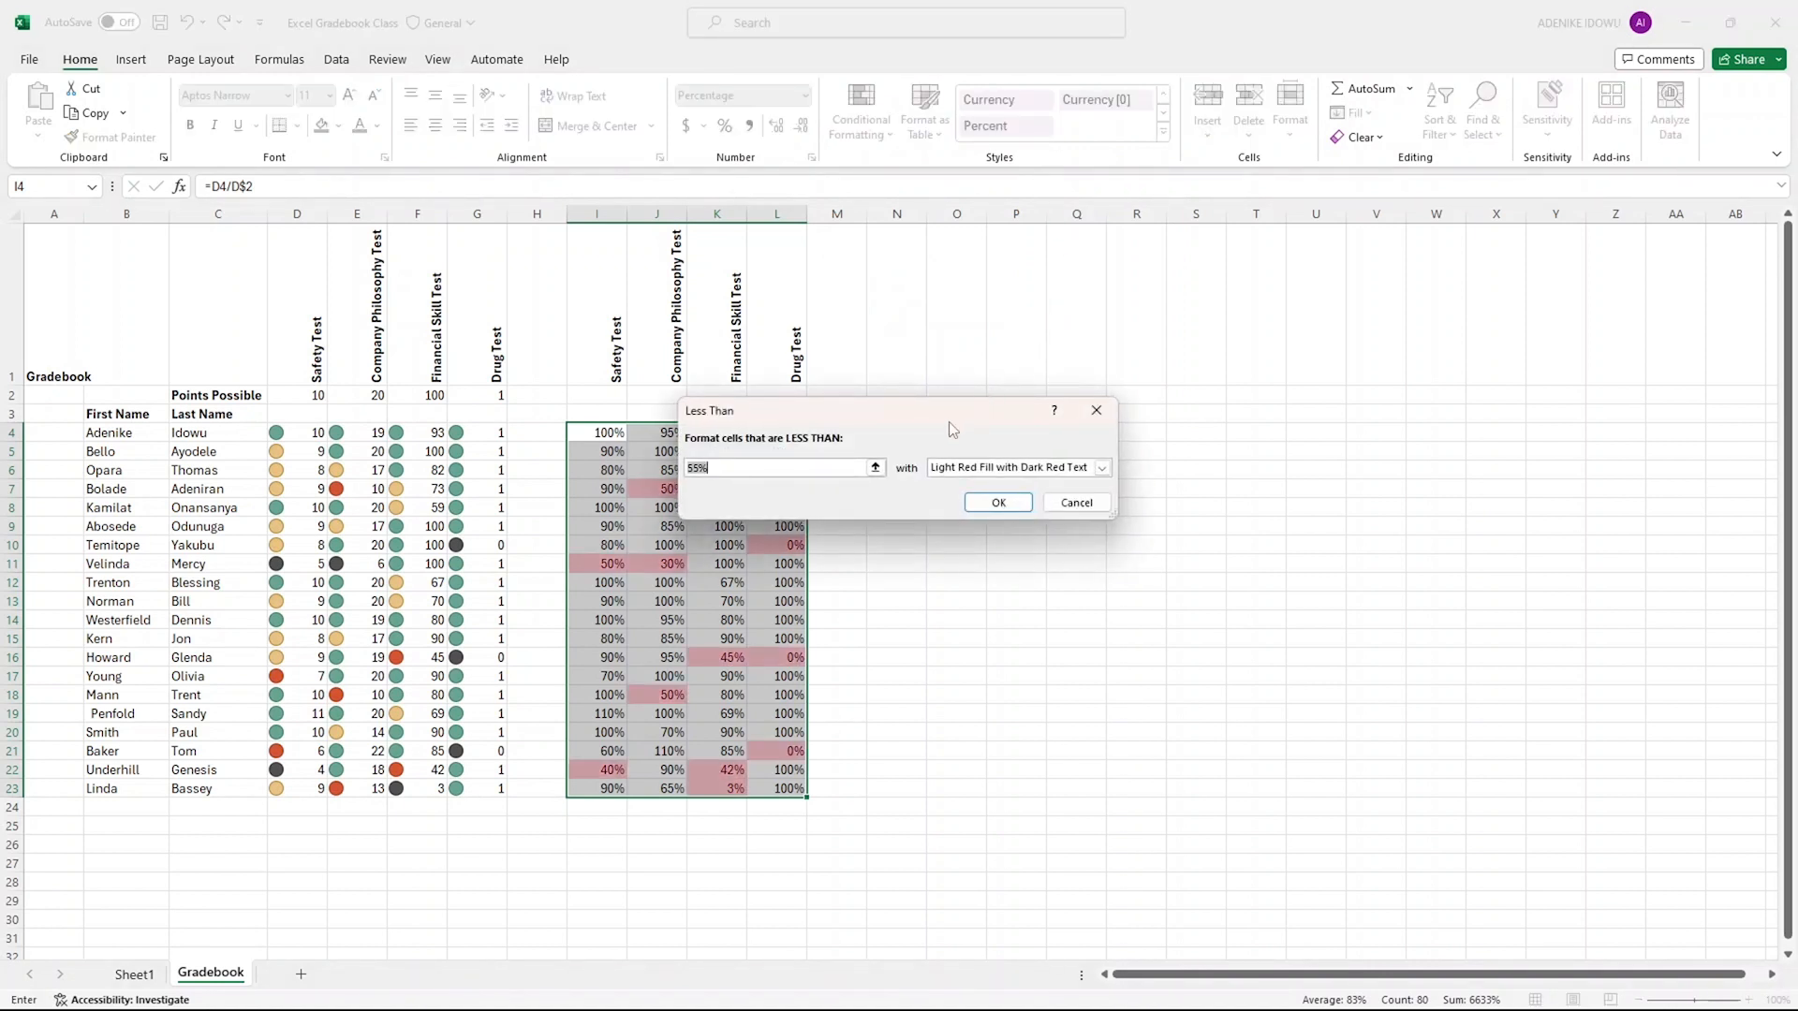
pyautogui.moveTo(901, 412); pyautogui.dragTo(996, 262)
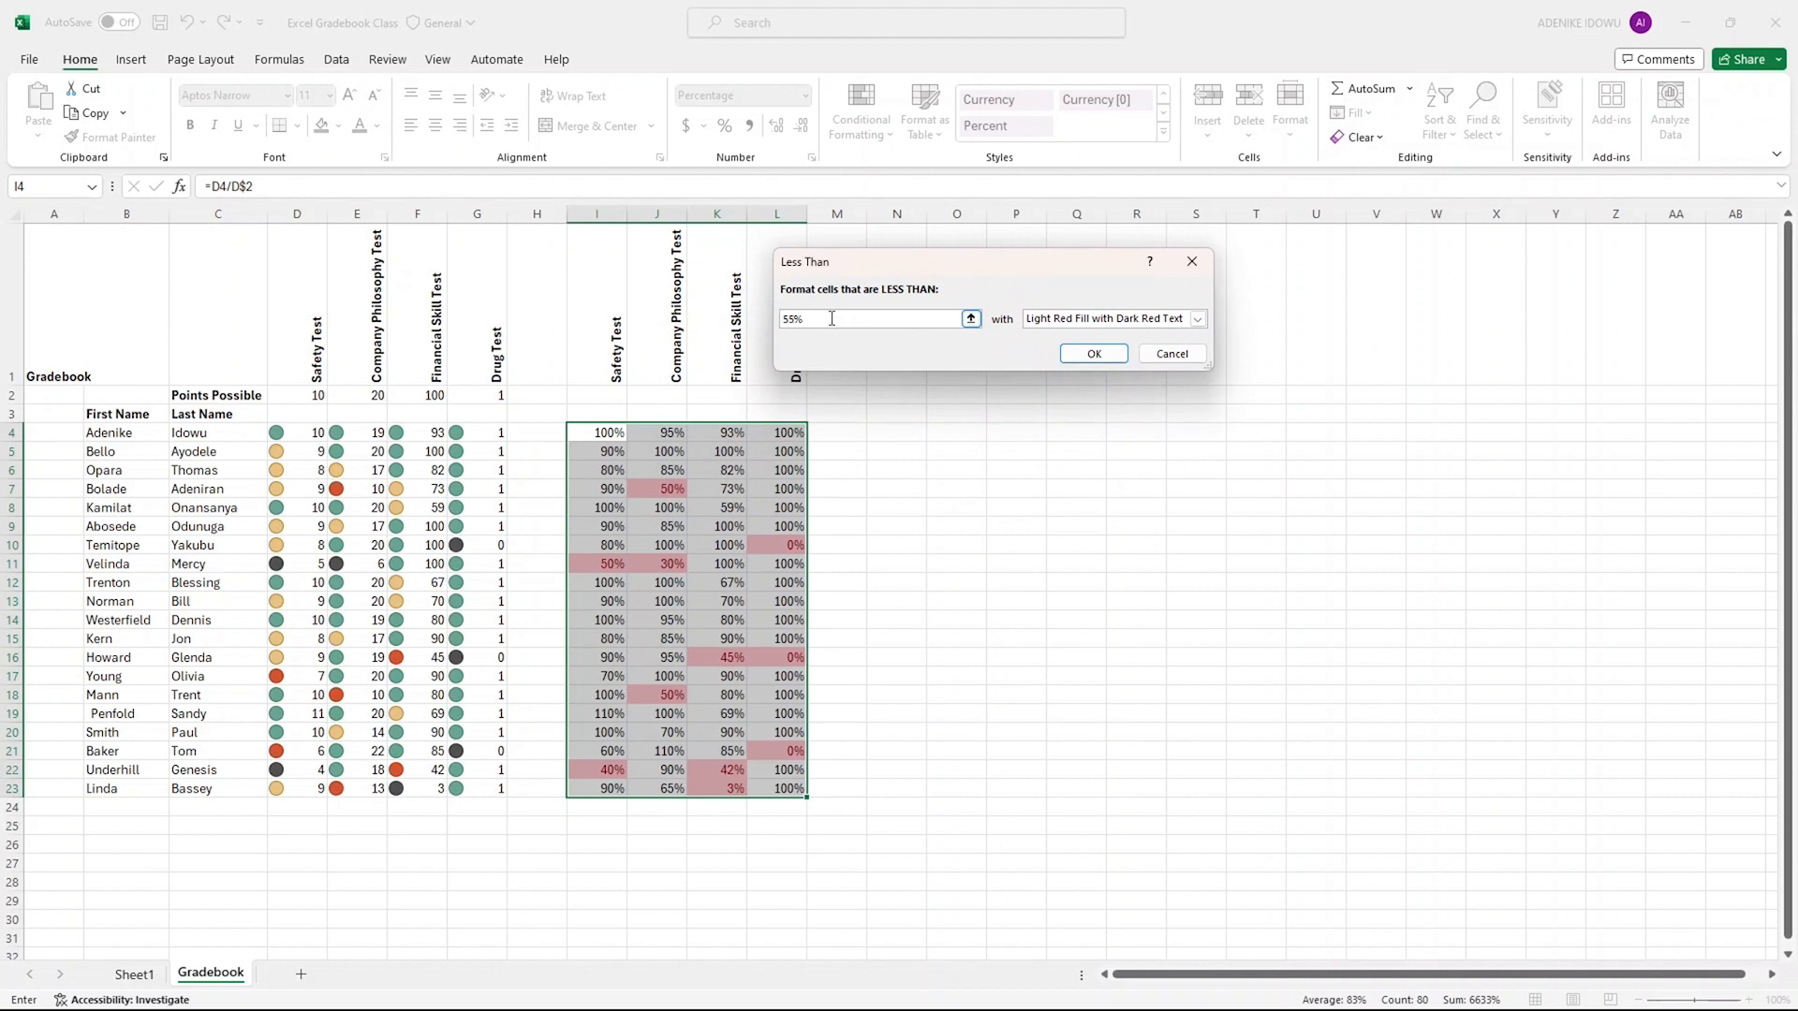
pyautogui.press('BackSpace')
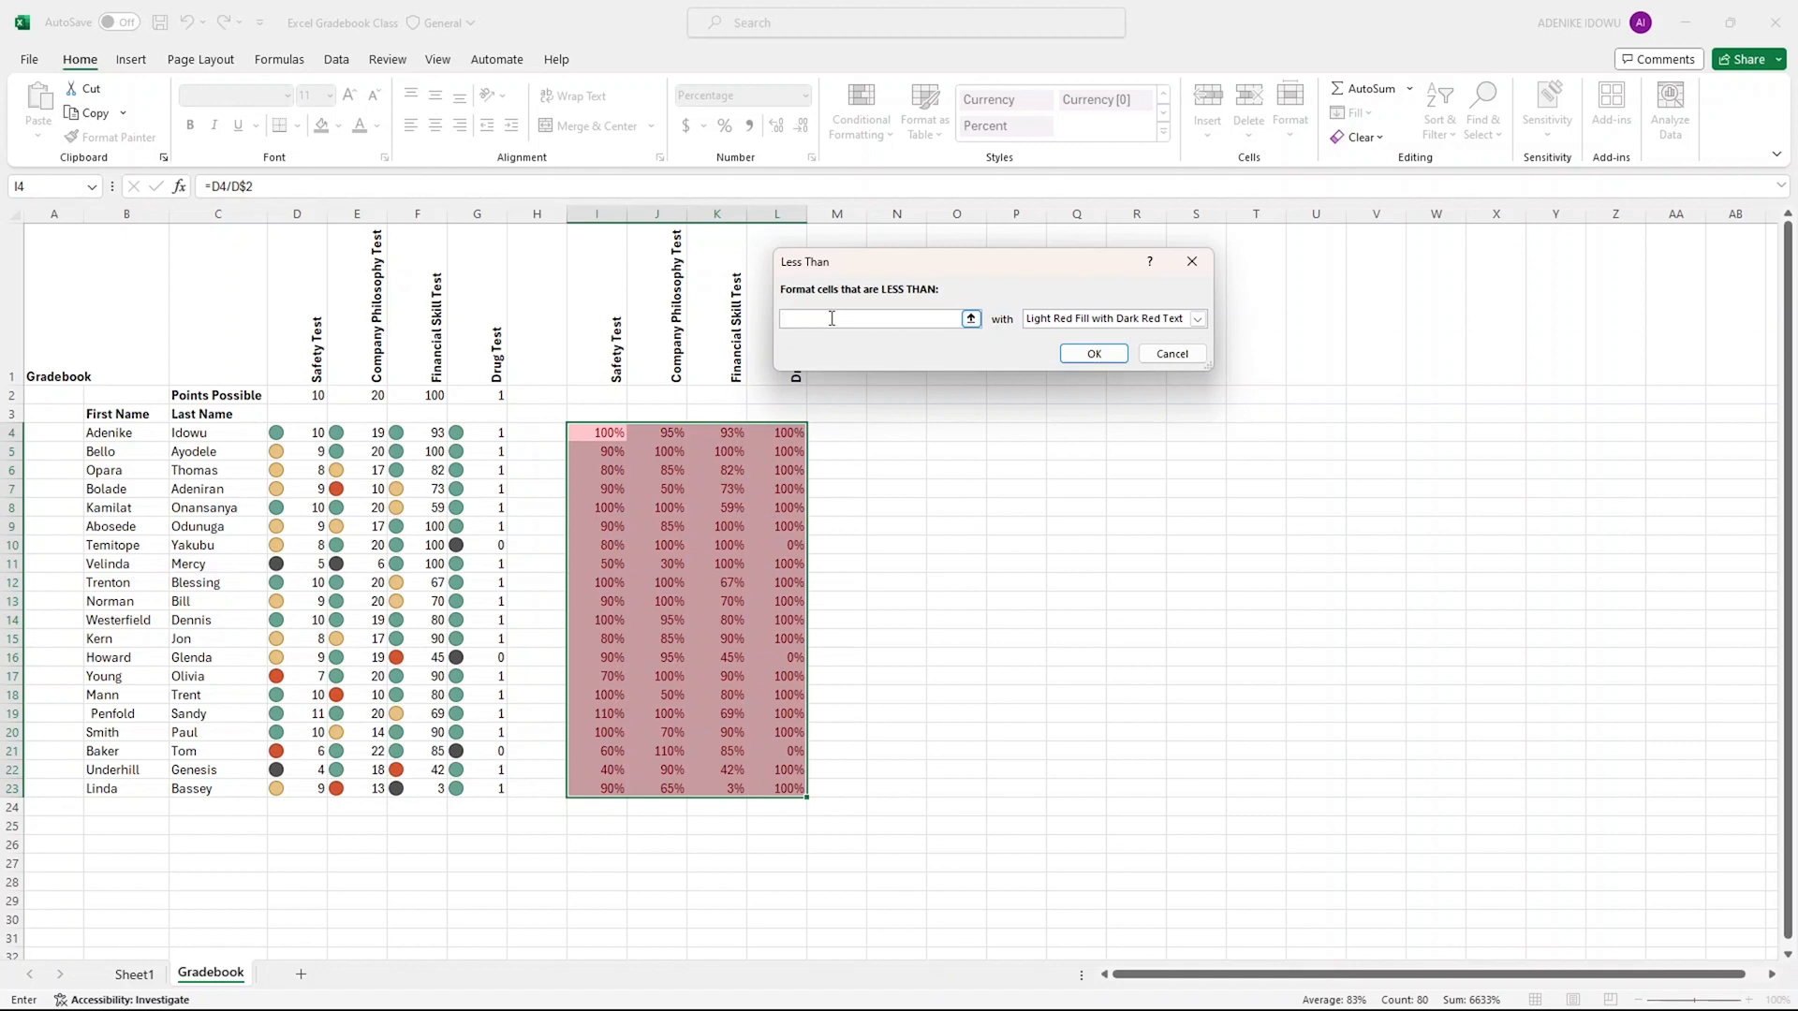
pyautogui.write('5')
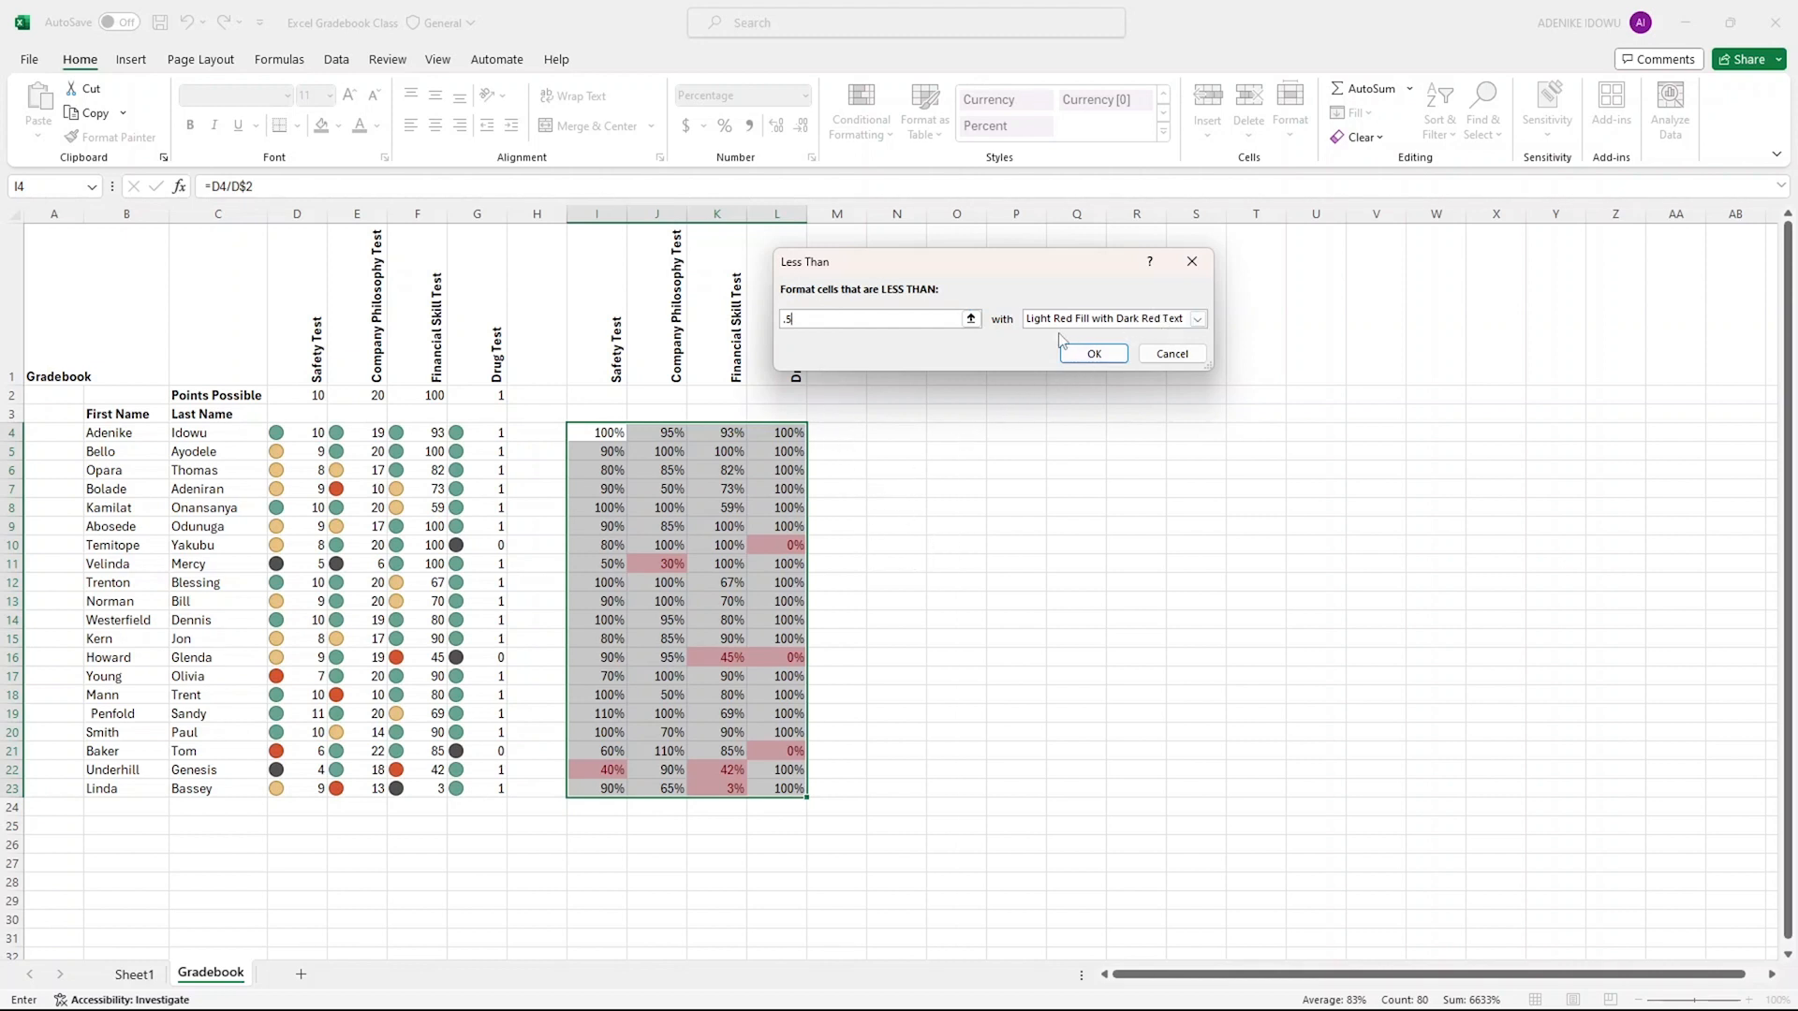
pyautogui.click(1198, 318)
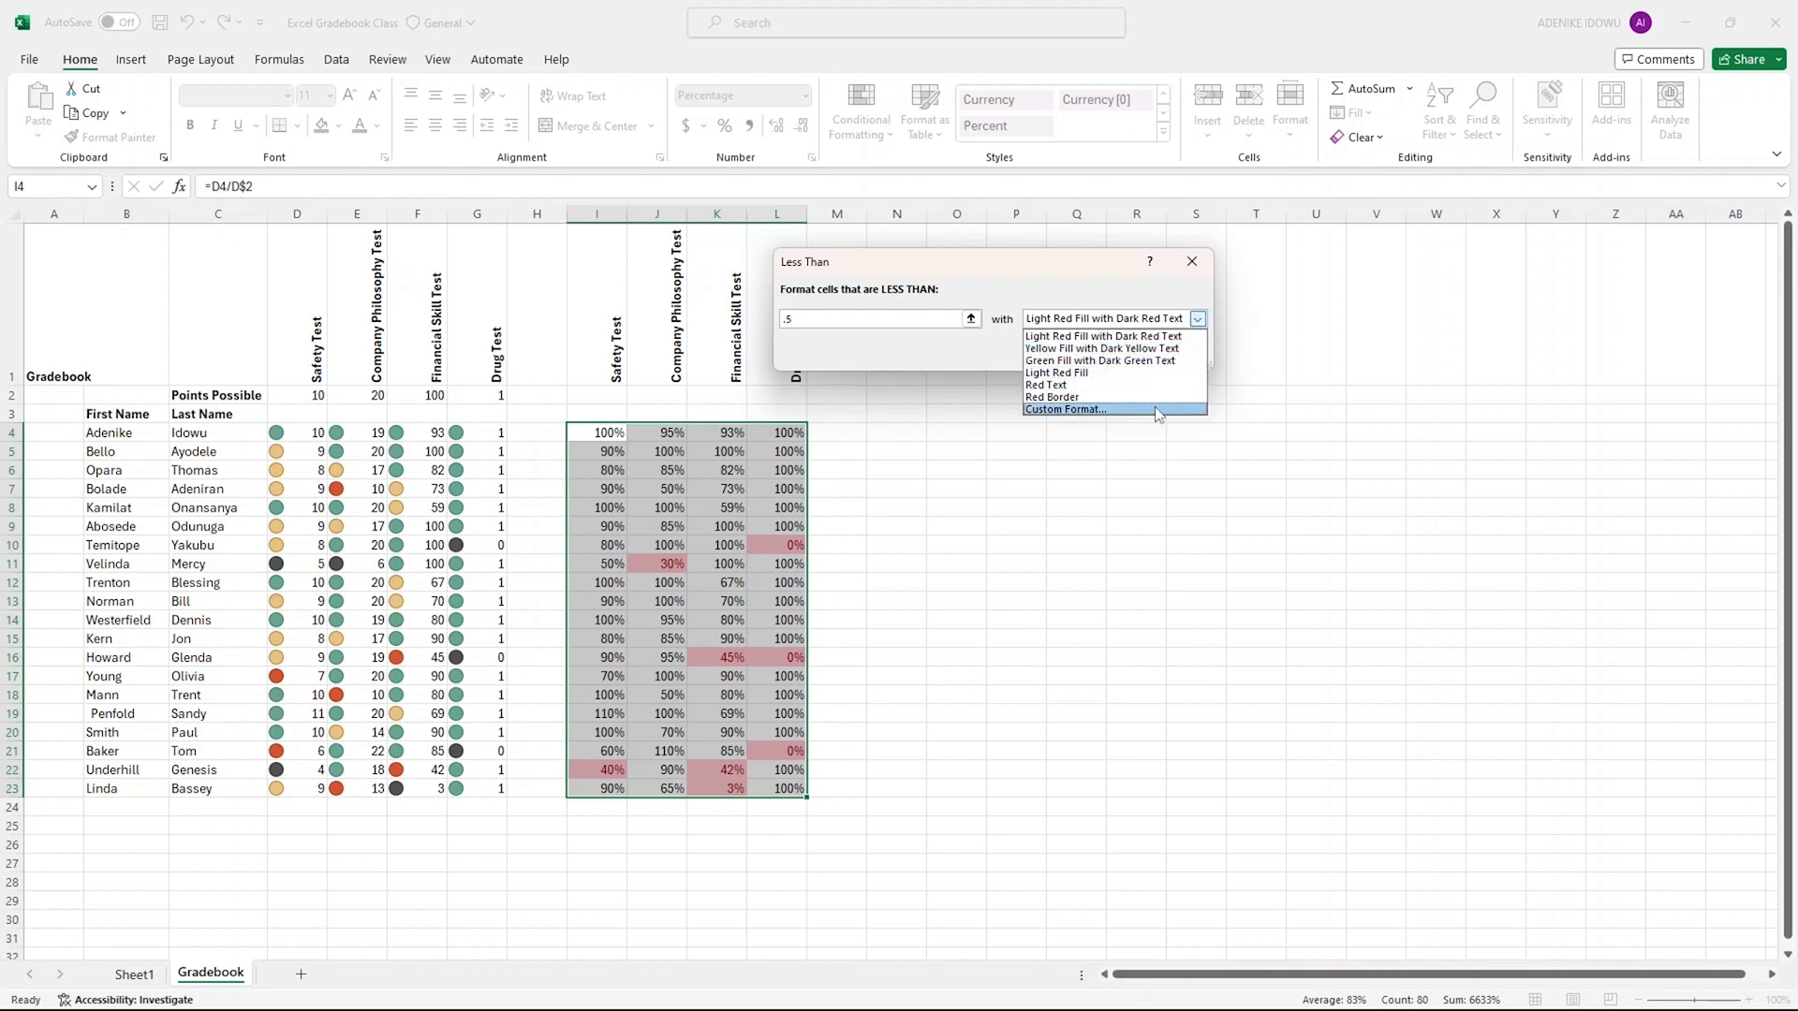
pyautogui.click(1198, 319)
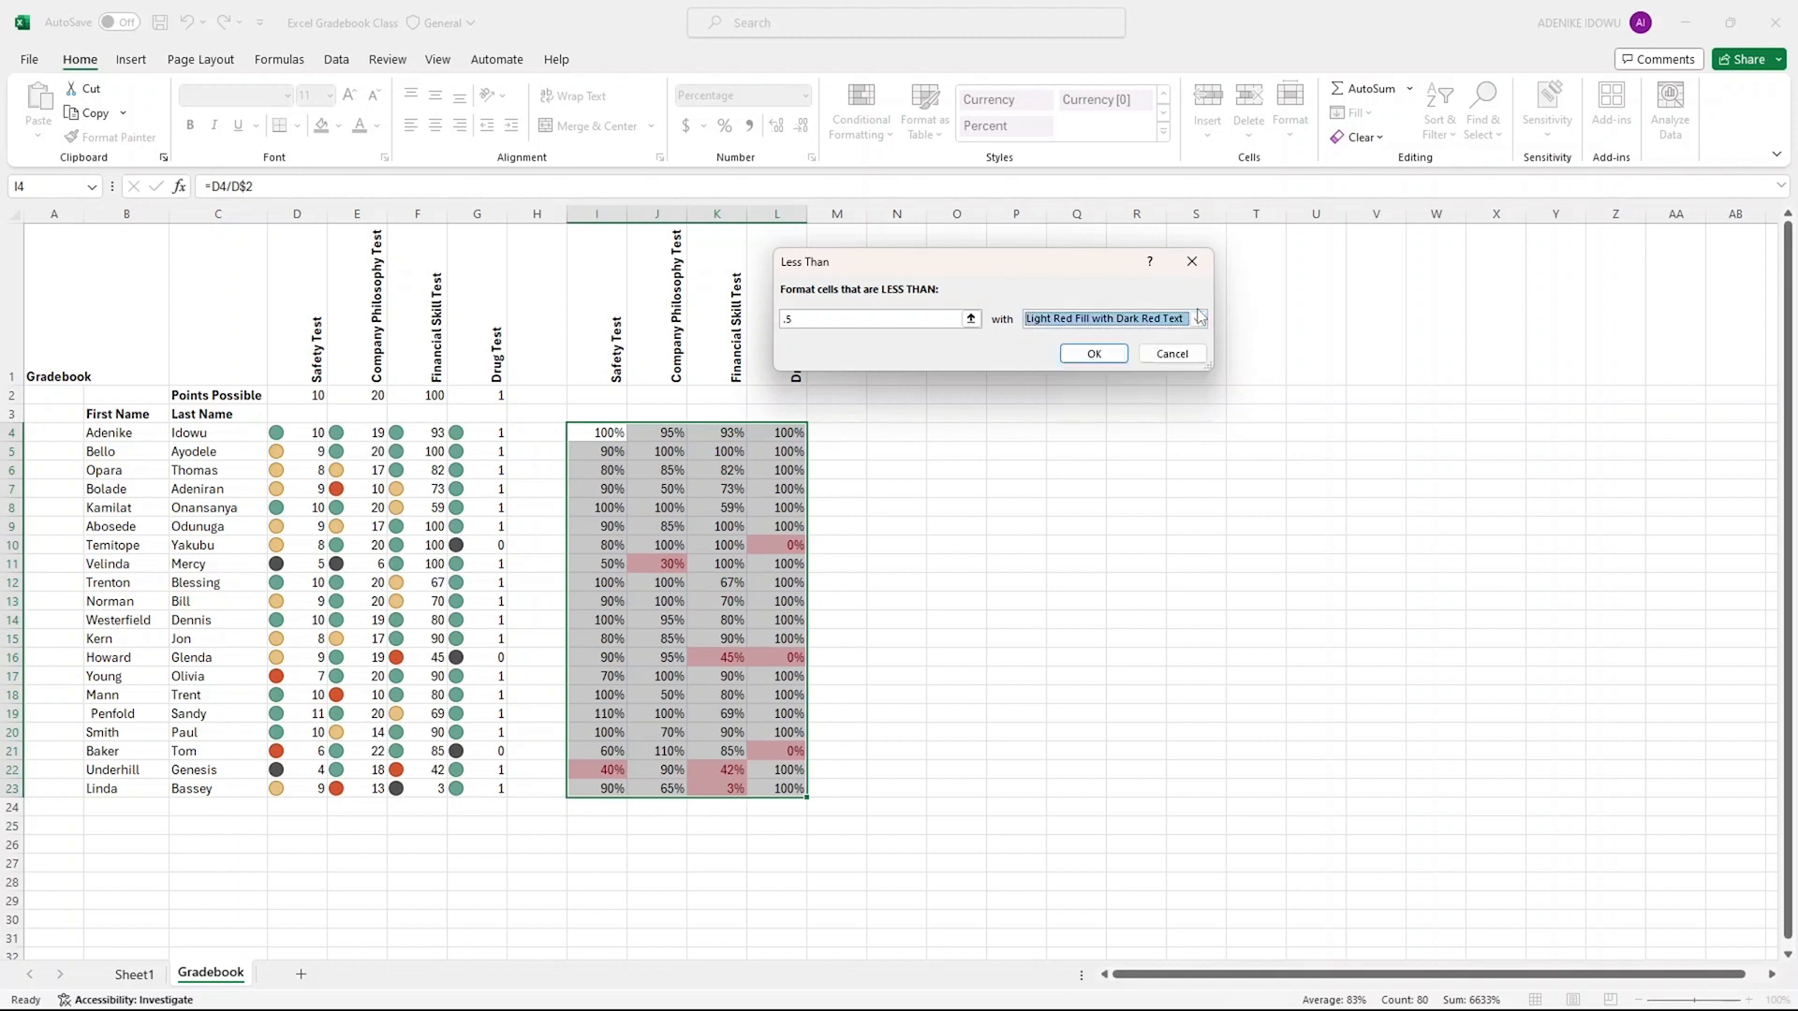
pyautogui.click(1093, 354)
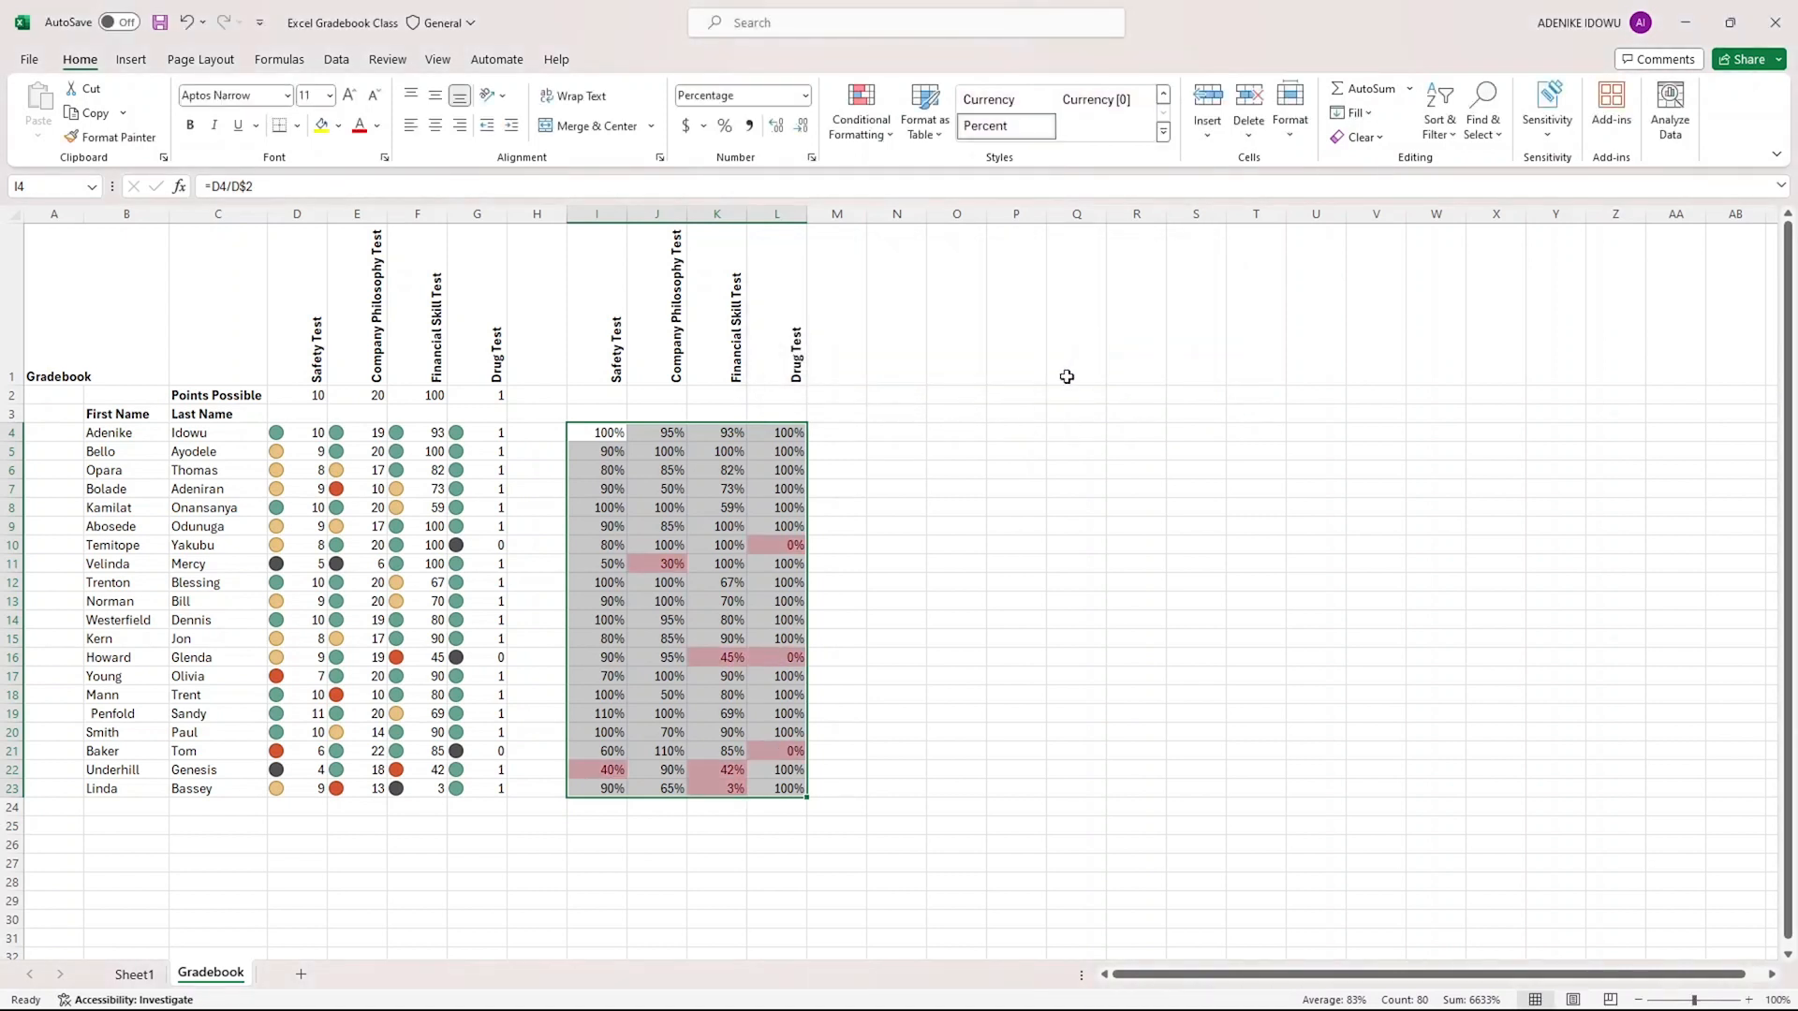
pyautogui.click(983, 446)
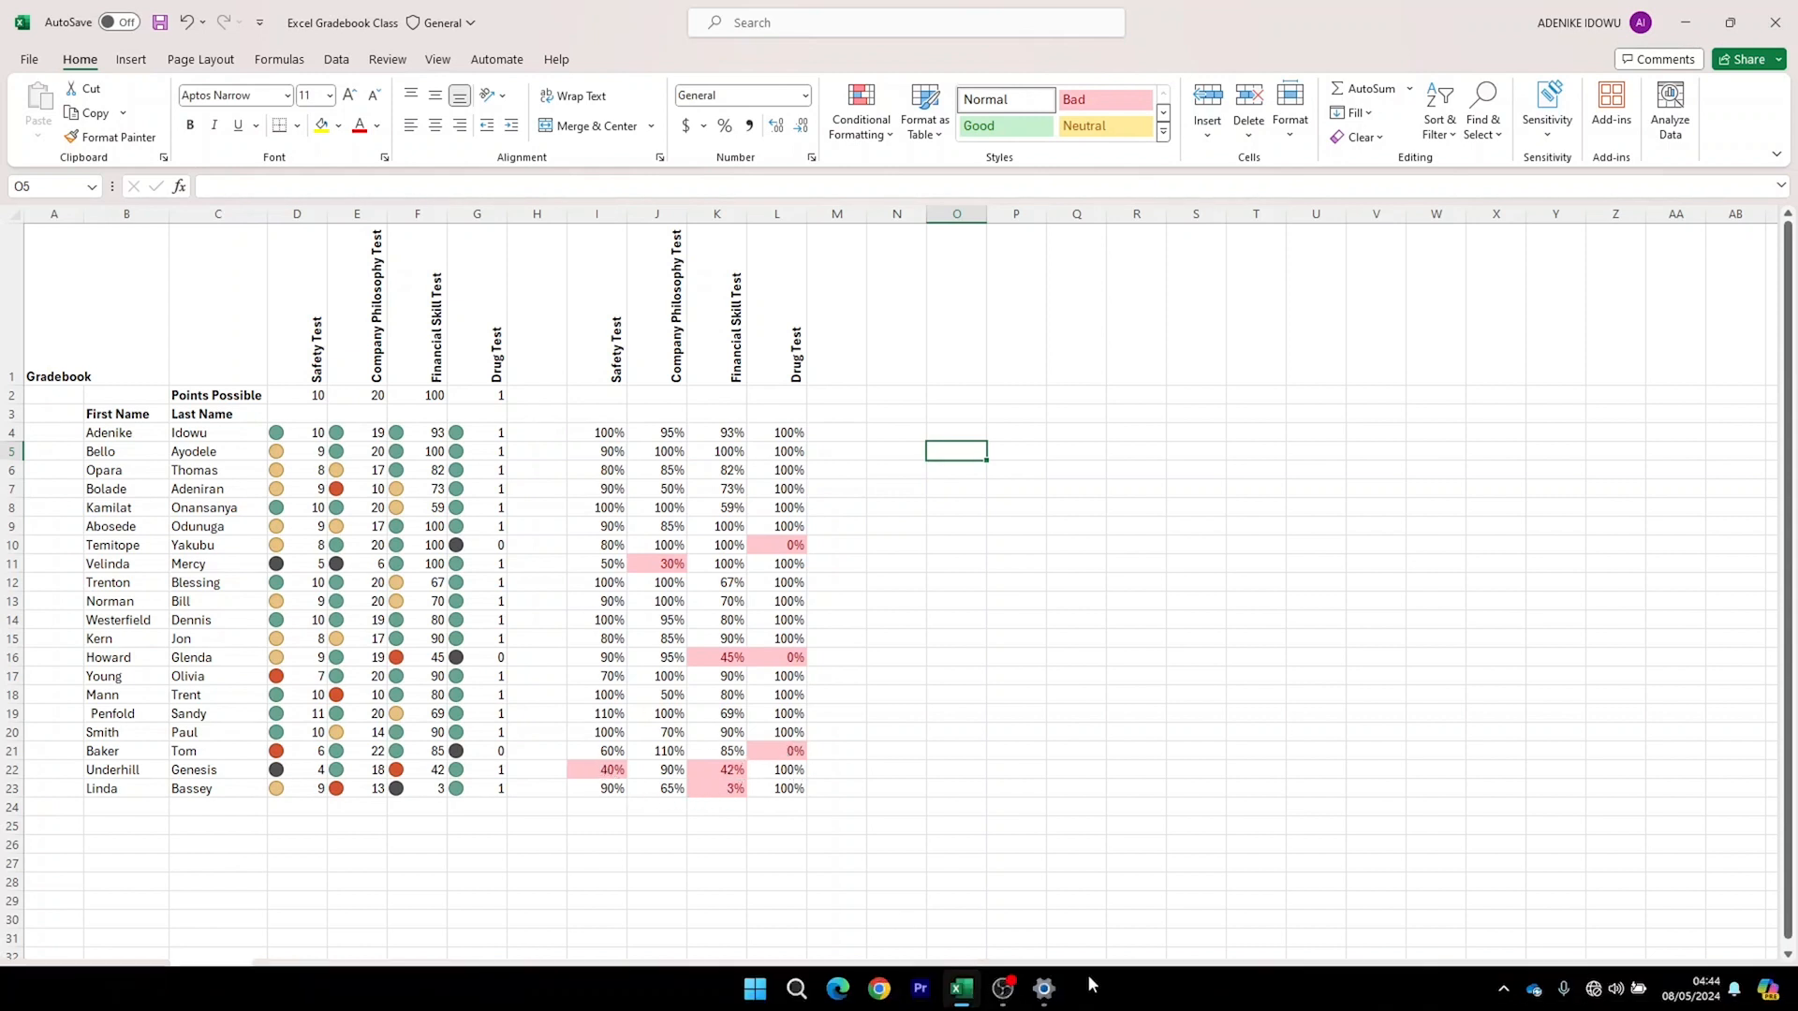
pyautogui.click(904, 355)
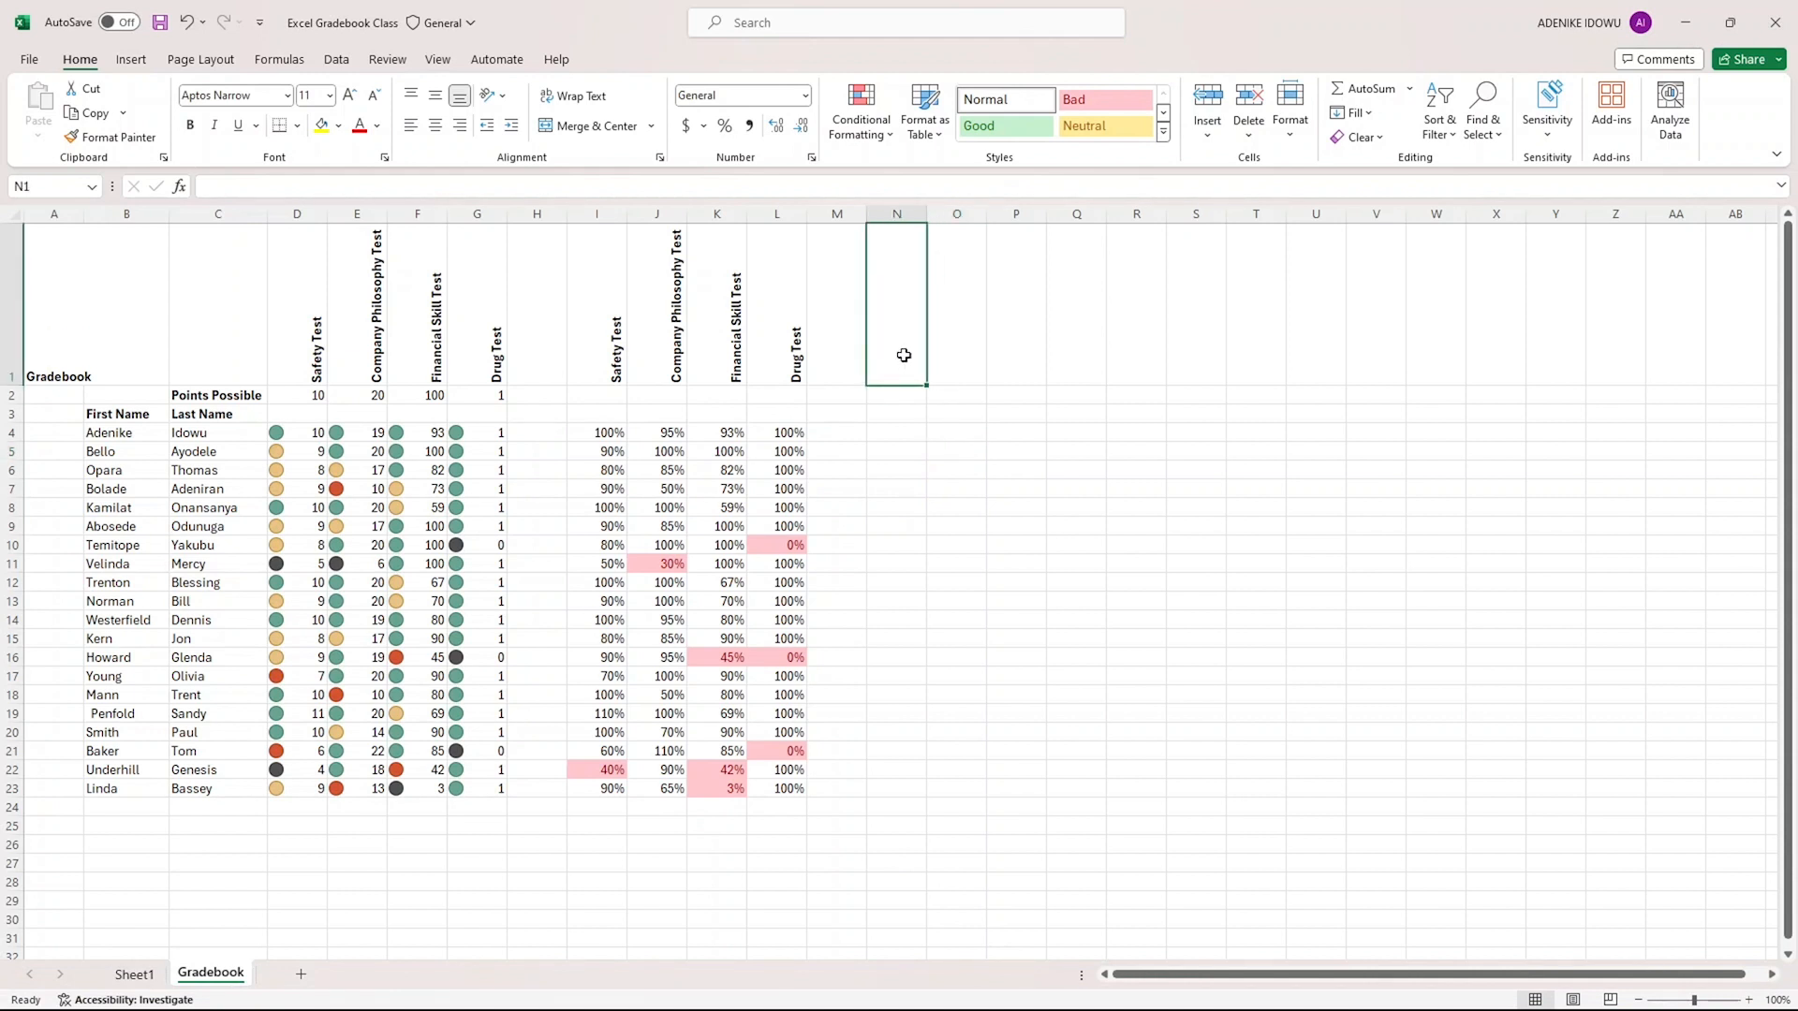